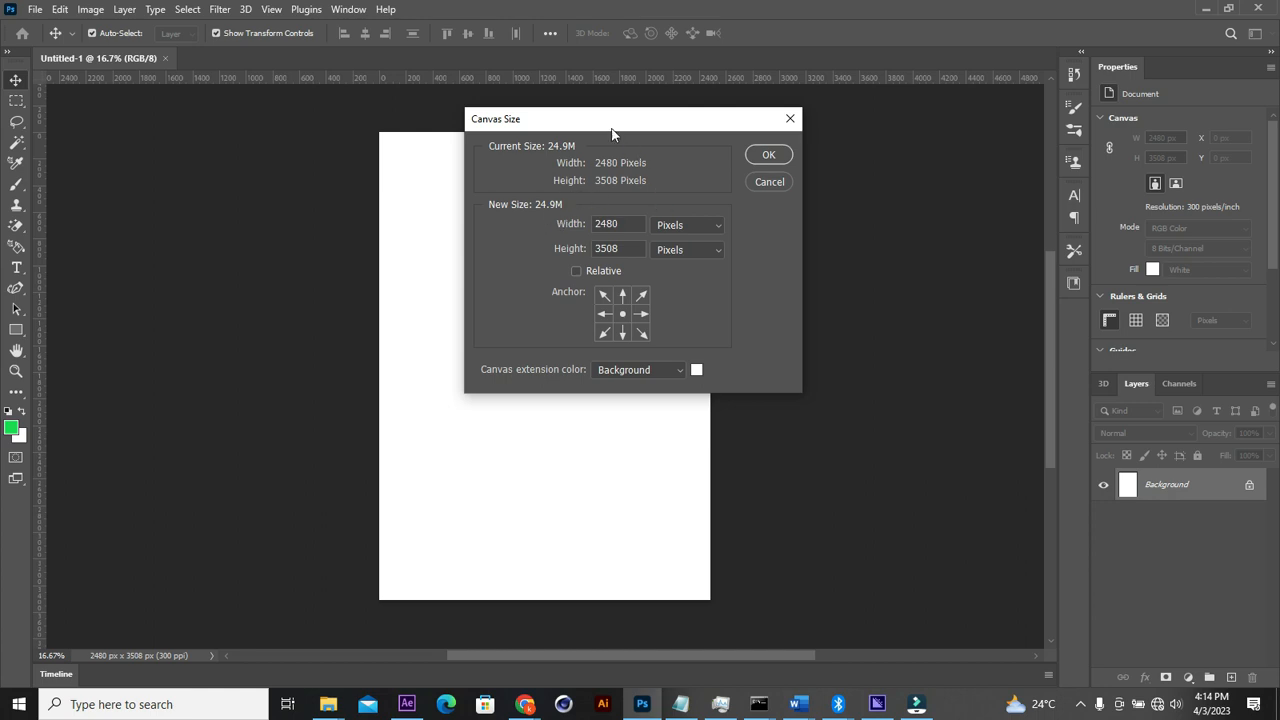
Step: Close the canvas size settings unchanged and place the grass image from the drinking-water-flyer-templates folder into the blank document
{"action": "left_click", "coordinate": [790, 118]}
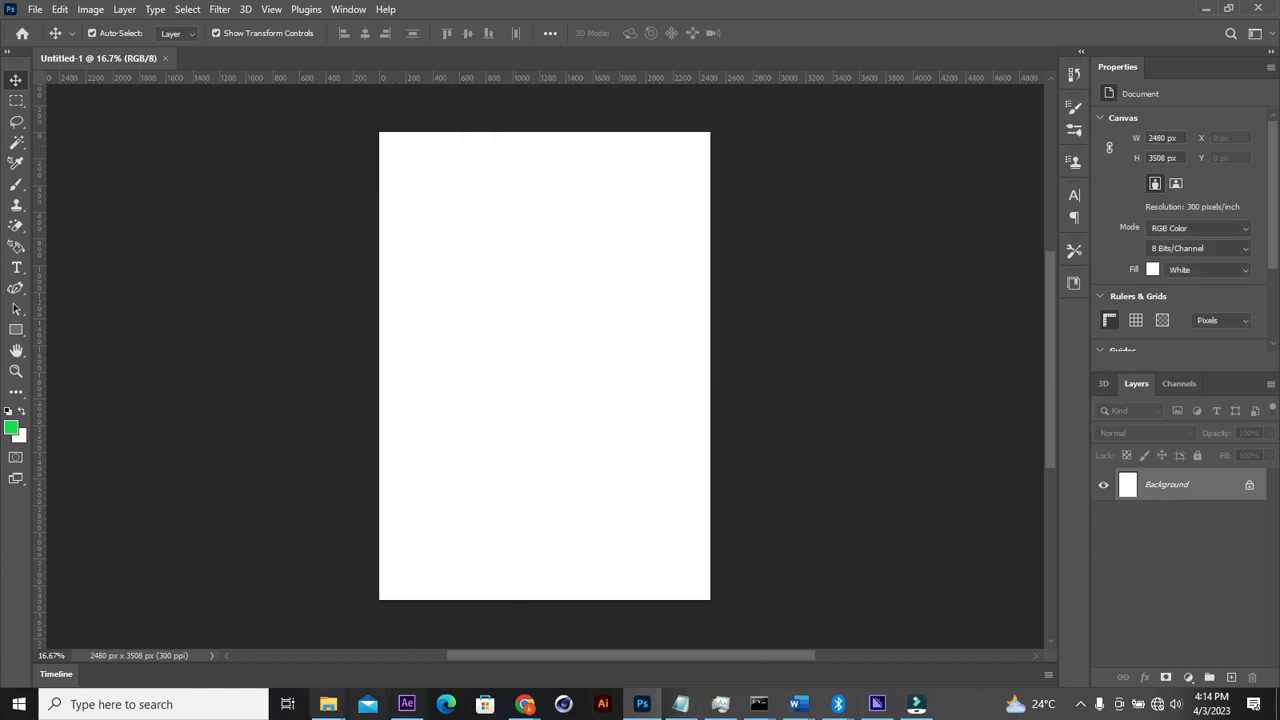
{"action": "mouse_move", "coordinate": [328, 704]}
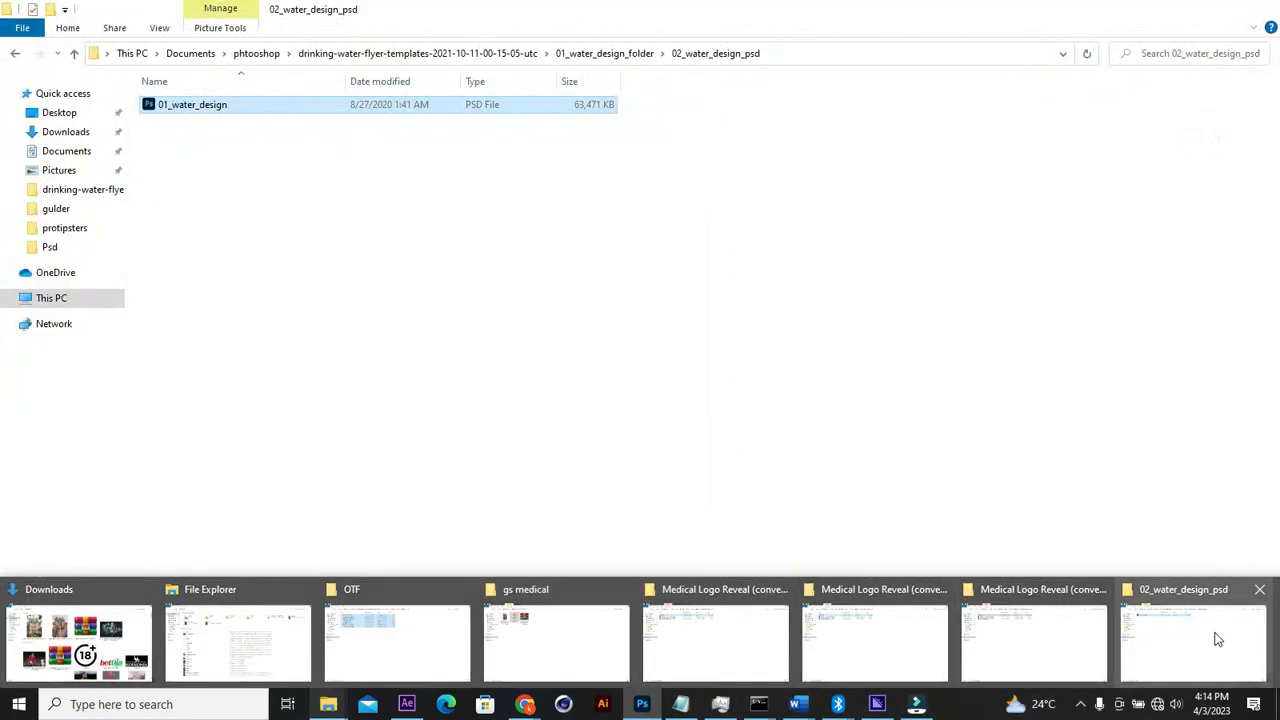
{"action": "left_click", "coordinate": [1214, 634]}
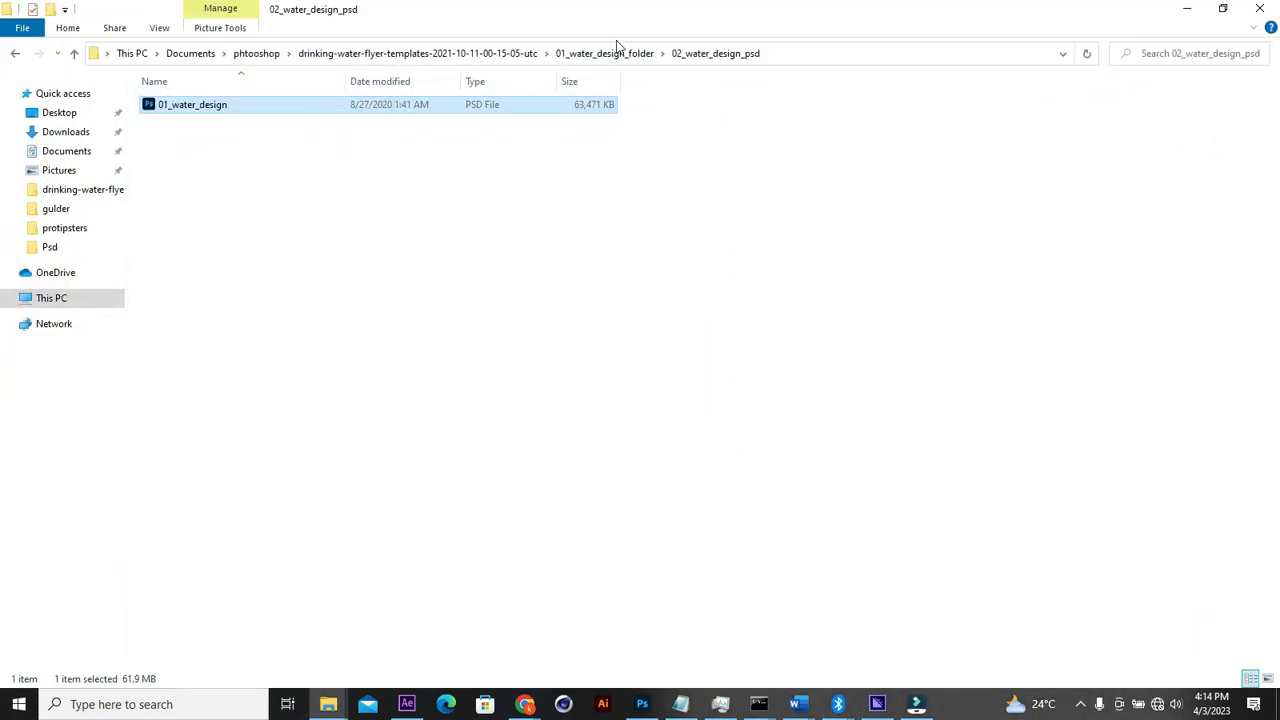
{"action": "left_click", "coordinate": [503, 53]}
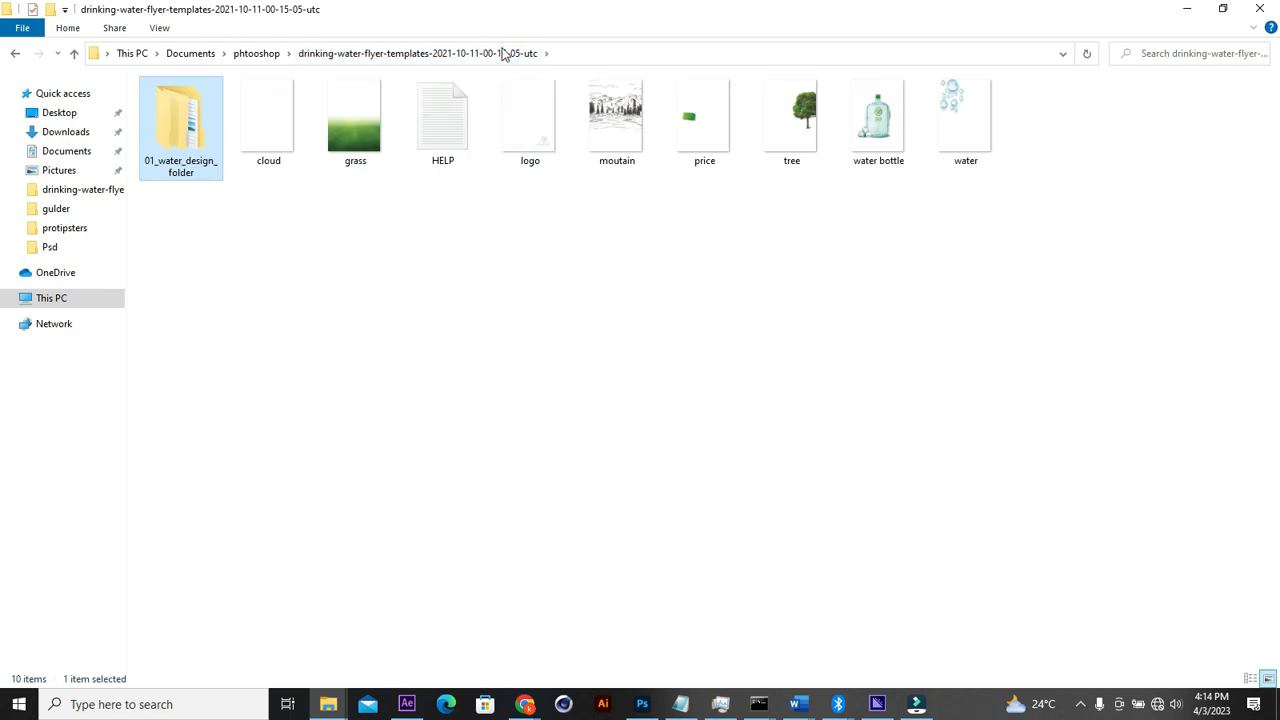
{"action": "left_click", "coordinate": [342, 134]}
{"action": "left_click_drag", "start_coordinate": [355, 120], "coordinate": [558, 467]}
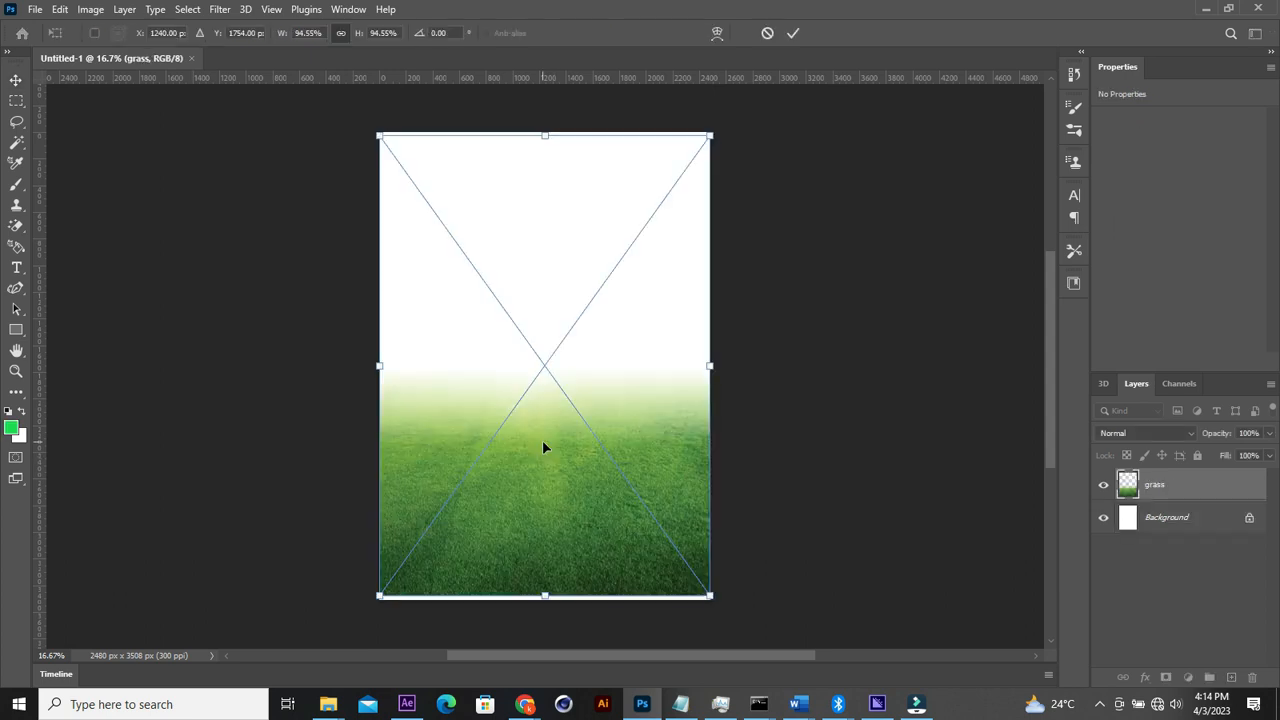
Step: Enlarge the placed grass image to about 98% and shift it down so it covers the canvas's lower edge
{"action": "left_click_drag", "start_coordinate": [550, 477], "coordinate": [551, 484]}
{"action": "left_click", "coordinate": [792, 32]}
{"action": "left_click_drag", "start_coordinate": [547, 374], "coordinate": [547, 366]}
{"action": "left_click_drag", "start_coordinate": [547, 133], "coordinate": [546, 126]}
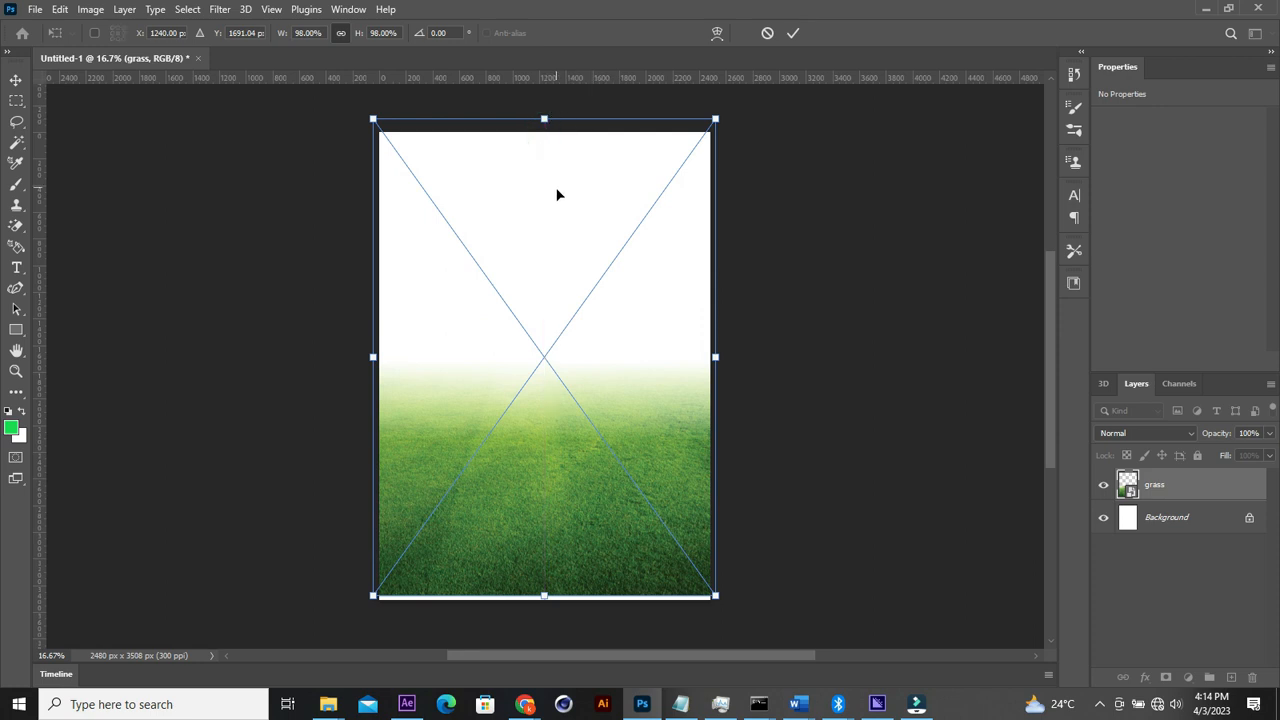
{"action": "left_click_drag", "start_coordinate": [556, 188], "coordinate": [555, 204]}
{"action": "key", "text": "Return"}
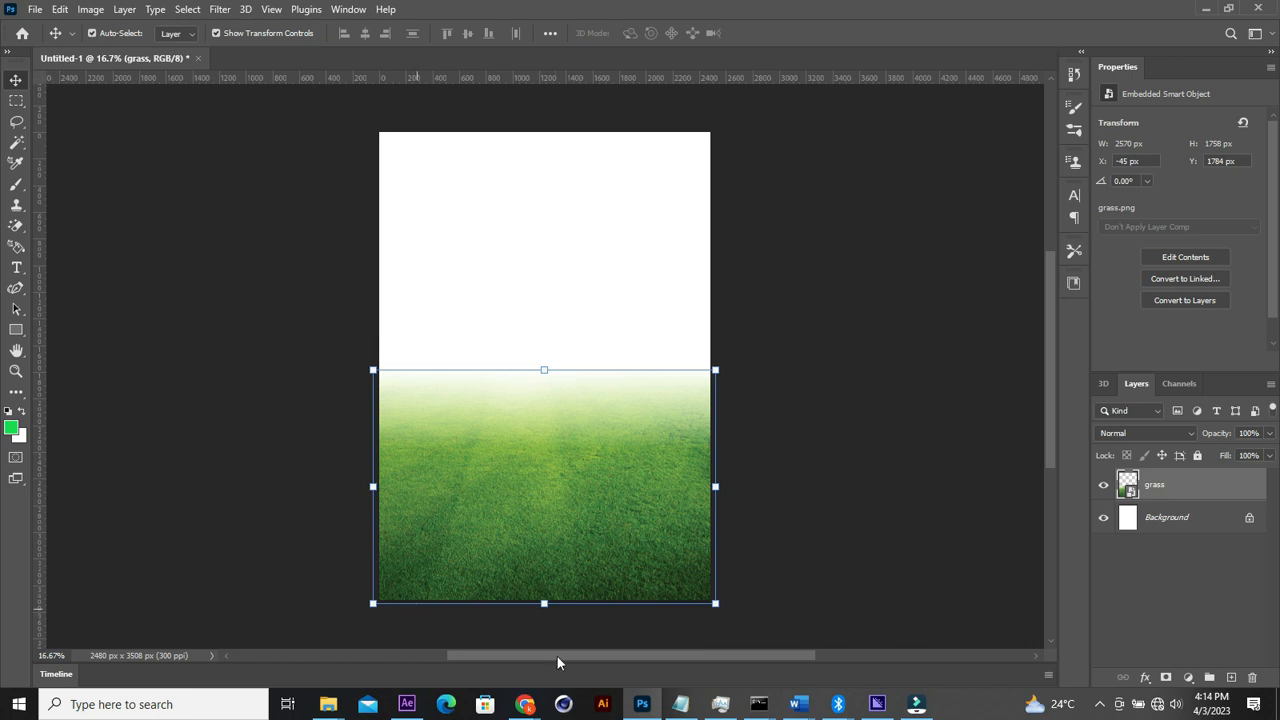
Step: Draw a rectangle about 2645 by 3661 px covering the whole canvas and move its layer beneath the grass layer
{"action": "left_click", "coordinate": [16, 329]}
{"action": "left_click_drag", "start_coordinate": [367, 121], "coordinate": [719, 608]}
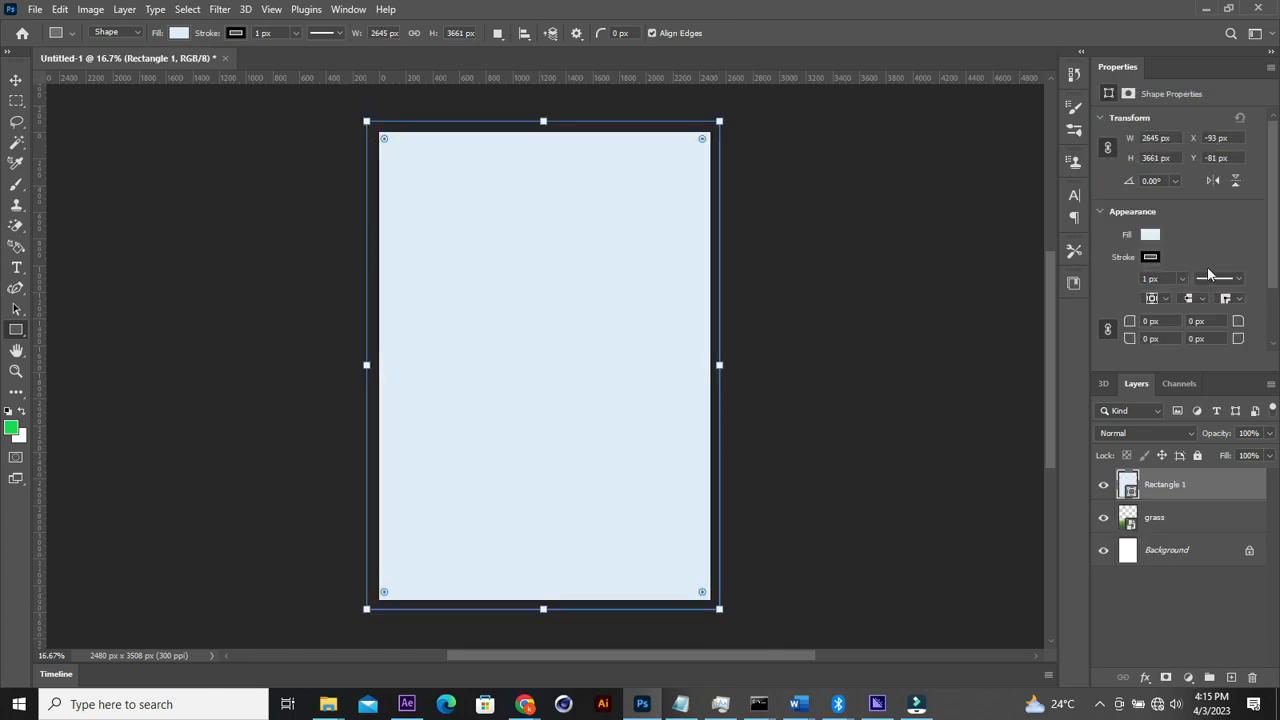
{"action": "left_click_drag", "start_coordinate": [1168, 494], "coordinate": [1170, 530]}
Step: Fill the background rectangle with the light green 77b240 sampled from the grass, then deselect it
{"action": "left_click", "coordinate": [1150, 235]}
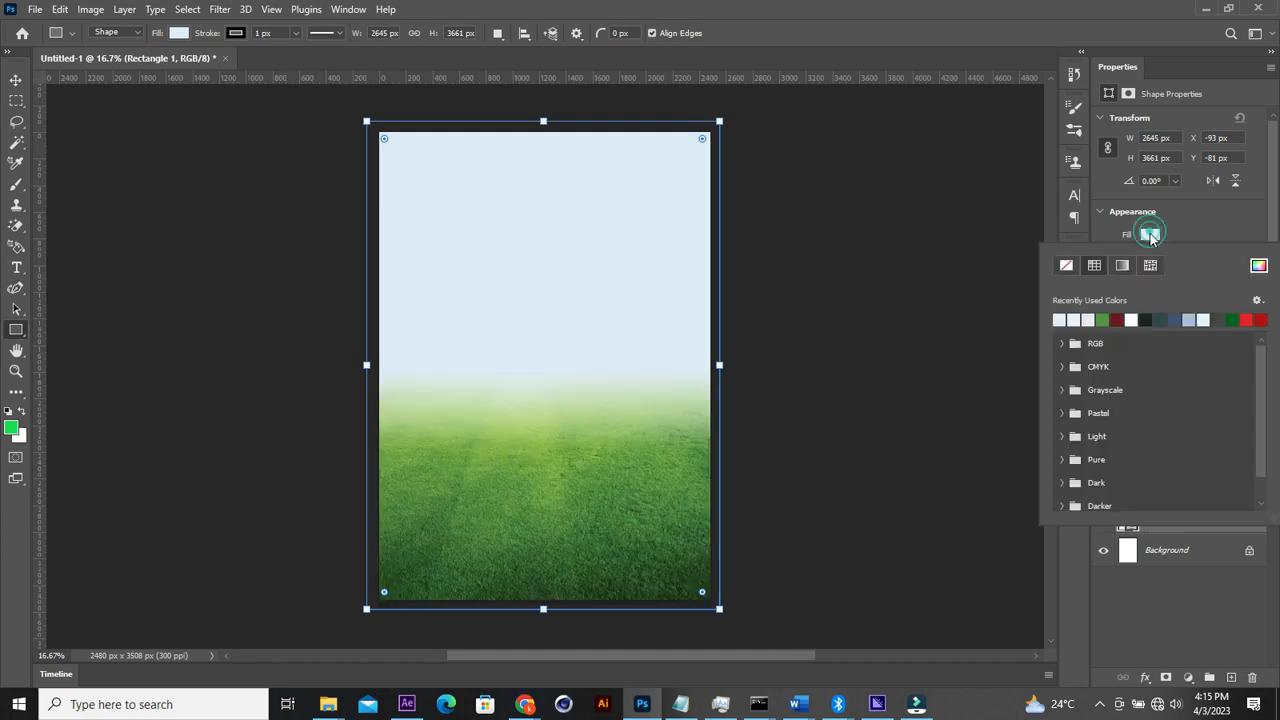
{"action": "left_click", "coordinate": [1110, 312]}
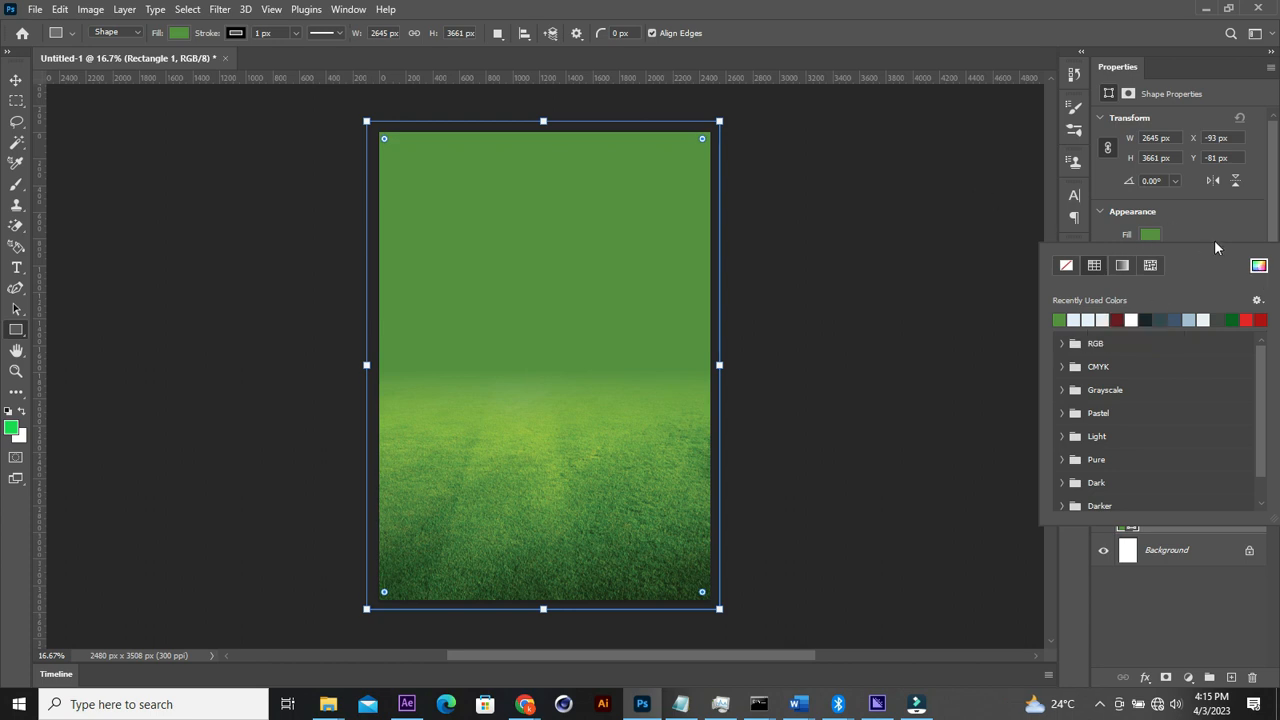
{"action": "left_click", "coordinate": [1259, 268]}
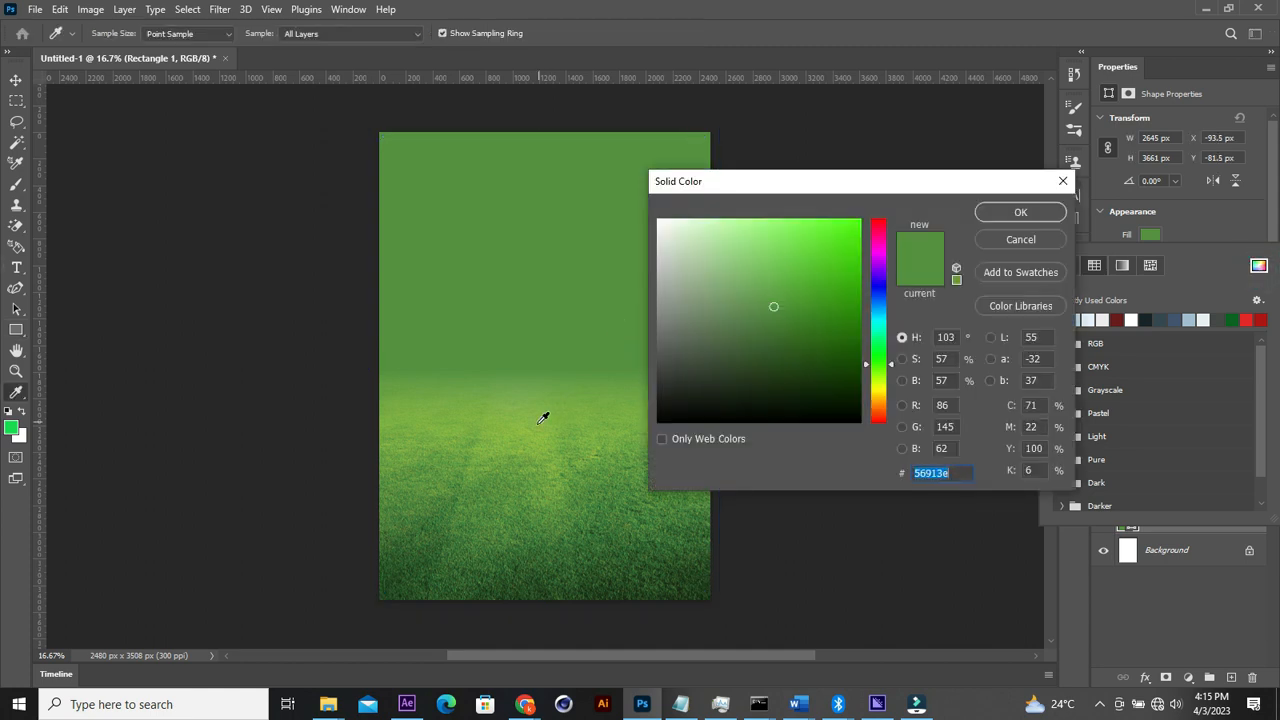
{"action": "left_click", "coordinate": [542, 420]}
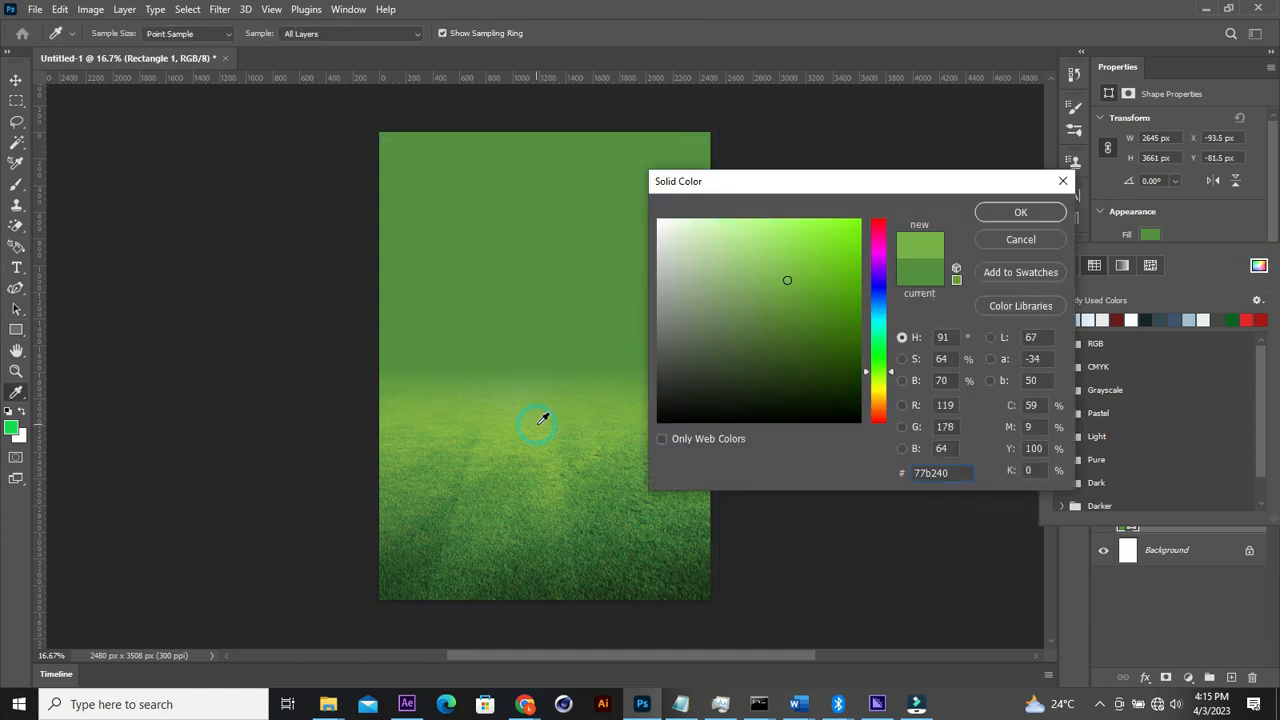
{"action": "left_click", "coordinate": [1018, 213]}
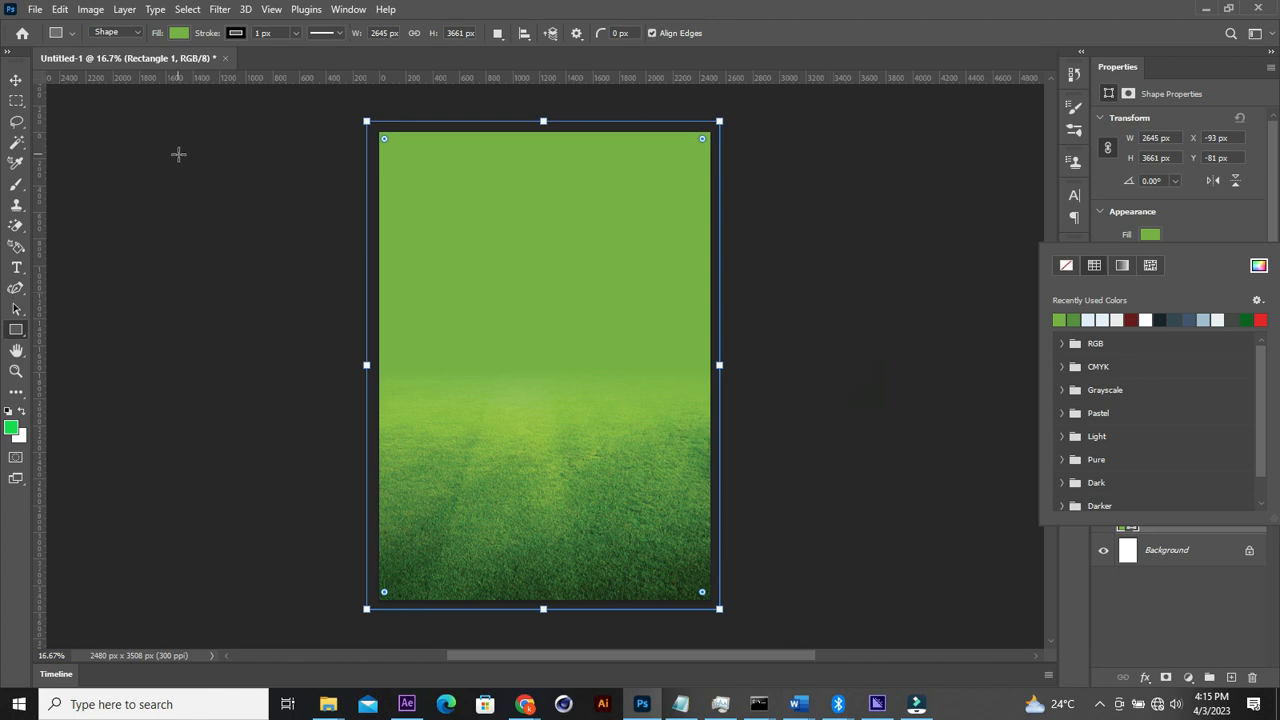
{"action": "left_click", "coordinate": [16, 80]}
{"action": "left_click", "coordinate": [216, 222]}
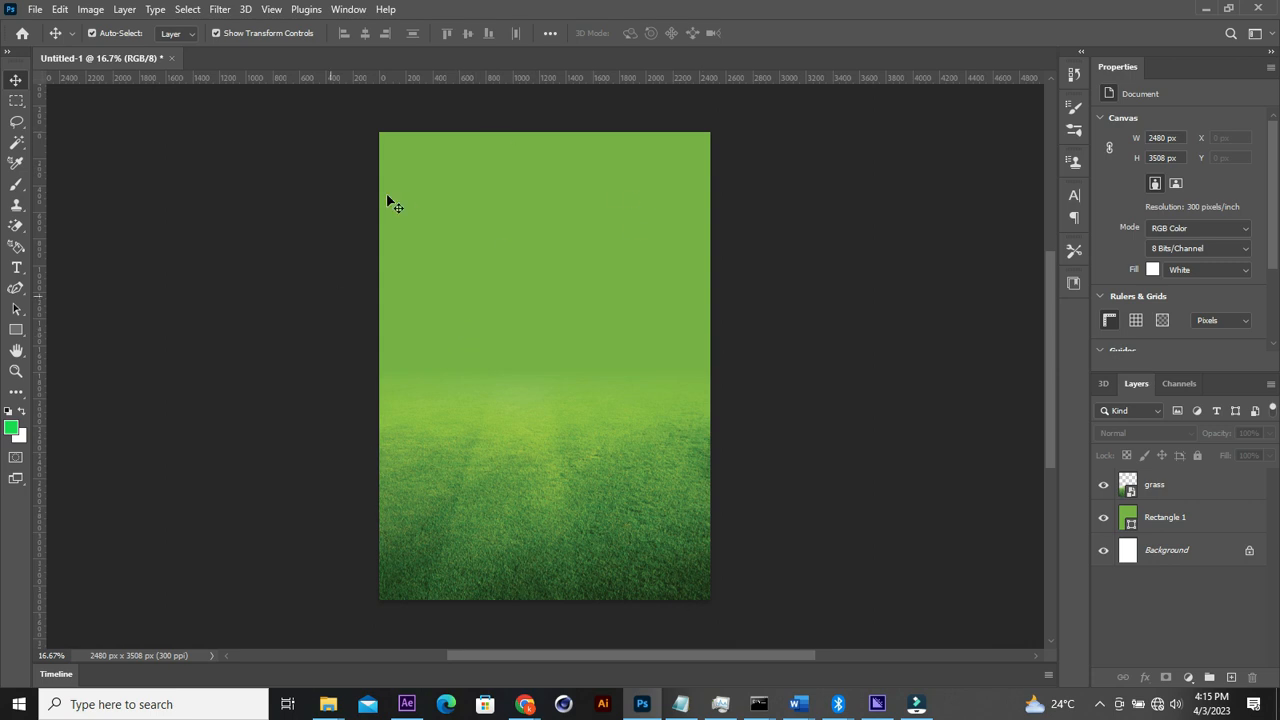
Step: Place the moutain image from the template folder across the canvas and lower its layer opacity to a faint overlay
{"action": "mouse_move", "coordinate": [337, 708]}
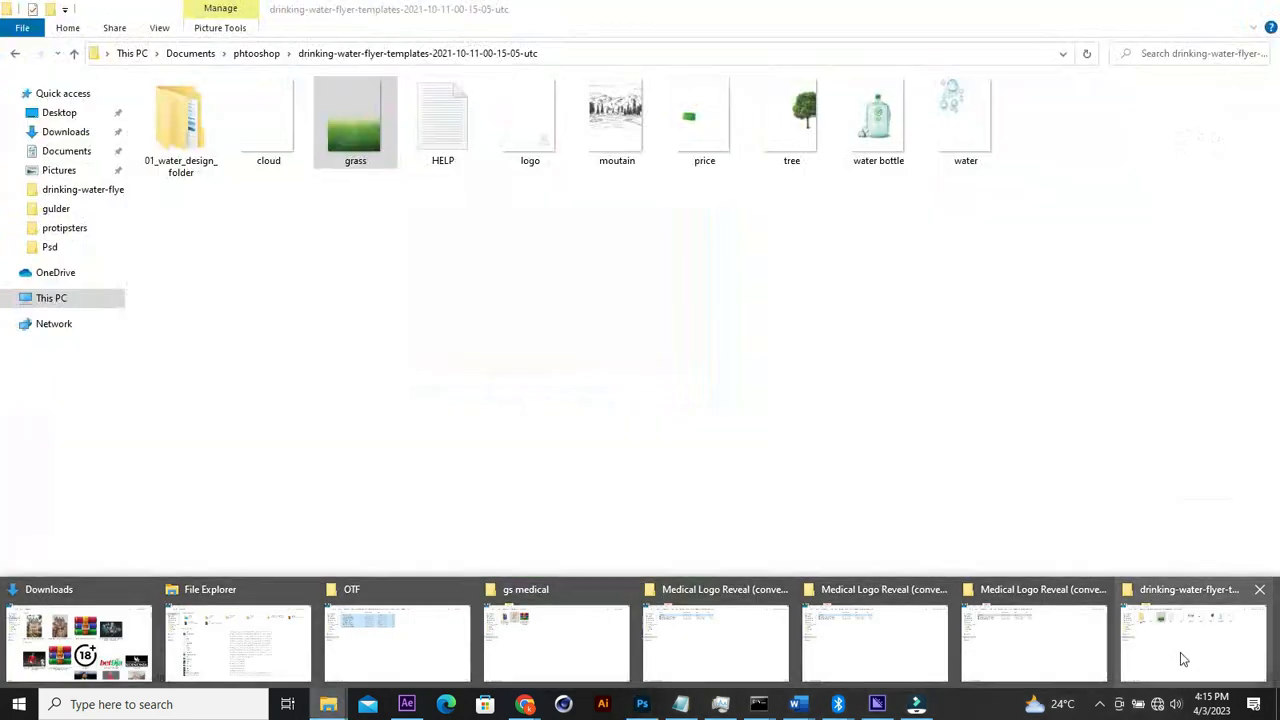
{"action": "left_click", "coordinate": [1180, 652]}
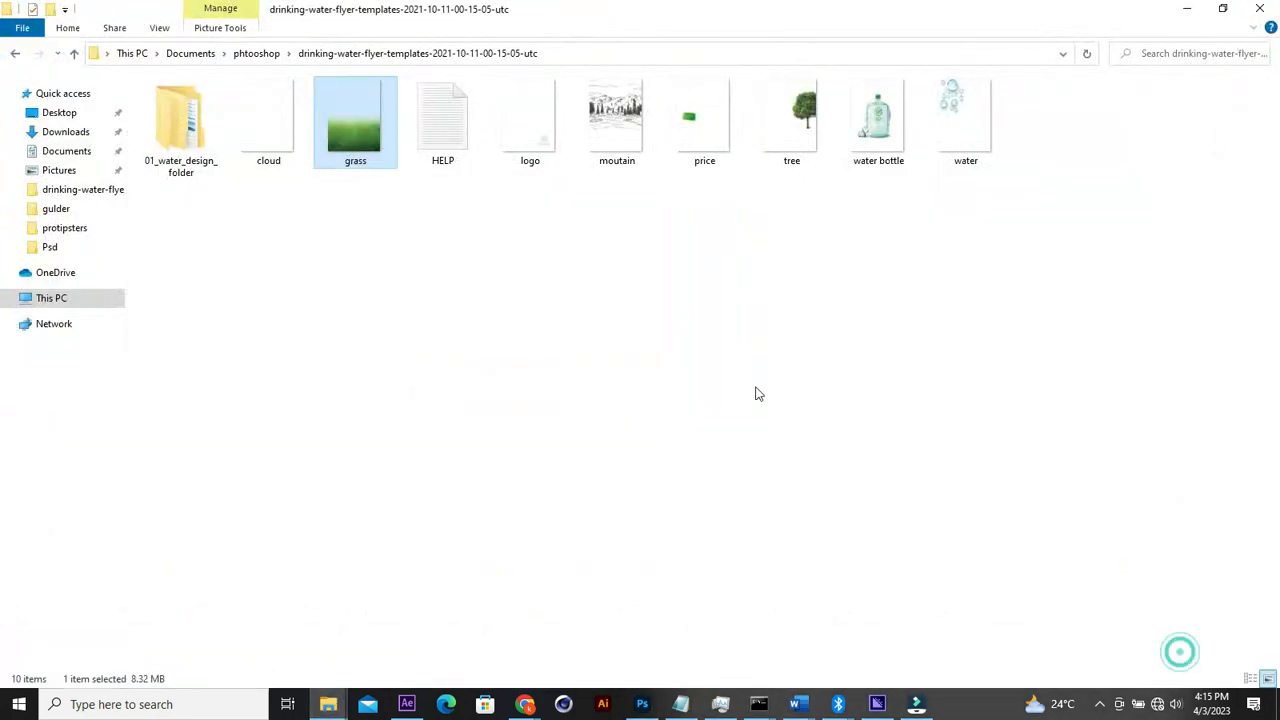
{"action": "left_click_drag", "start_coordinate": [618, 145], "coordinate": [545, 363]}
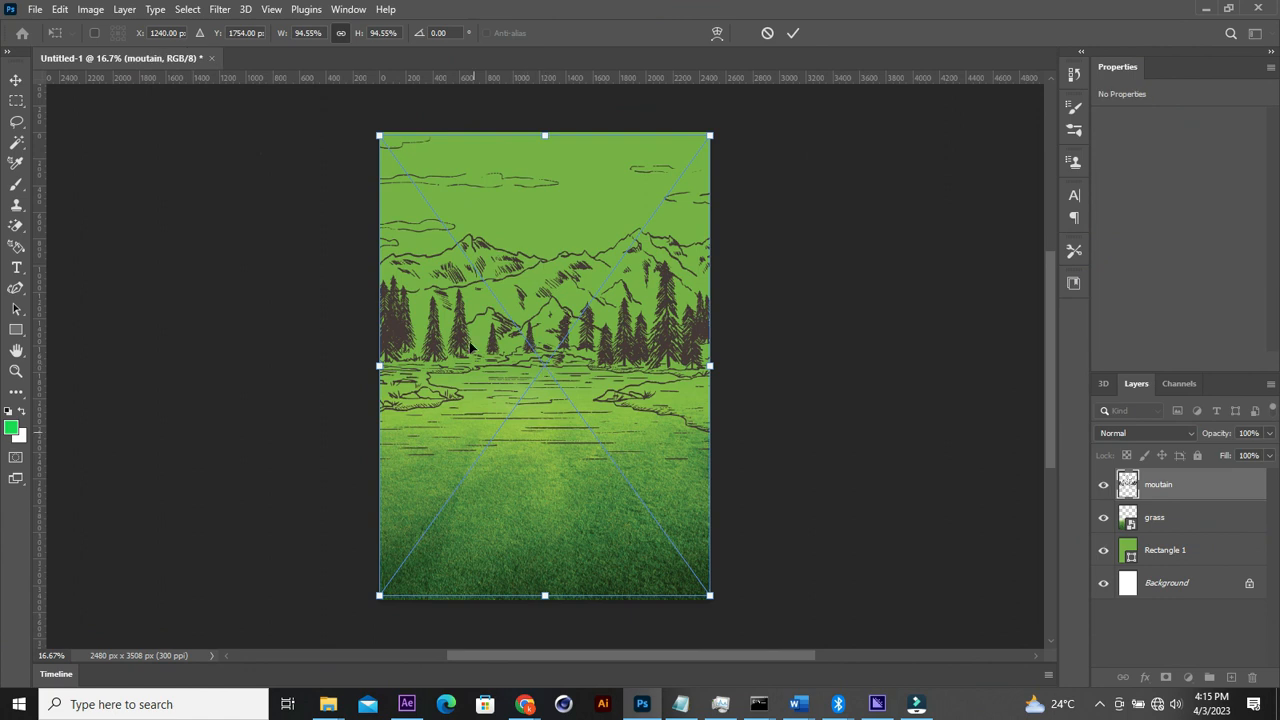
{"action": "left_click", "coordinate": [792, 34]}
{"action": "left_click", "coordinate": [1266, 434]}
{"action": "left_click_drag", "start_coordinate": [1262, 452], "coordinate": [1203, 456]}
{"action": "left_click", "coordinate": [875, 415]}
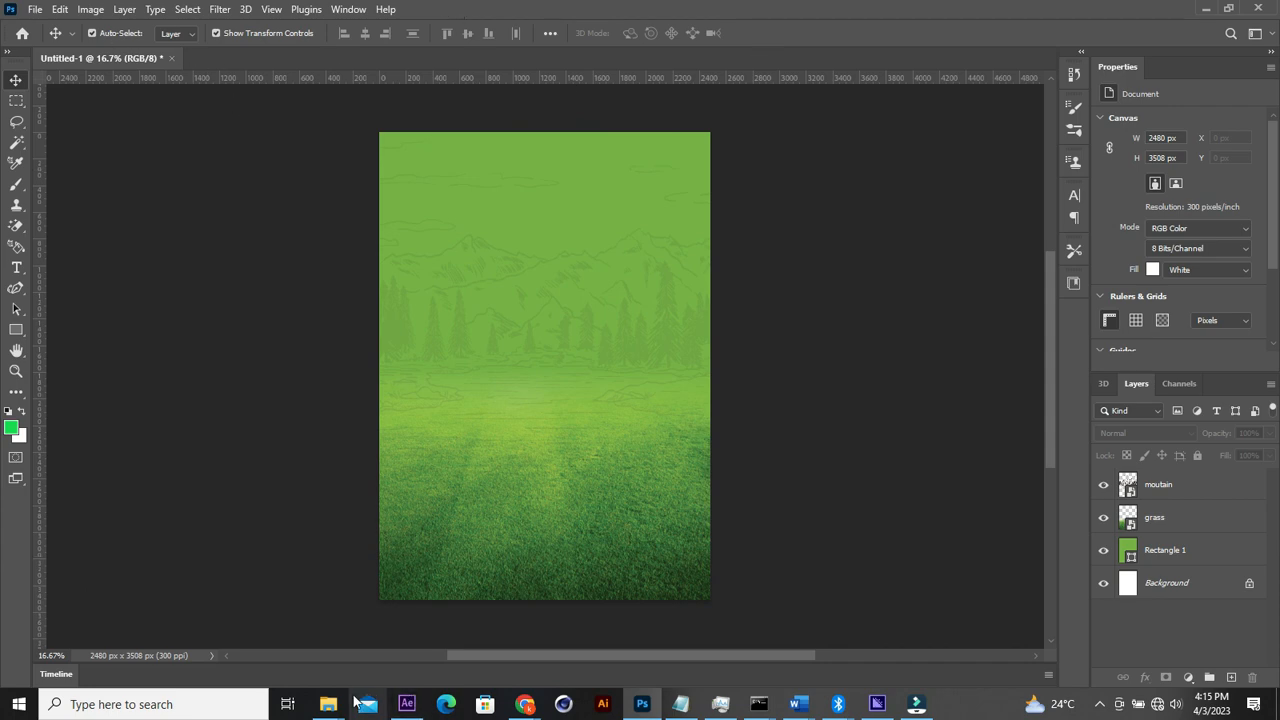
Step: Place the water bottle image, scale it down to about 1443 by 1864 px and position it centrally on the grass
{"action": "mouse_move", "coordinate": [328, 704]}
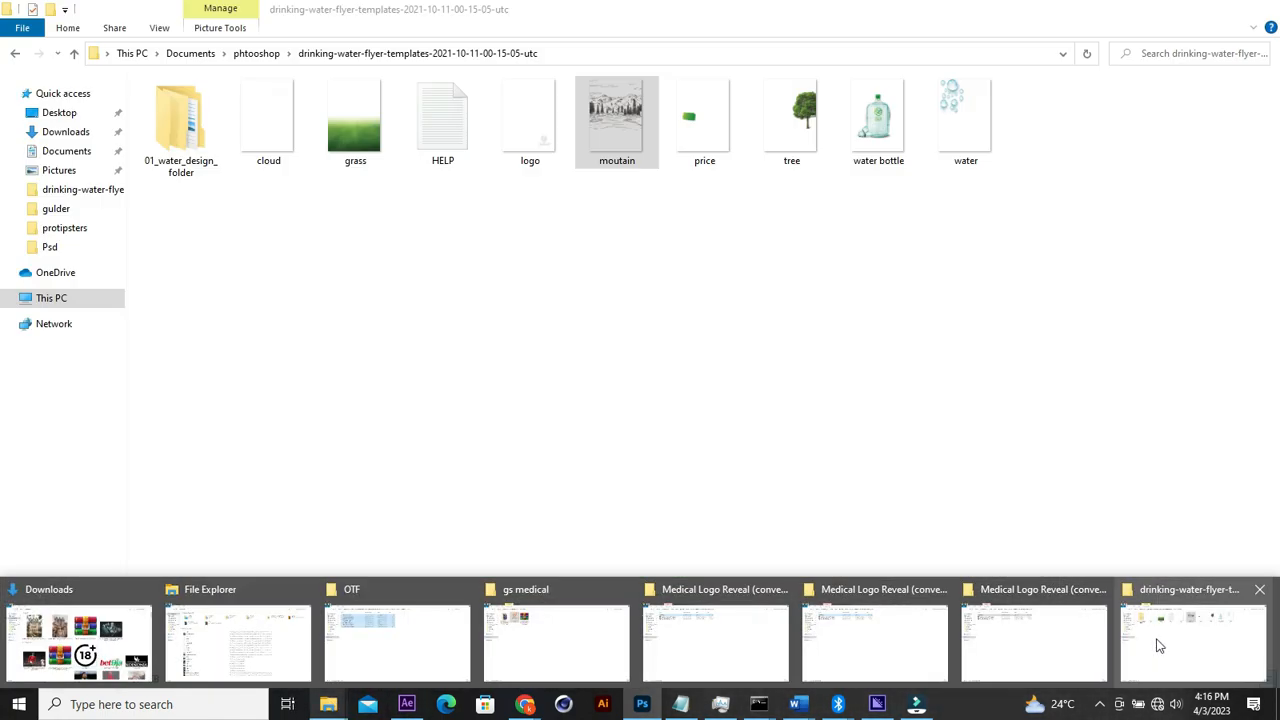
{"action": "left_click", "coordinate": [1158, 646]}
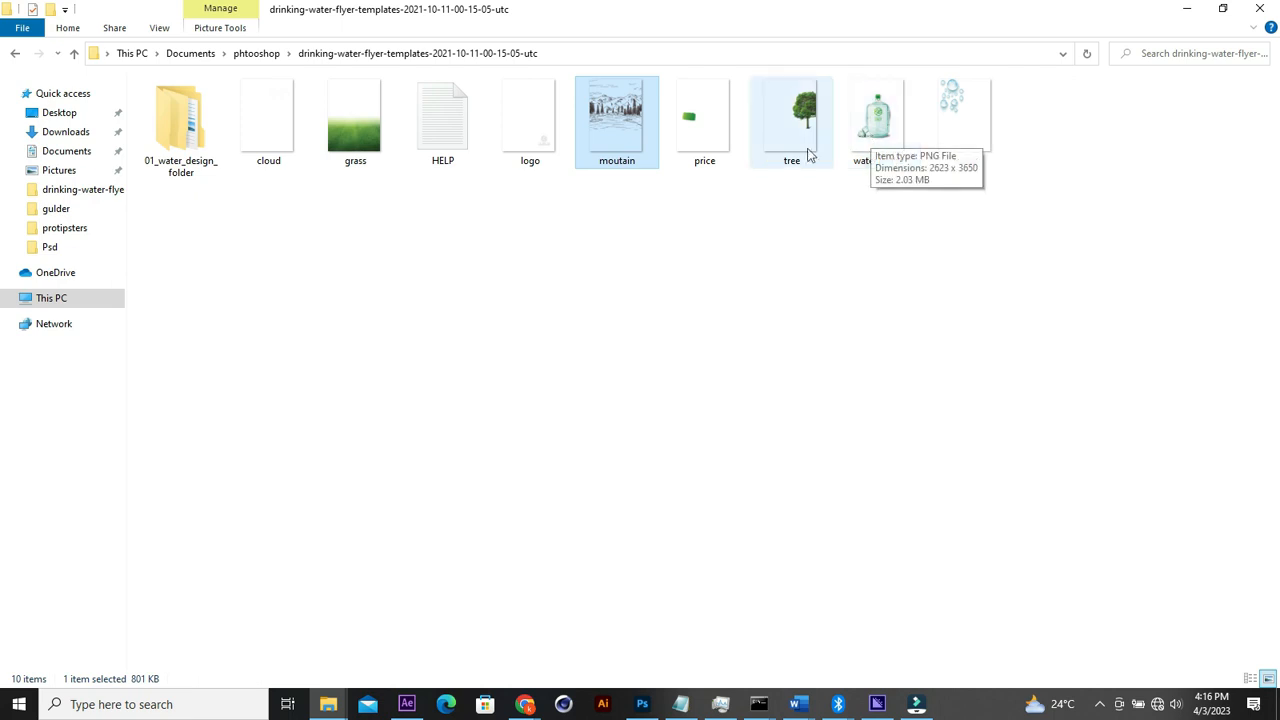
{"action": "left_click_drag", "start_coordinate": [860, 150], "coordinate": [556, 418]}
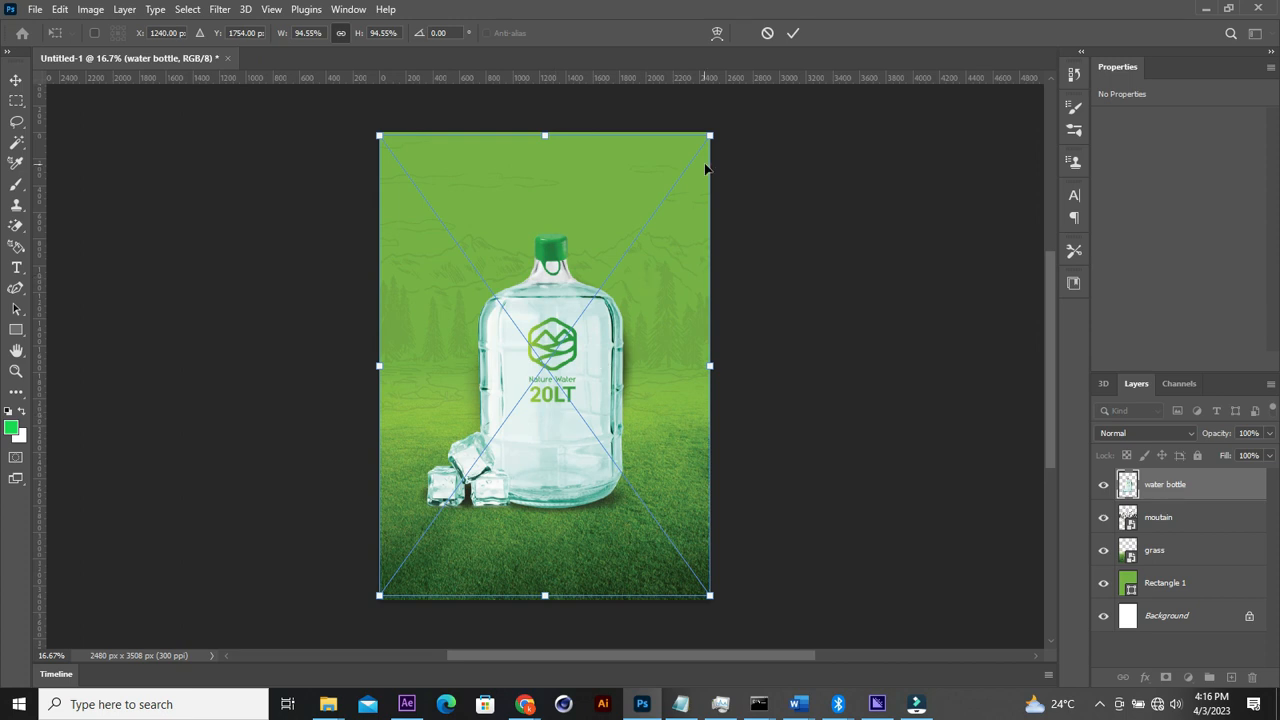
{"action": "left_click_drag", "start_coordinate": [710, 135], "coordinate": [675, 200]}
{"action": "key", "text": "Return"}
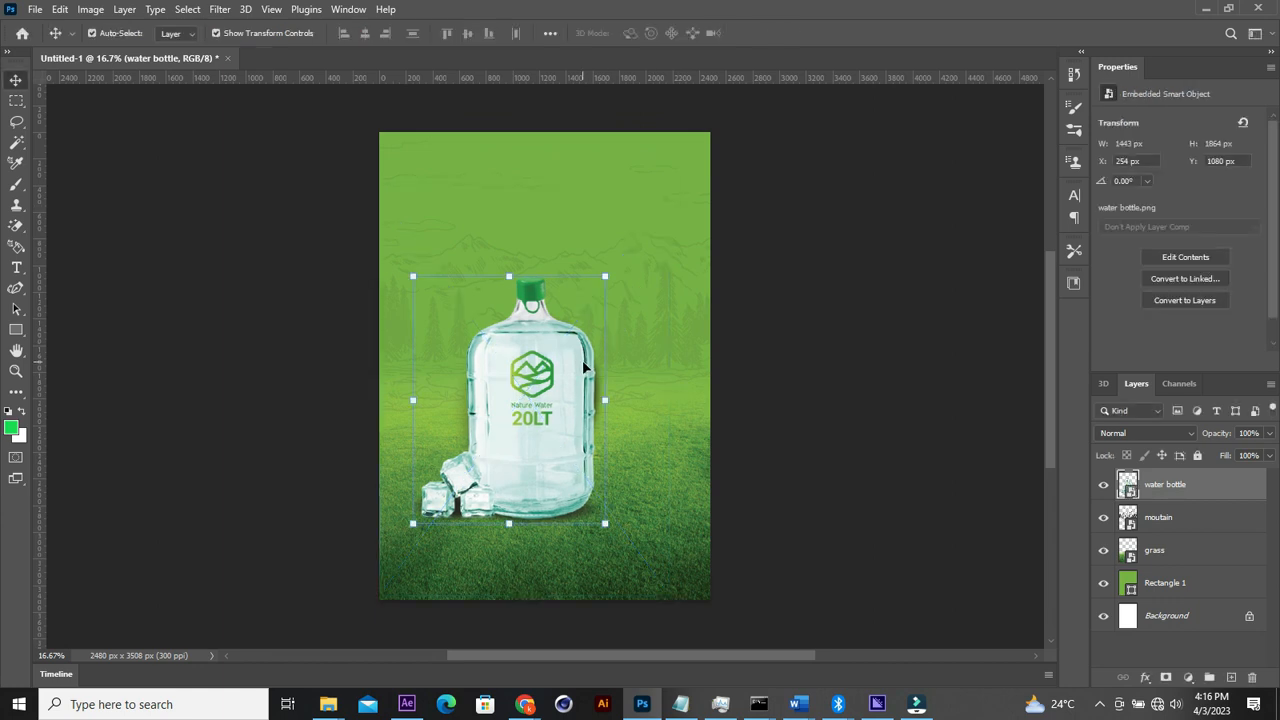
{"action": "mouse_move", "coordinate": [545, 404]}
{"action": "left_mouse_down"}
{"action": "mouse_move", "coordinate": [561, 375]}
{"action": "mouse_move", "coordinate": [562, 391]}
{"action": "left_mouse_up"}
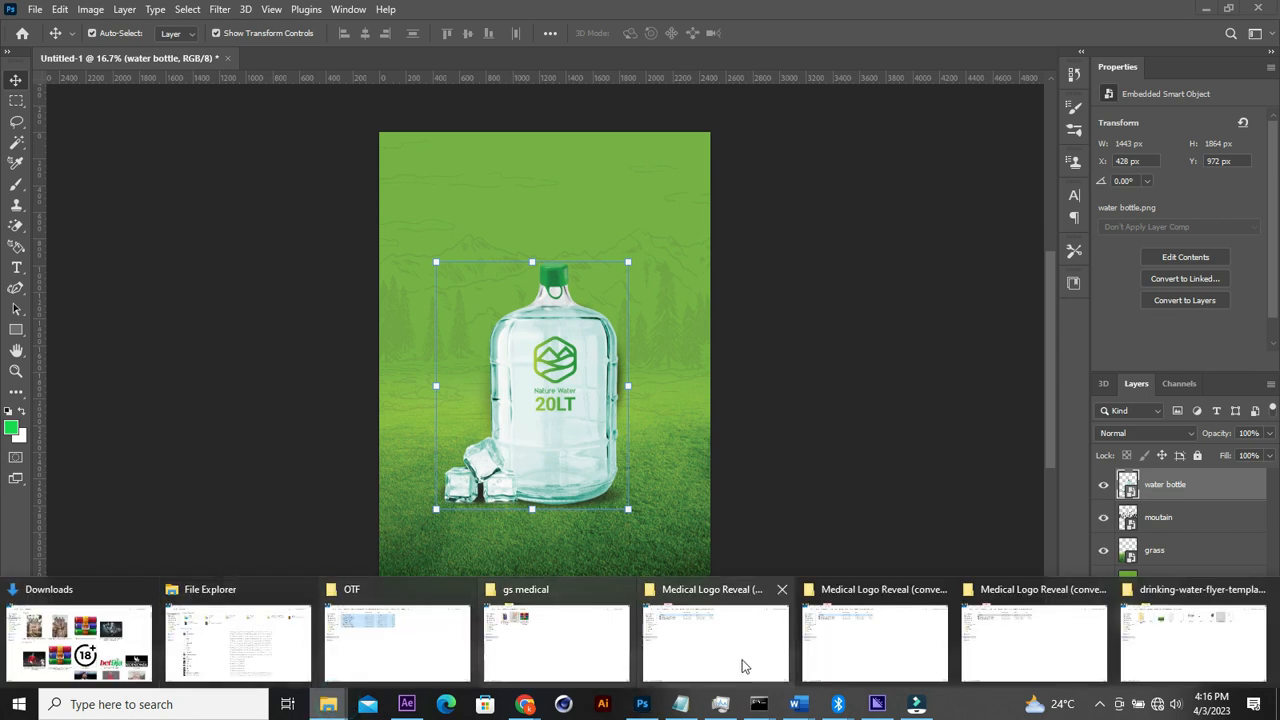
Step: Place the cloud image, scale it to about 90% and position it above the bottle toward the canvas's right edge
{"action": "left_click", "coordinate": [1174, 640]}
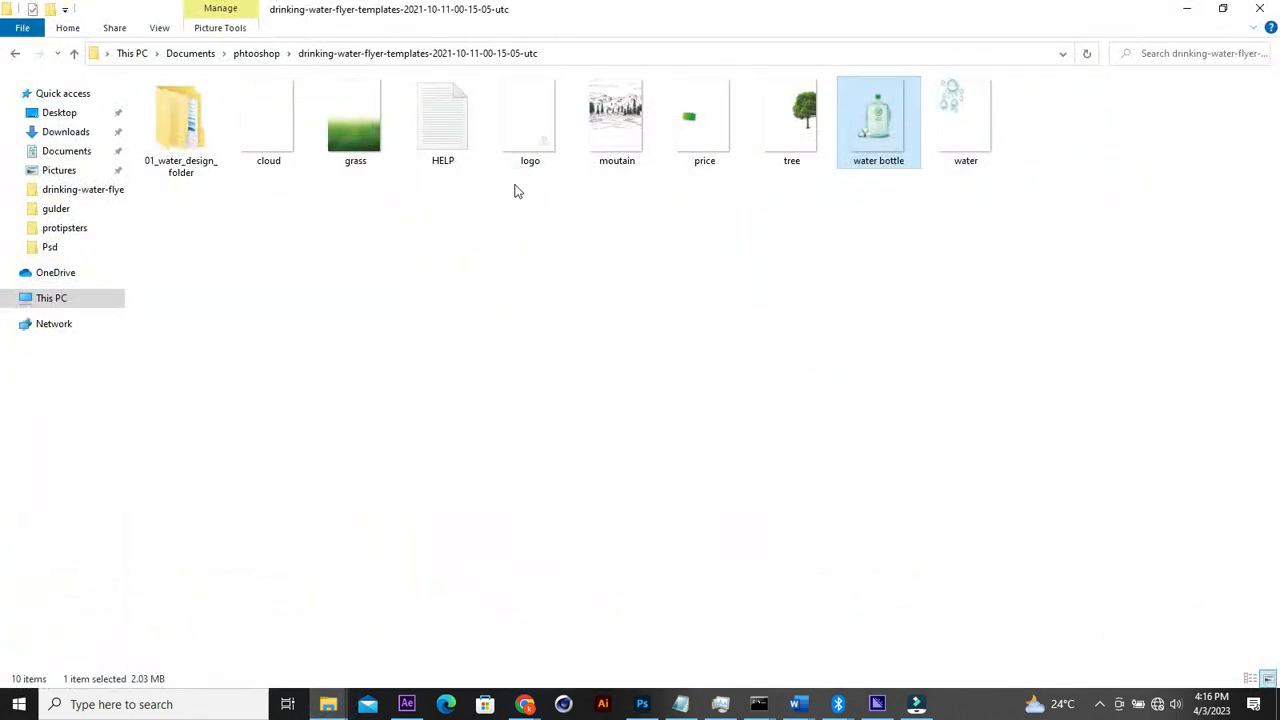
{"action": "left_click_drag", "start_coordinate": [248, 137], "coordinate": [593, 232]}
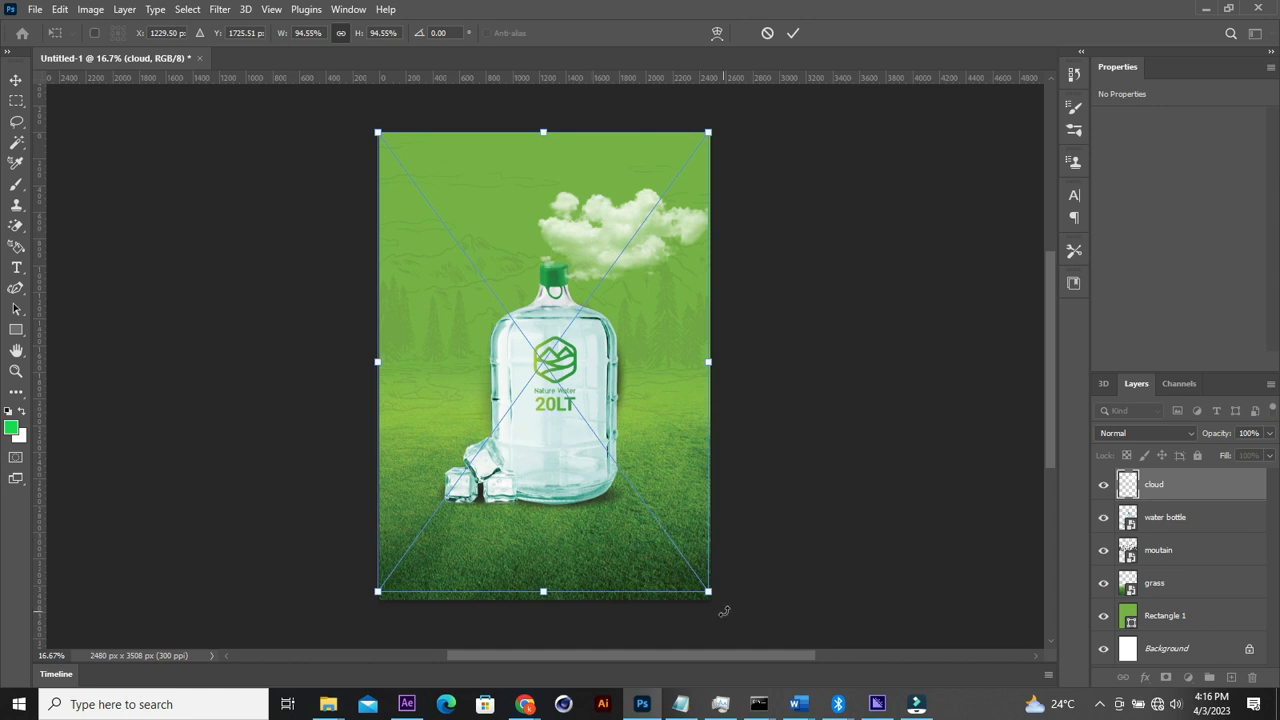
{"action": "left_click_drag", "start_coordinate": [708, 593], "coordinate": [720, 607]}
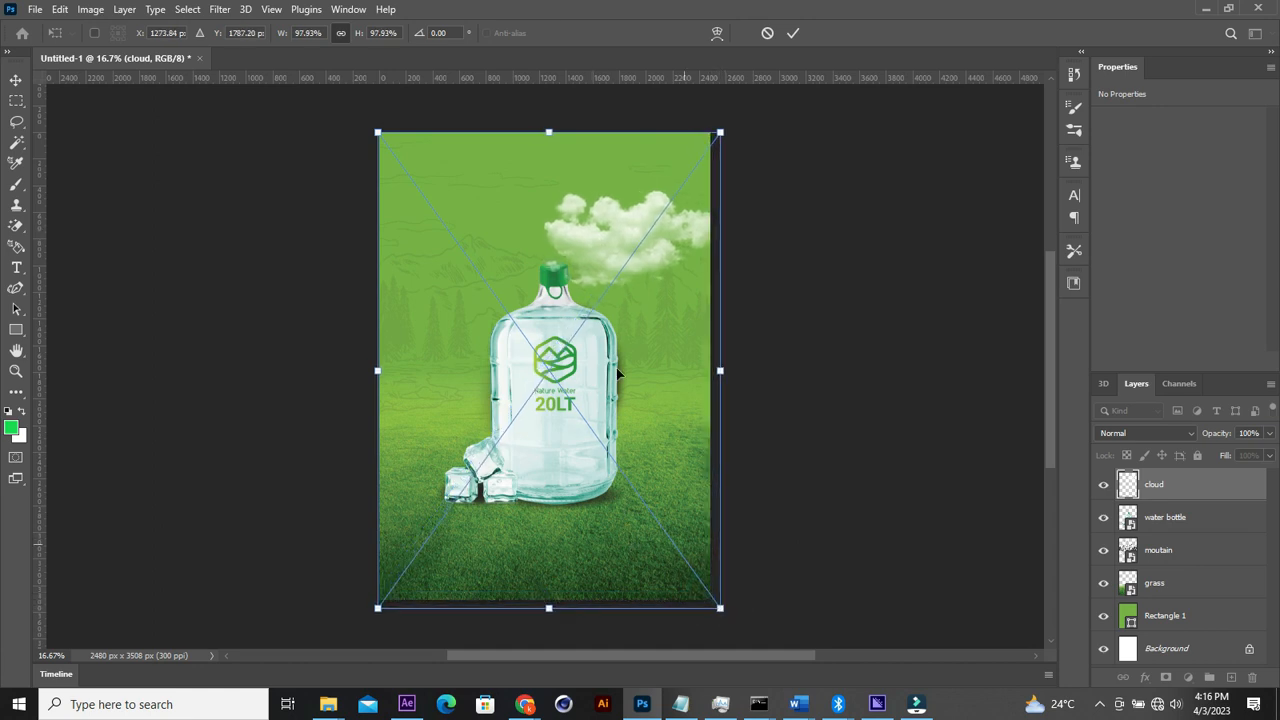
{"action": "left_click_drag", "start_coordinate": [602, 251], "coordinate": [591, 221]}
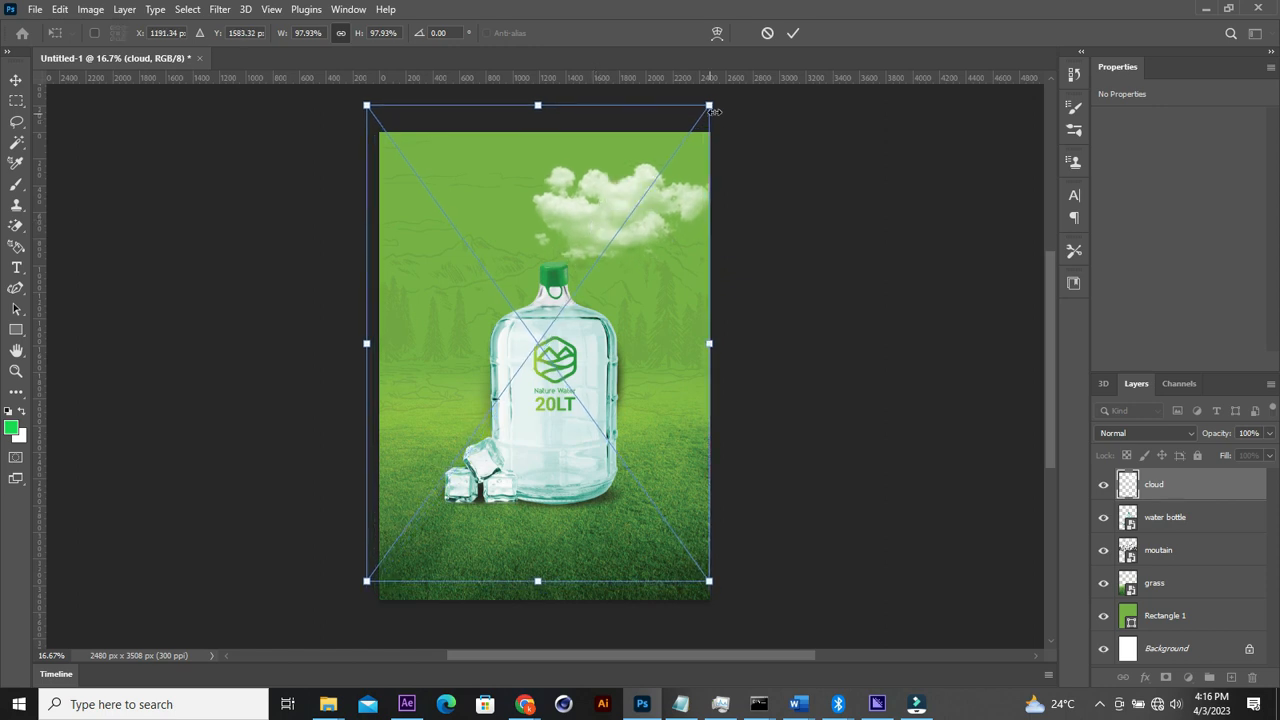
{"action": "left_click_drag", "start_coordinate": [710, 106], "coordinate": [677, 138]}
{"action": "left_click_drag", "start_coordinate": [593, 228], "coordinate": [622, 208]}
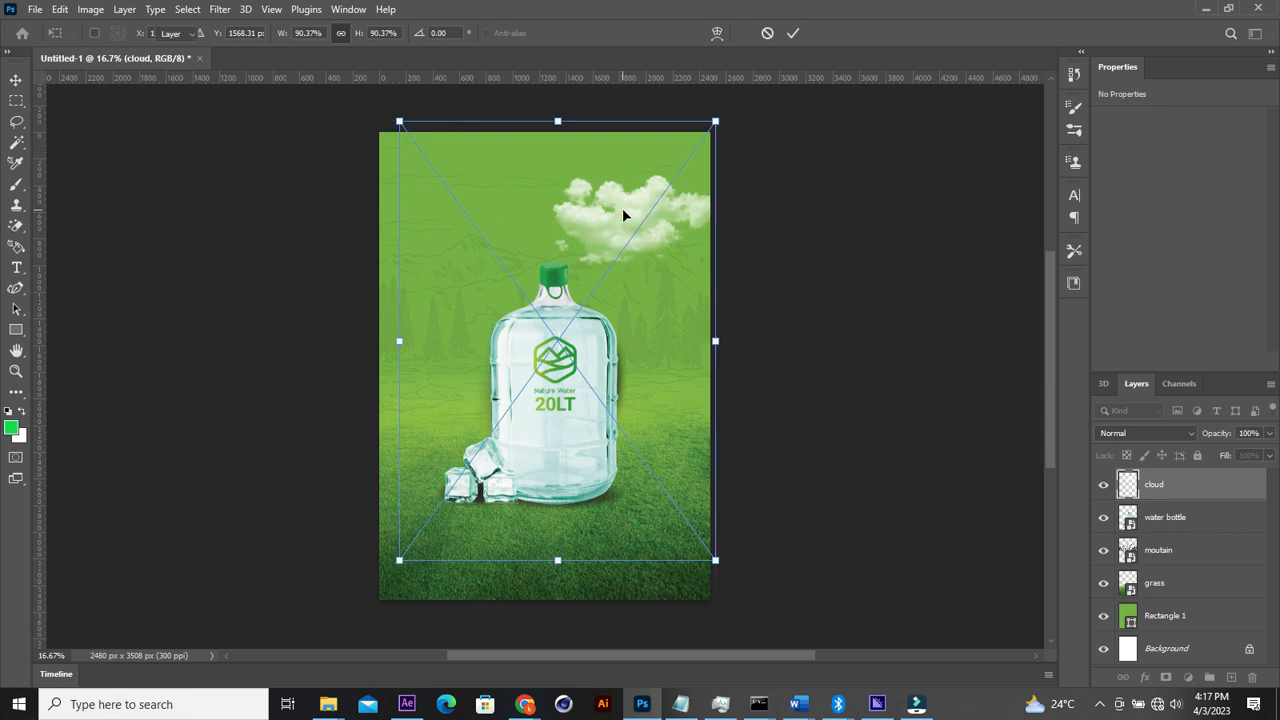
{"action": "key", "text": "Return"}
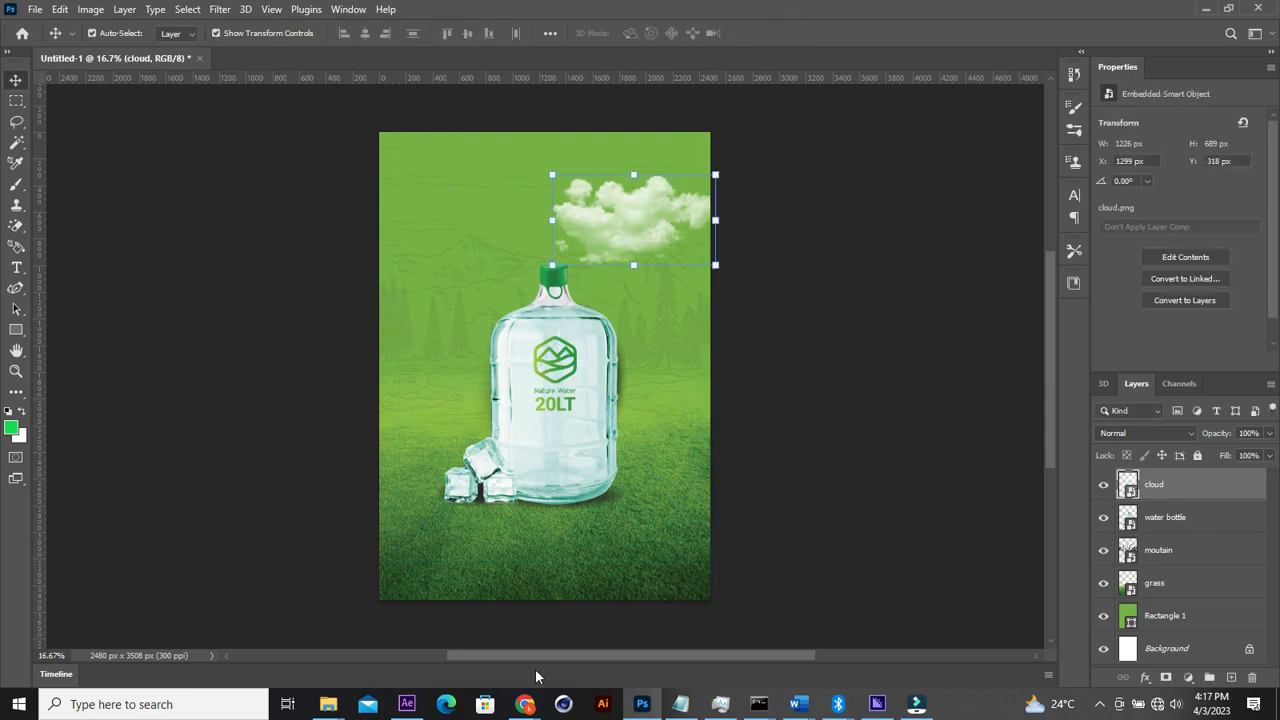
Step: Place the tree image from the template folder and move its layer beneath the water bottle layer
{"action": "left_click", "coordinate": [328, 704]}
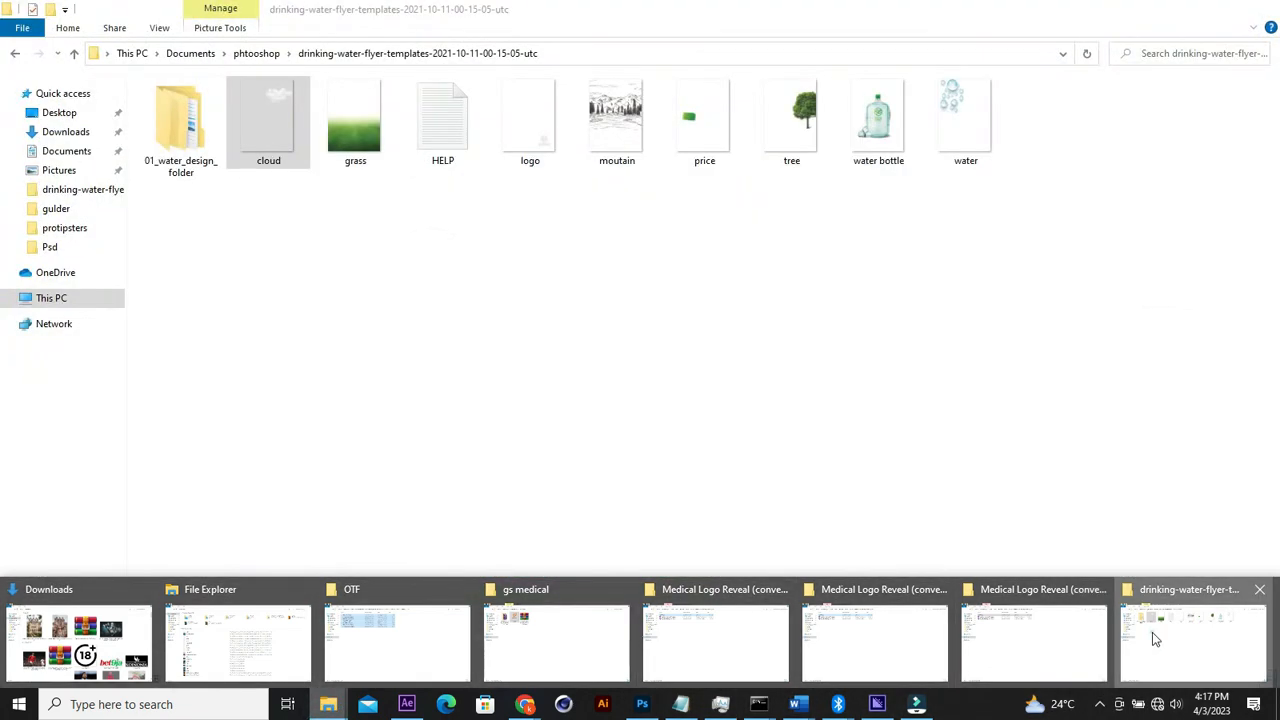
{"action": "left_click", "coordinate": [1152, 632]}
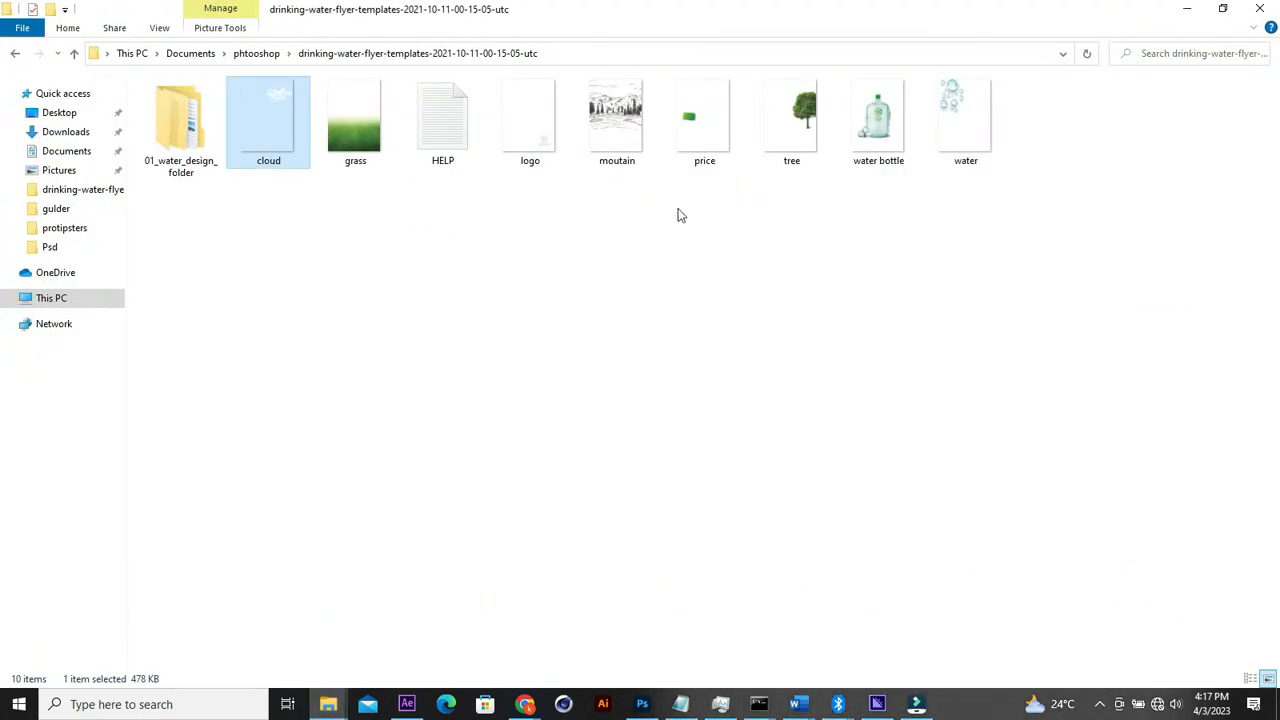
{"action": "left_click_drag", "start_coordinate": [793, 127], "coordinate": [577, 400]}
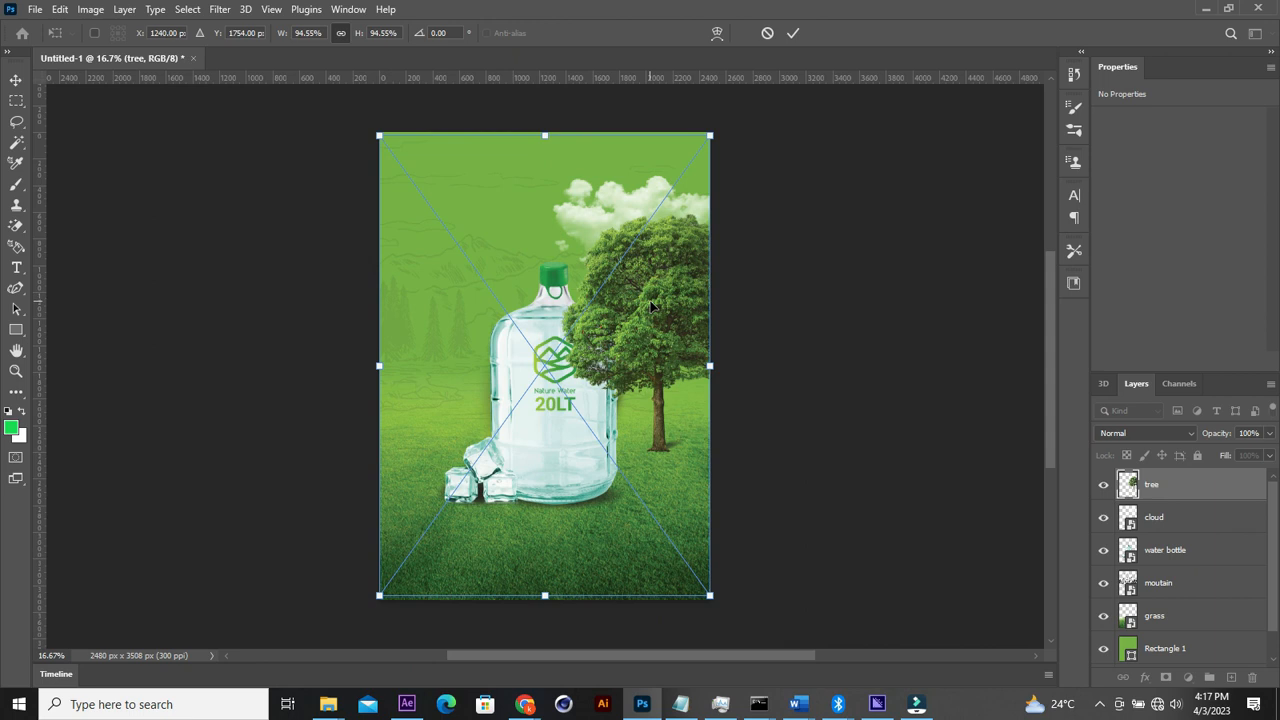
{"action": "left_click", "coordinate": [793, 33]}
{"action": "left_click_drag", "start_coordinate": [1161, 488], "coordinate": [1165, 573]}
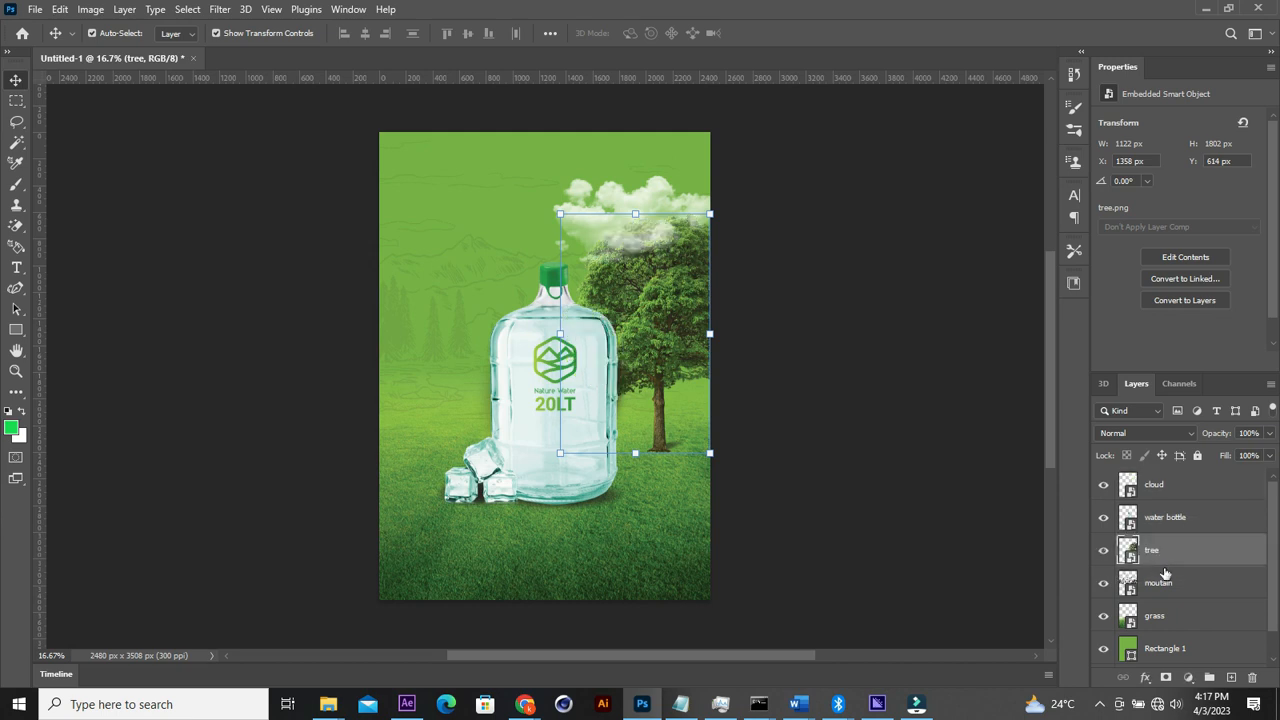
Step: Move the tree slightly down and raise the cloud above it to about X 1150 px, Y 96 px
{"action": "left_click_drag", "start_coordinate": [671, 333], "coordinate": [671, 343]}
{"action": "left_click_drag", "start_coordinate": [641, 185], "coordinate": [634, 165]}
Step: Scale the tree down to about 1000 by 1606 px near the canvas's right edge and lower the cloud slightly
{"action": "left_click", "coordinate": [672, 310]}
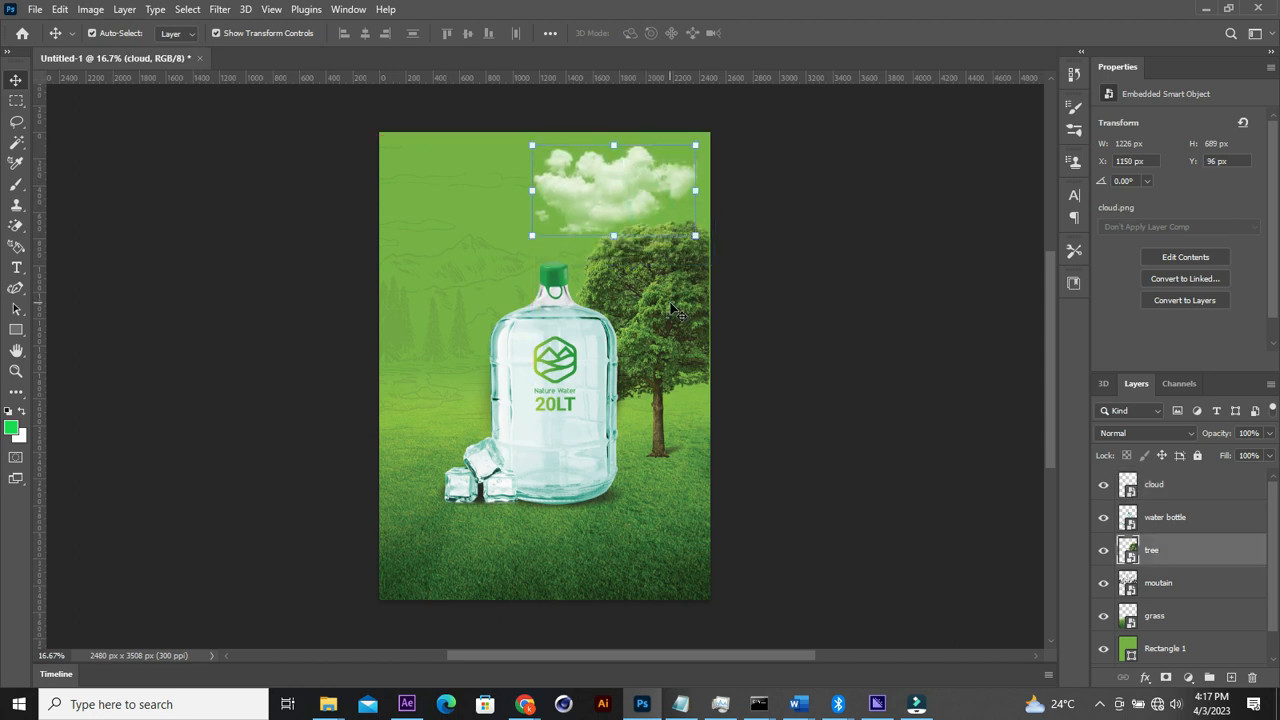
{"action": "key", "text": "ctrl+t"}
{"action": "left_click_drag", "start_coordinate": [717, 217], "coordinate": [680, 196]}
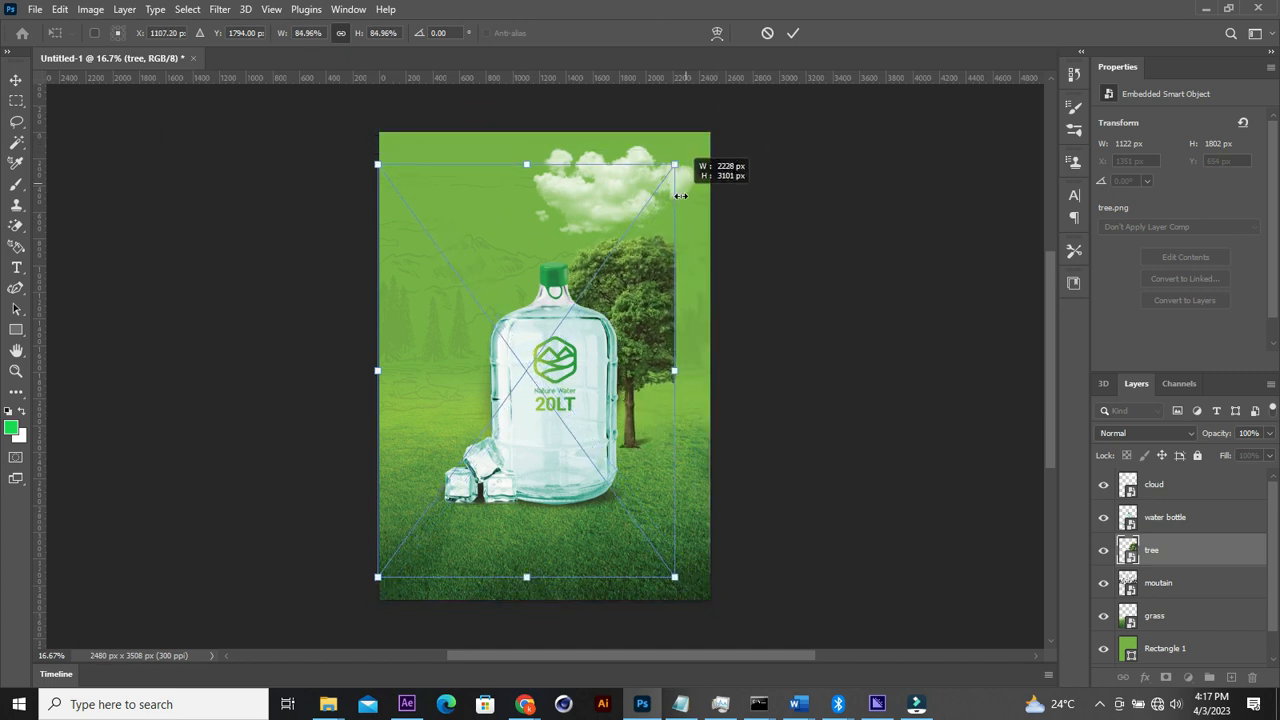
{"action": "mouse_move", "coordinate": [680, 195]}
{"action": "left_mouse_down"}
{"action": "mouse_move", "coordinate": [690, 143]}
{"action": "mouse_move", "coordinate": [683, 171]}
{"action": "left_mouse_up"}
{"action": "key", "text": "Return"}
{"action": "left_click_drag", "start_coordinate": [629, 300], "coordinate": [670, 302]}
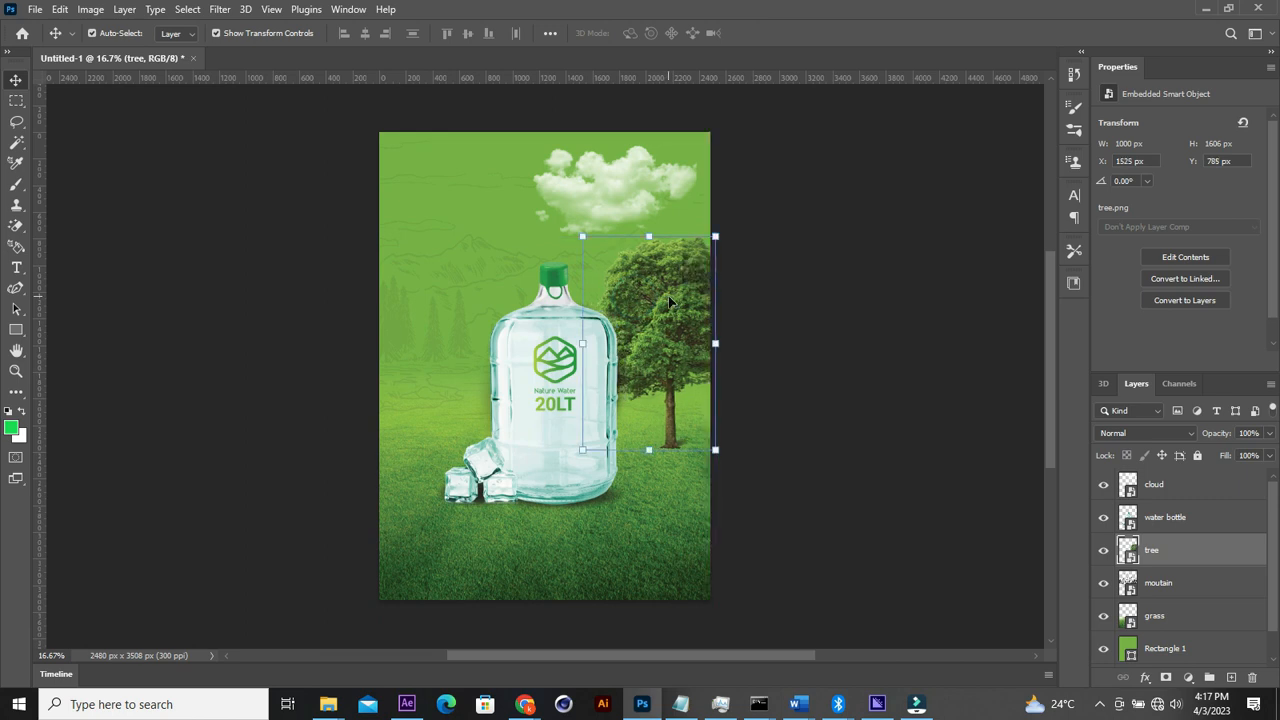
{"action": "left_click_drag", "start_coordinate": [620, 203], "coordinate": [618, 207]}
{"action": "left_click", "coordinate": [806, 240]}
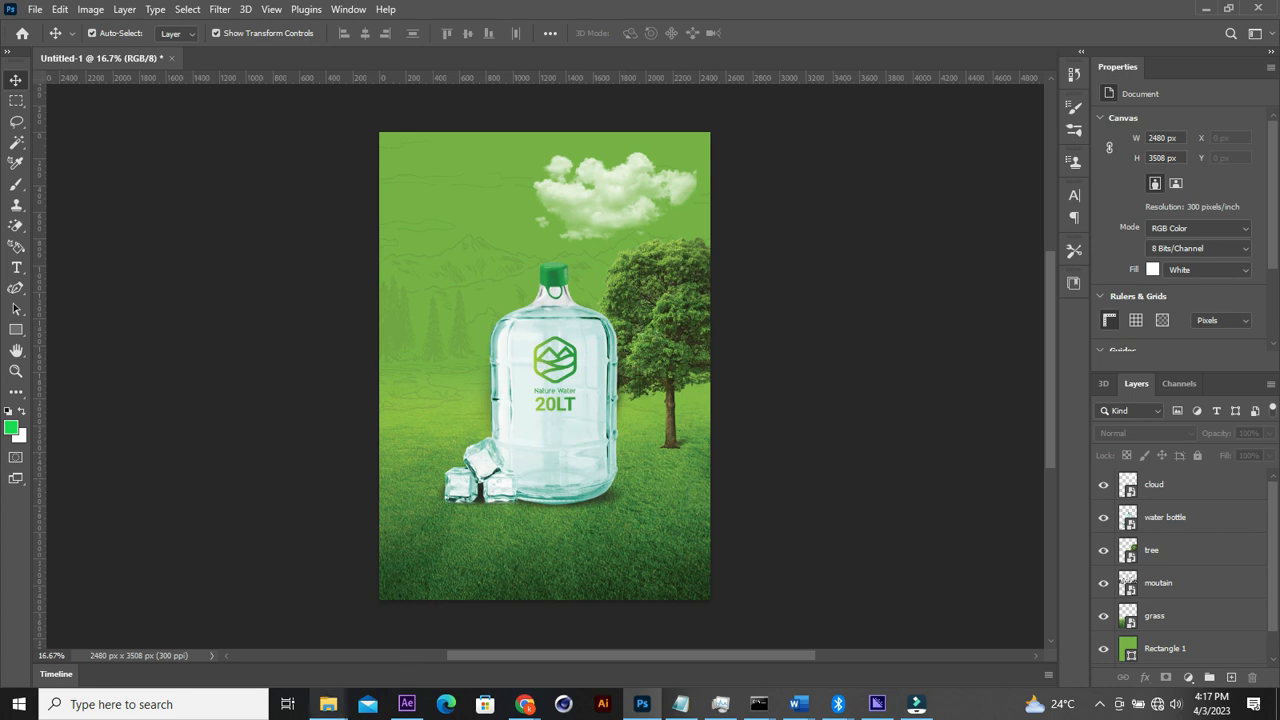
Step: Place the water drops image from the template folder, scaled to about 930 by 1306 px at about X 77 px, Y 95 px
{"action": "mouse_move", "coordinate": [328, 700]}
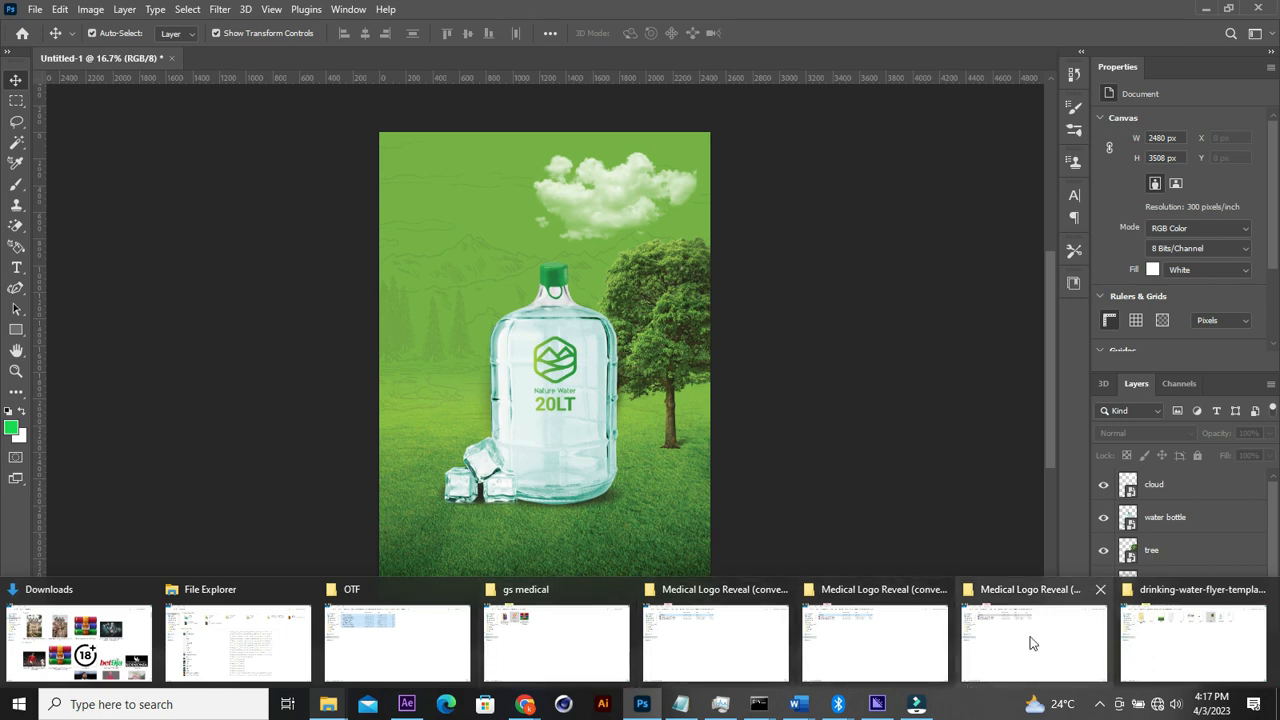
{"action": "left_click", "coordinate": [1168, 635]}
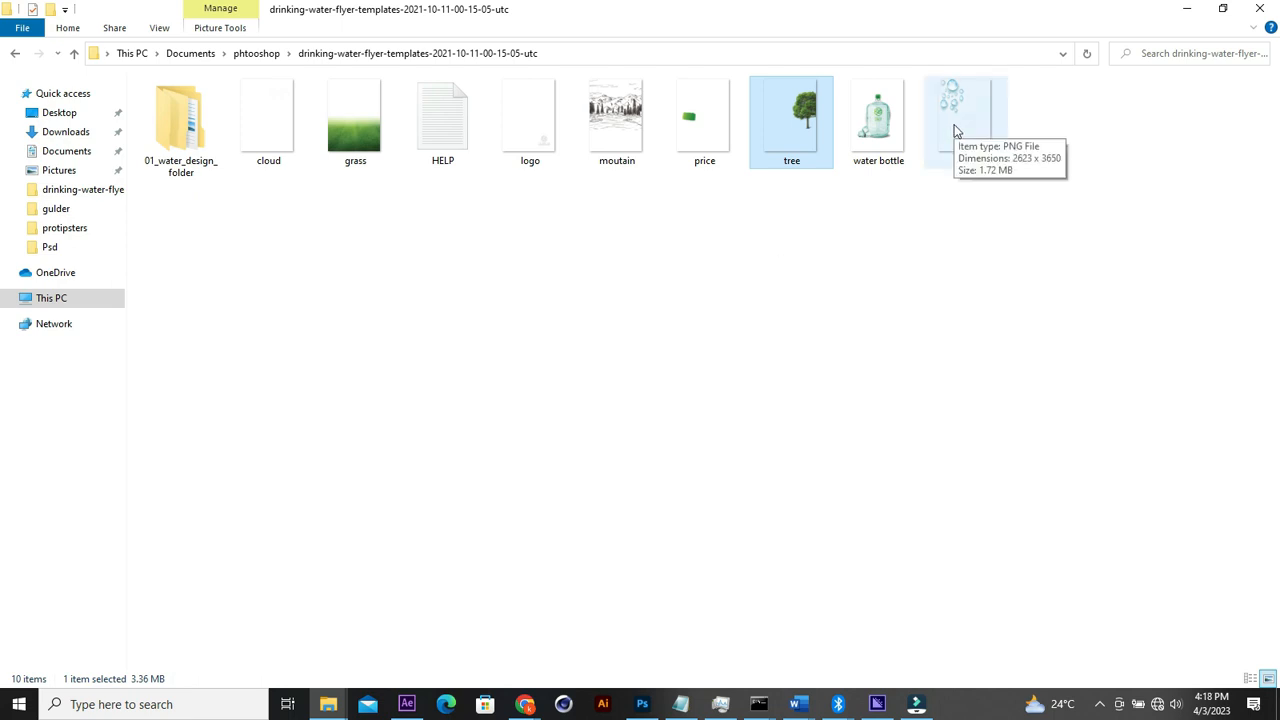
{"action": "left_click_drag", "start_coordinate": [954, 126], "coordinate": [474, 260]}
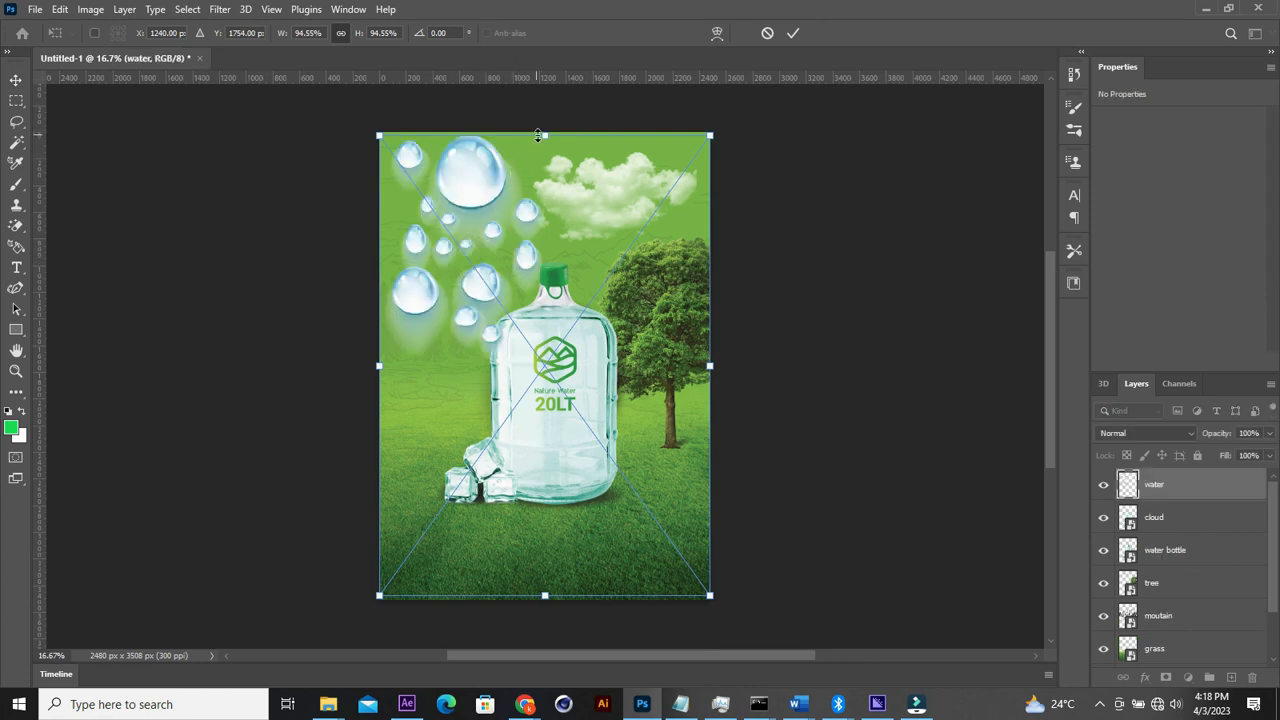
{"action": "left_click_drag", "start_coordinate": [538, 135], "coordinate": [470, 170]}
{"action": "key", "text": "Return"}
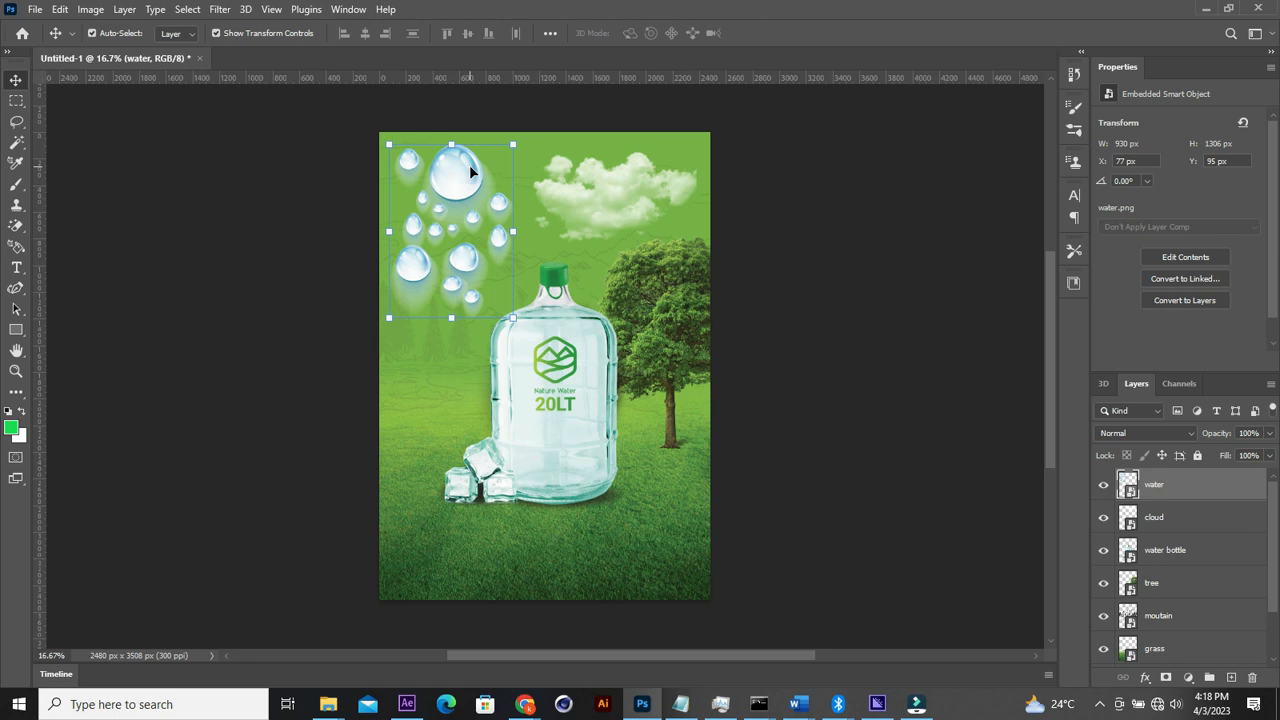
Step: Add a text layer reading AQUA on the grass beside the bottle
{"action": "left_click", "coordinate": [17, 269]}
{"action": "left_click", "coordinate": [426, 366]}
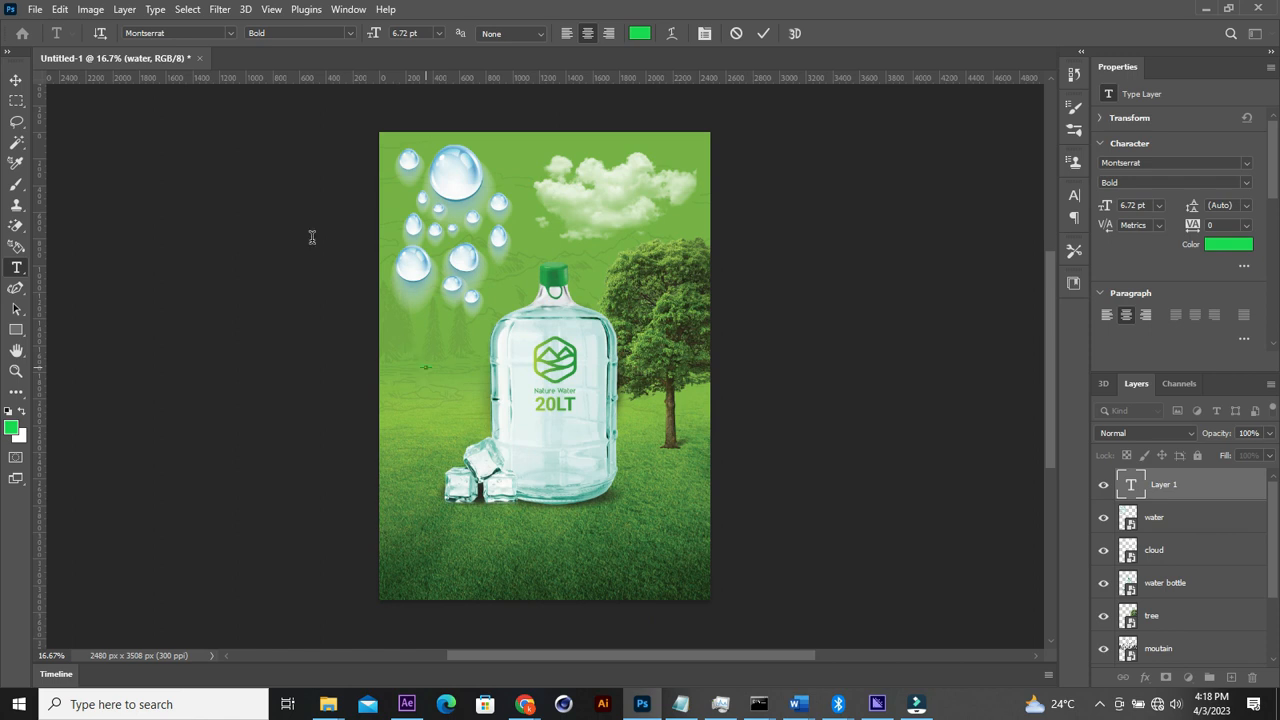
{"action": "type", "text": "AQUA"}
{"action": "left_click", "coordinate": [16, 80]}
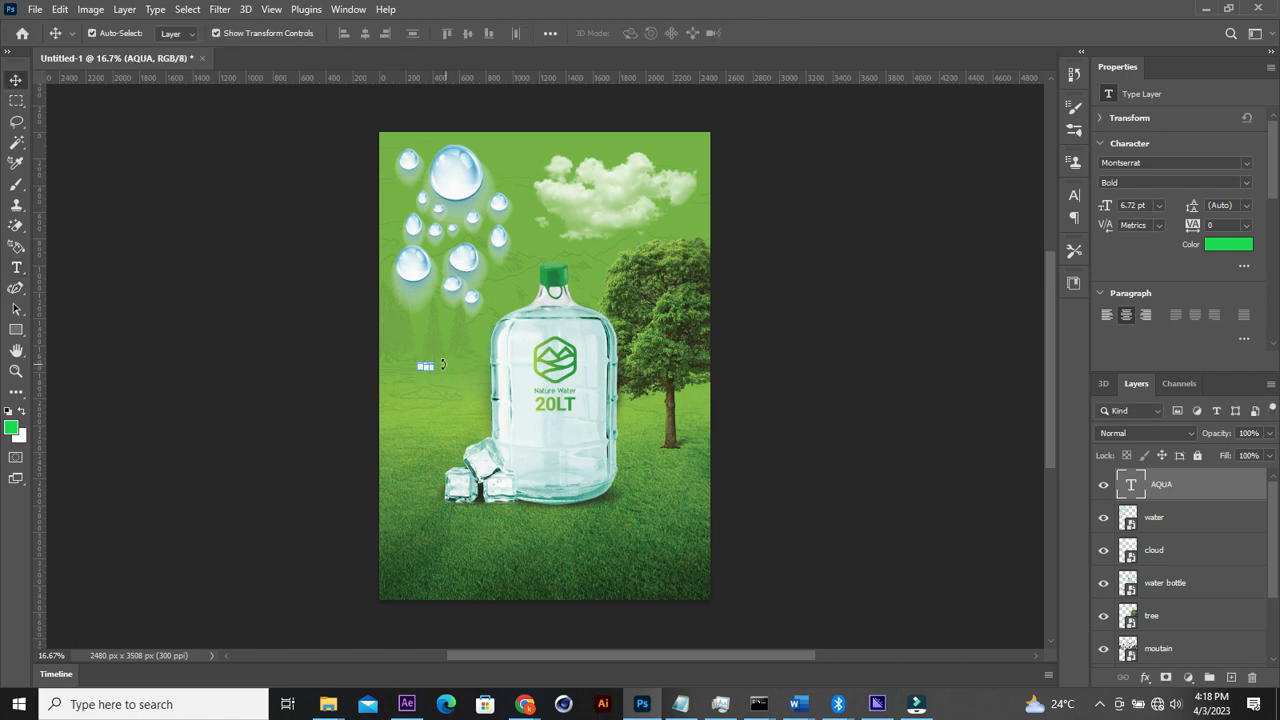
Step: Enlarge the AQUA text to about 77.62 pt and position it over the water drops beside the cloud
{"action": "key", "text": "ctrl+t"}
{"action": "left_click_drag", "start_coordinate": [432, 362], "coordinate": [595, 305]}
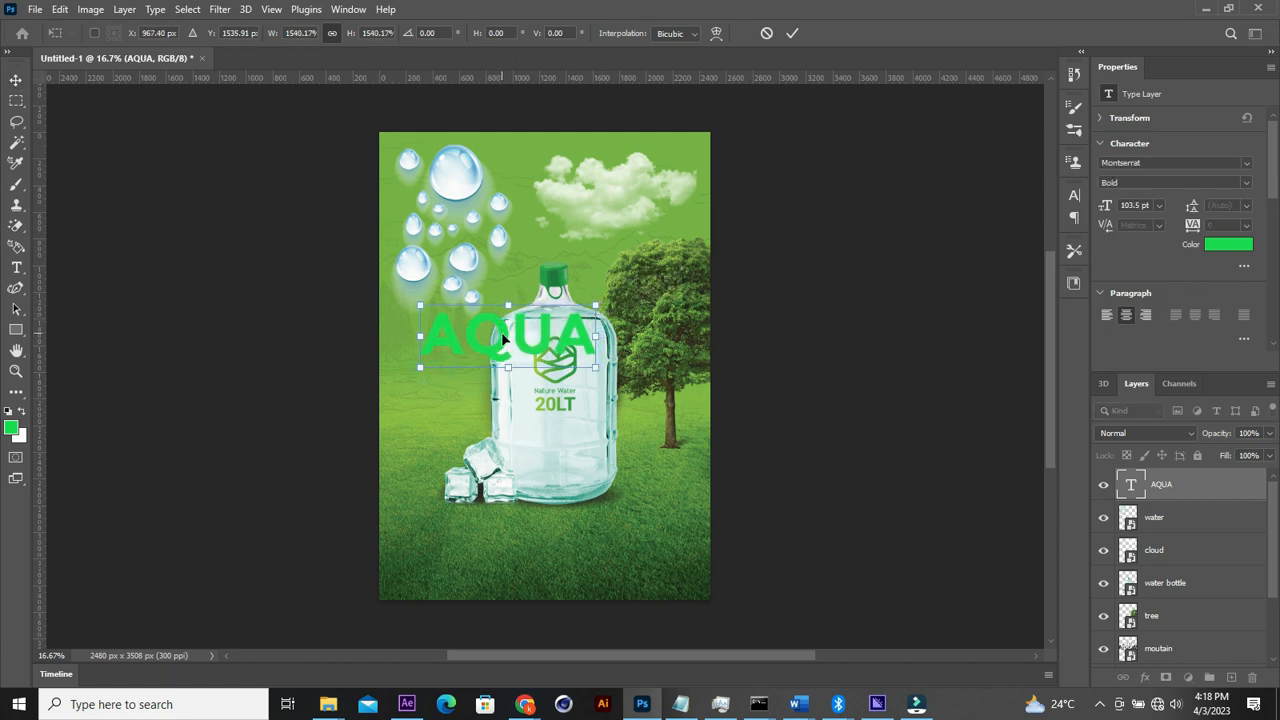
{"action": "left_click_drag", "start_coordinate": [505, 341], "coordinate": [493, 203]}
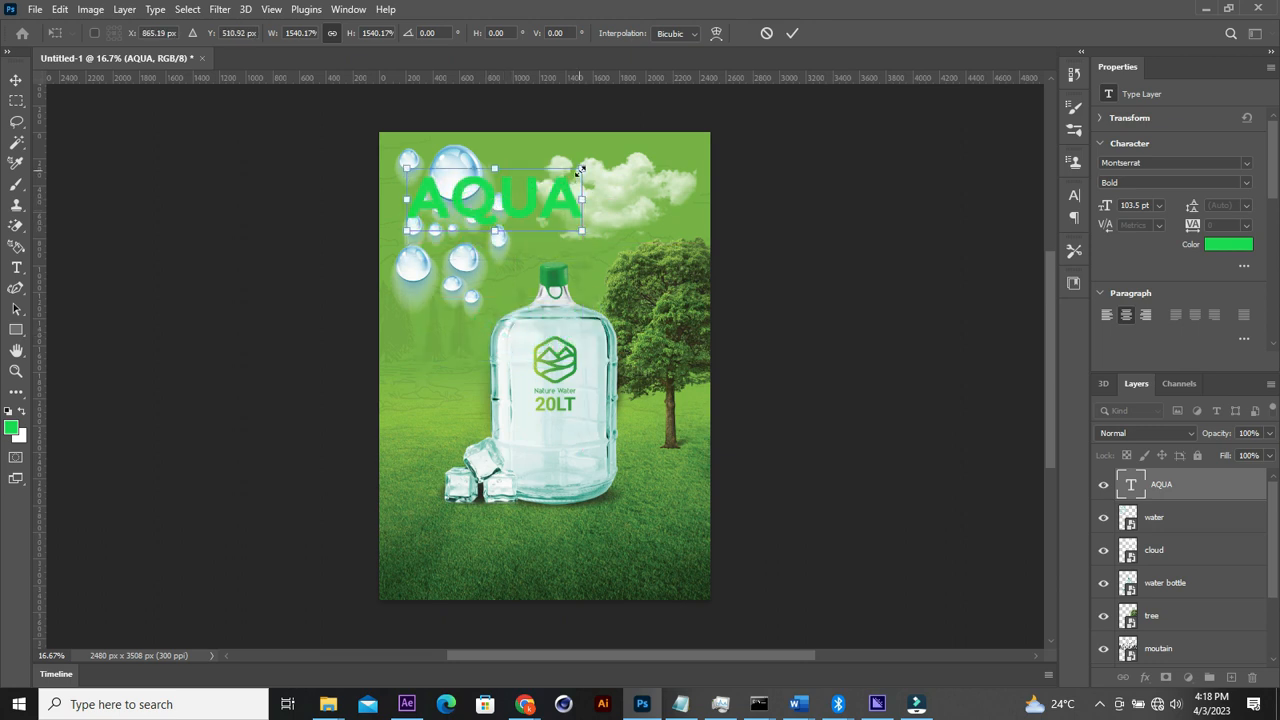
{"action": "left_click_drag", "start_coordinate": [580, 170], "coordinate": [538, 185]}
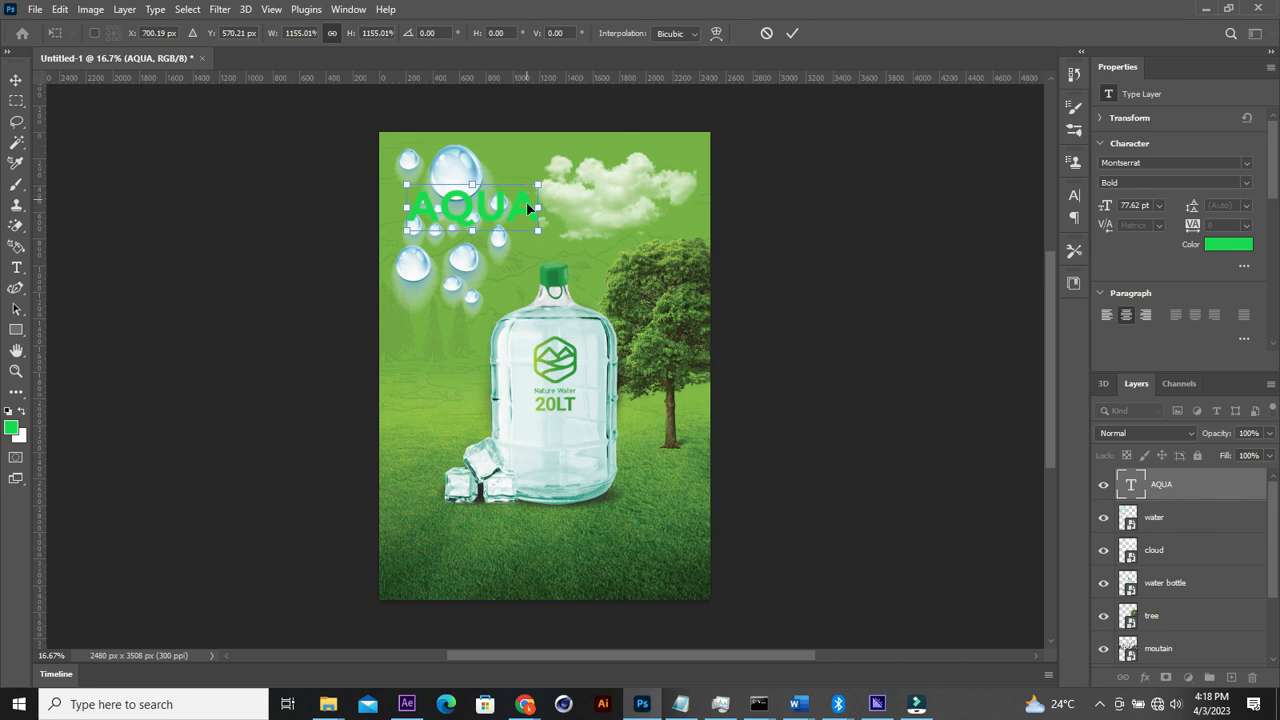
{"action": "key", "text": "Return"}
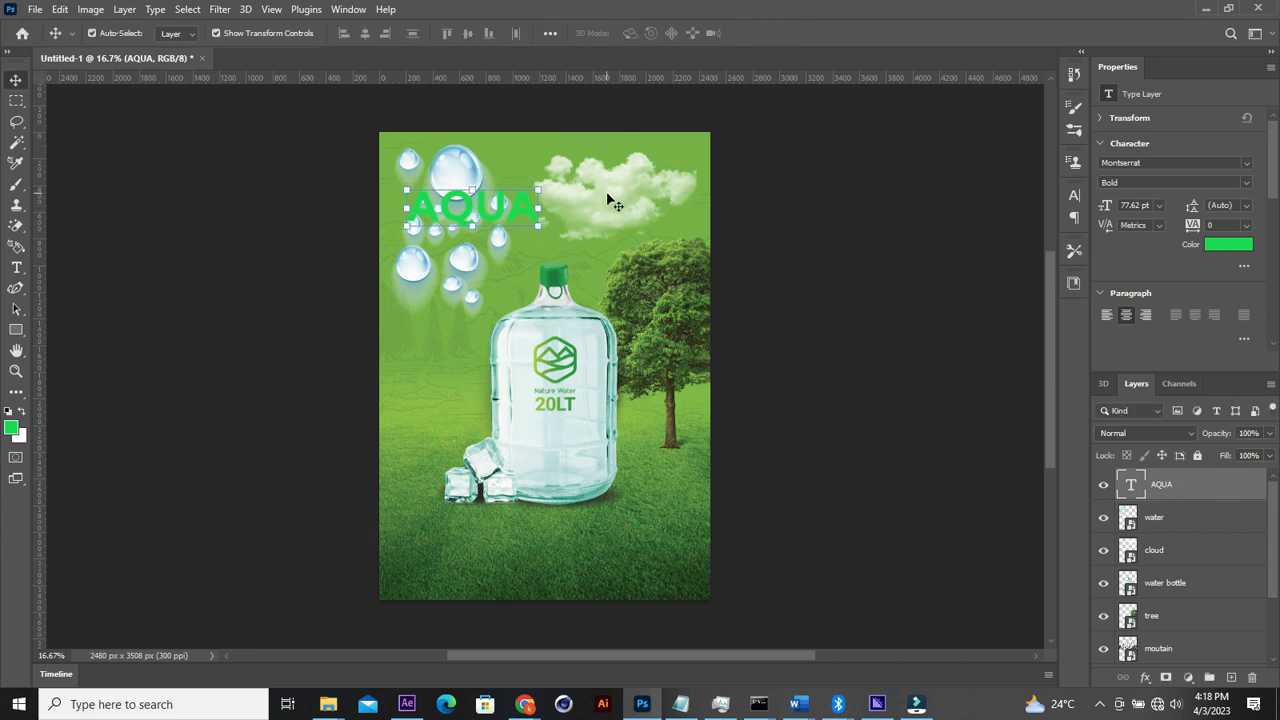
Step: Move the cloud layer beneath the tree layer and position the cloud behind the treetop at about X 1240 px, Y 553 px
{"action": "left_click", "coordinate": [614, 194]}
{"action": "left_click_drag", "start_coordinate": [602, 193], "coordinate": [628, 201]}
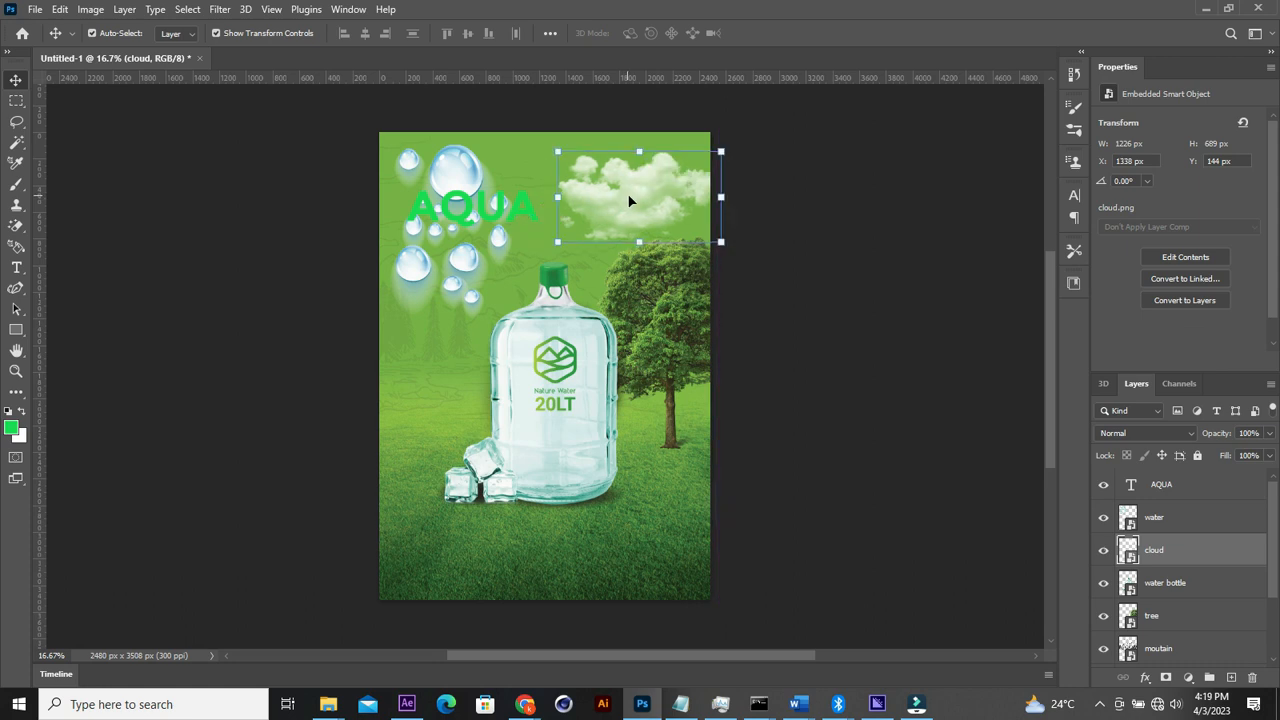
{"action": "left_click_drag", "start_coordinate": [1163, 550], "coordinate": [1163, 628]}
{"action": "left_click_drag", "start_coordinate": [658, 186], "coordinate": [660, 224]}
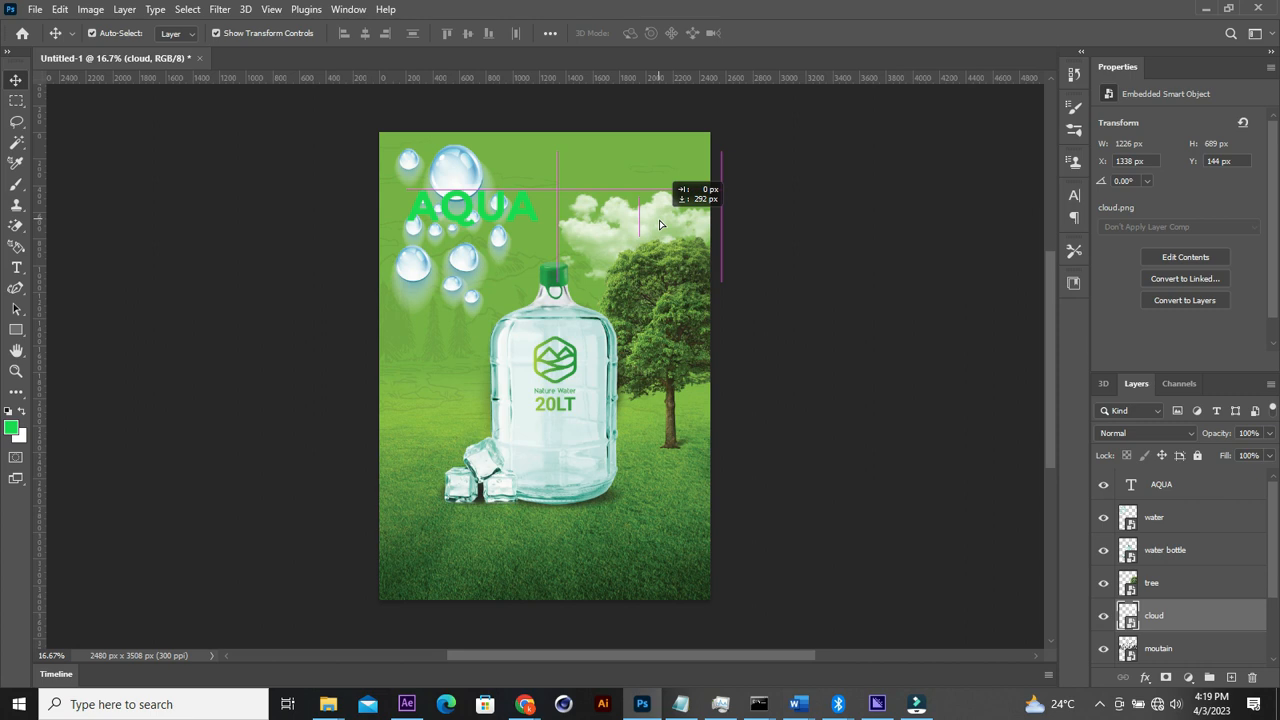
{"action": "left_click_drag", "start_coordinate": [660, 224], "coordinate": [645, 237]}
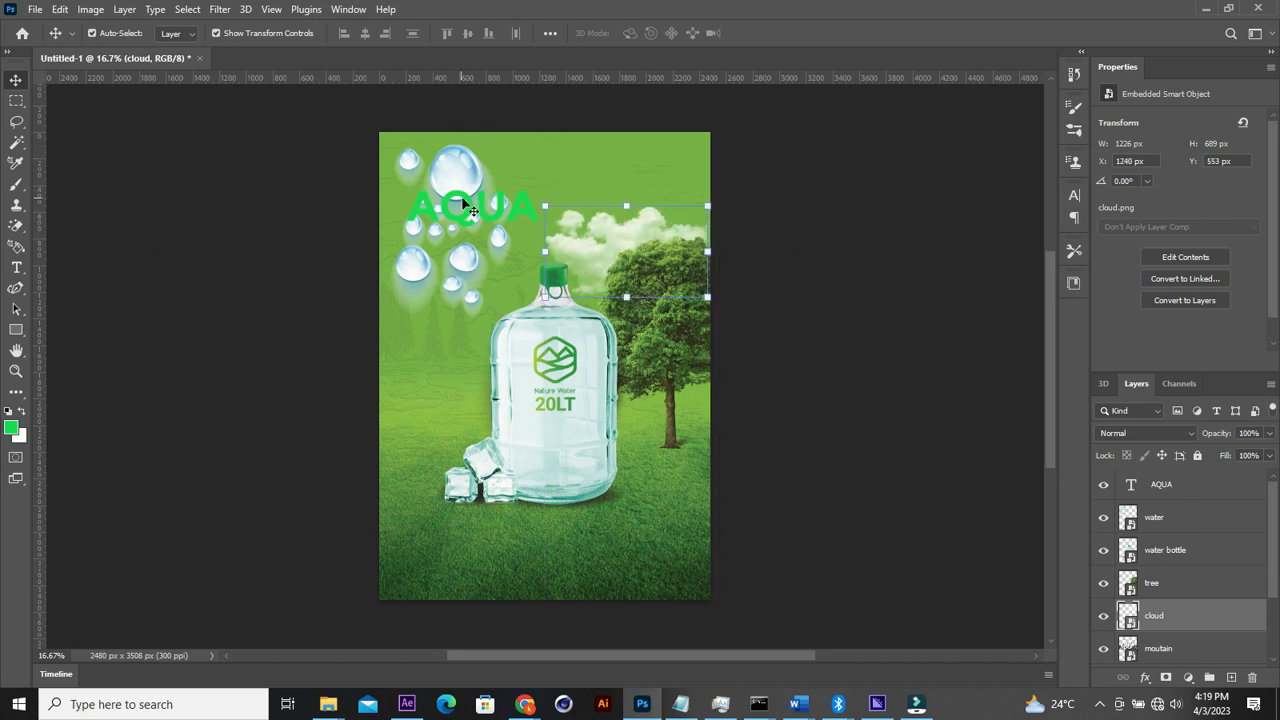
Step: Move the AQUA text slightly up and set its color to white (ffffff)
{"action": "left_click", "coordinate": [471, 205]}
{"action": "left_click_drag", "start_coordinate": [447, 207], "coordinate": [443, 186]}
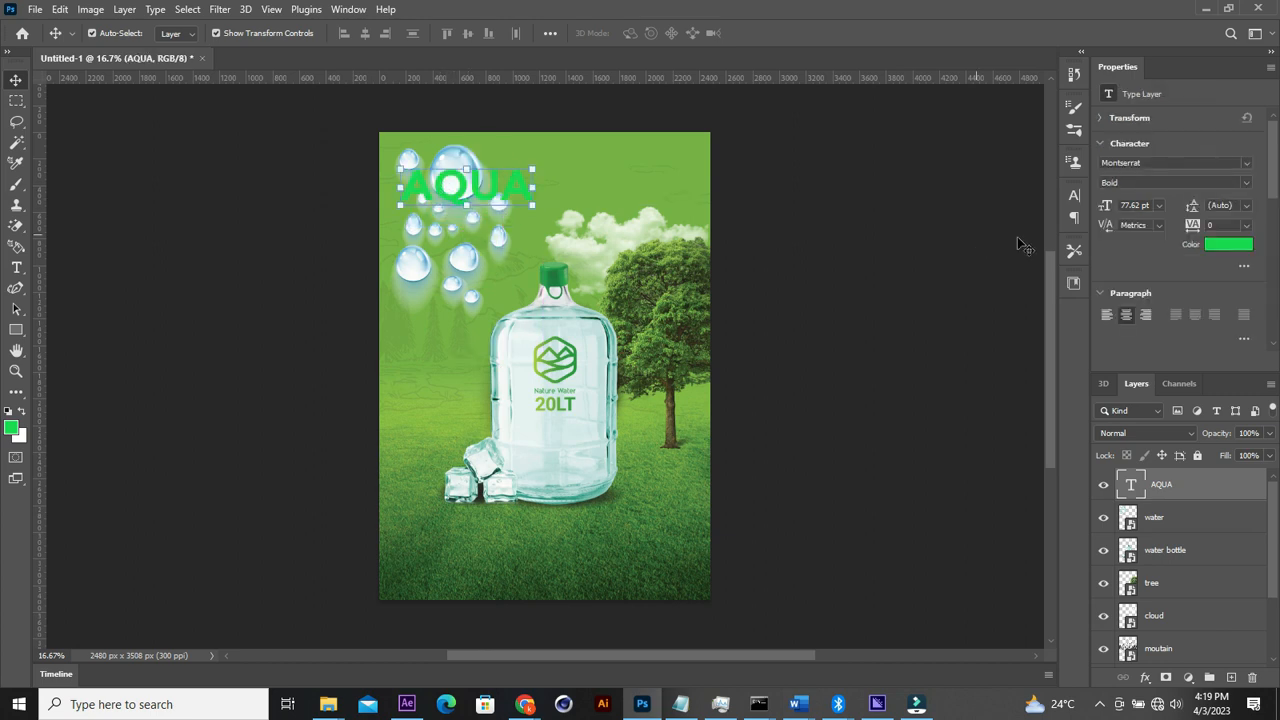
{"action": "left_click", "coordinate": [1231, 248]}
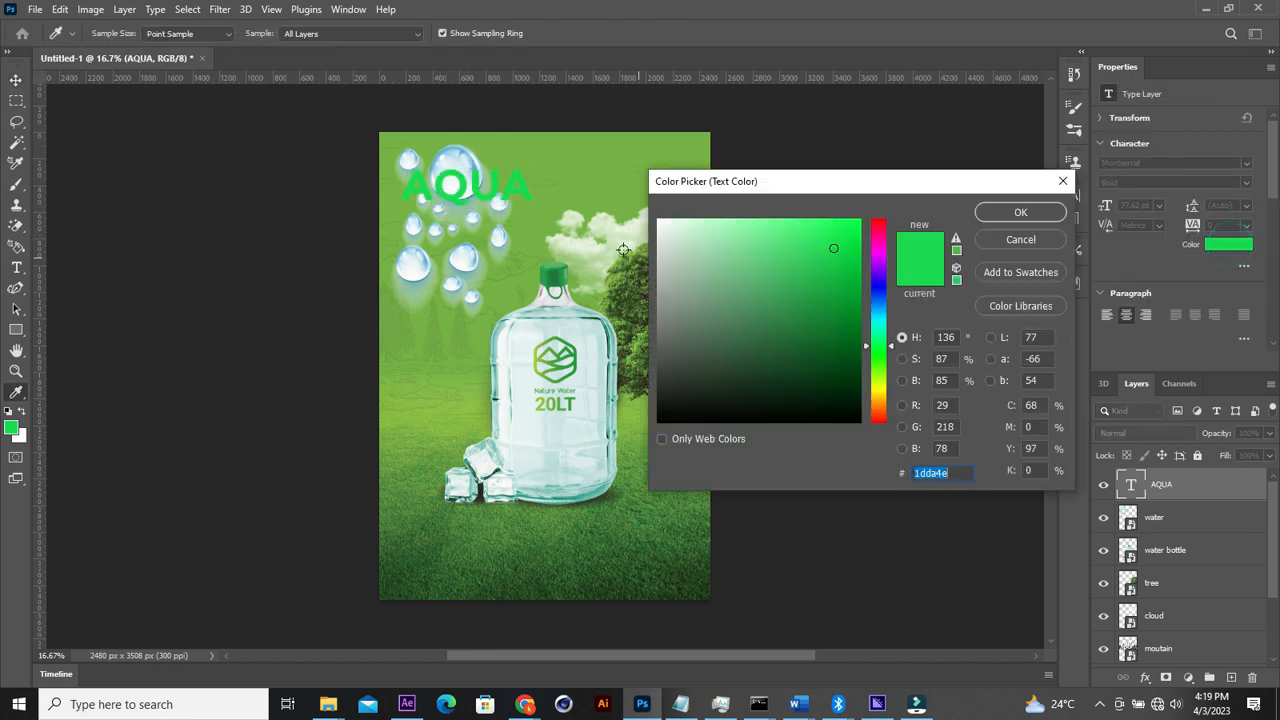
{"action": "left_click", "coordinate": [670, 252]}
{"action": "left_click_drag", "start_coordinate": [670, 252], "coordinate": [657, 219]}
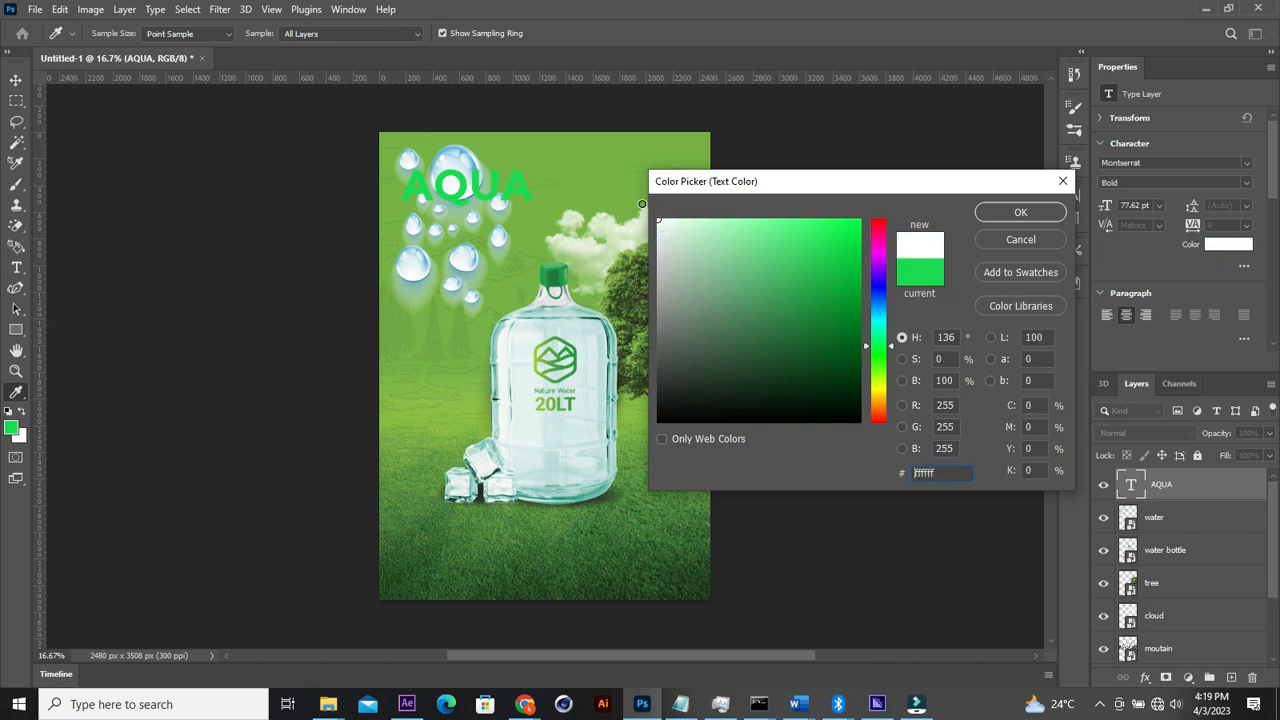
{"action": "left_click", "coordinate": [1010, 214]}
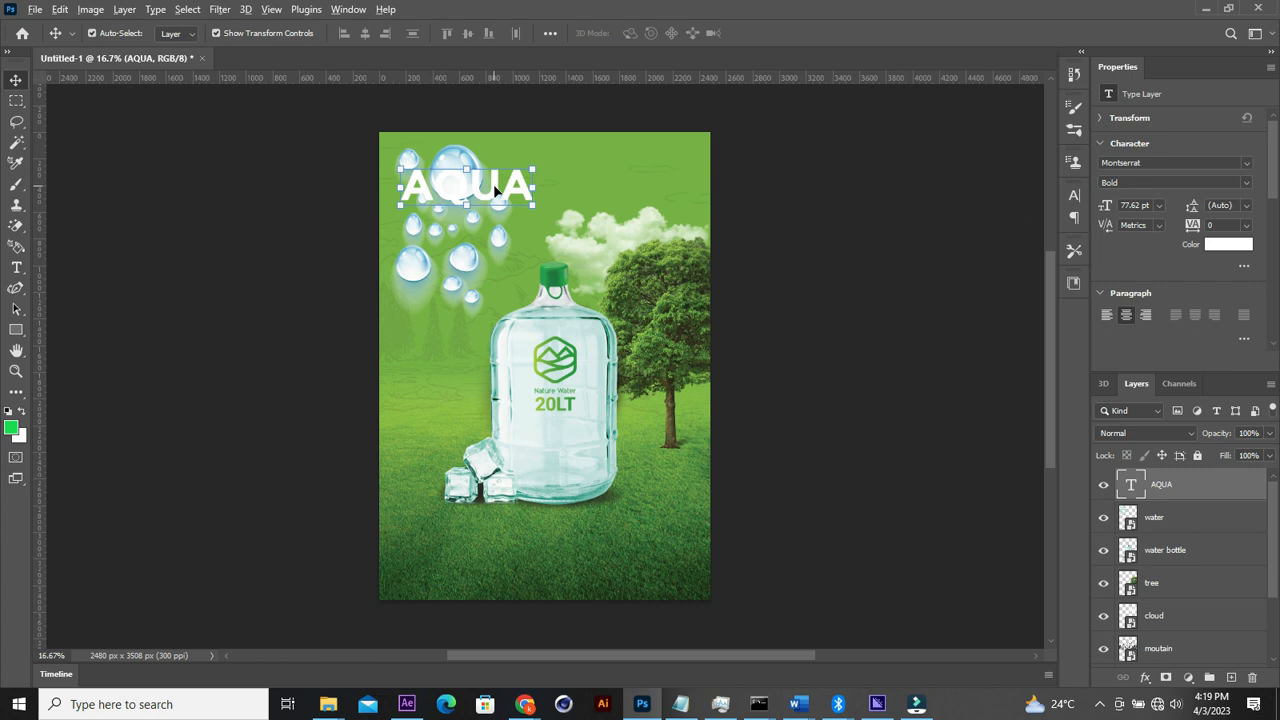
Step: Duplicate the AQUA text directly below the original and change the copy's wording to NATURE
{"action": "left_click_drag", "start_coordinate": [495, 185], "coordinate": [496, 240]}
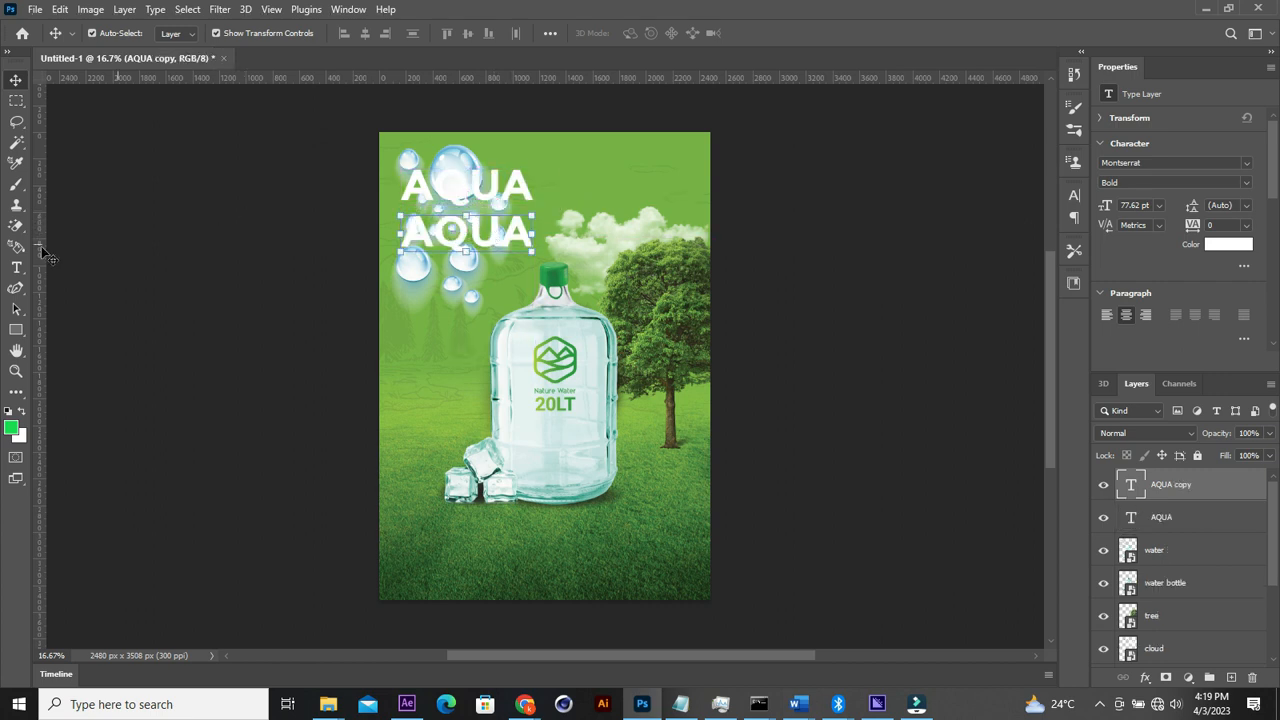
{"action": "left_click", "coordinate": [17, 269]}
{"action": "left_click", "coordinate": [504, 241]}
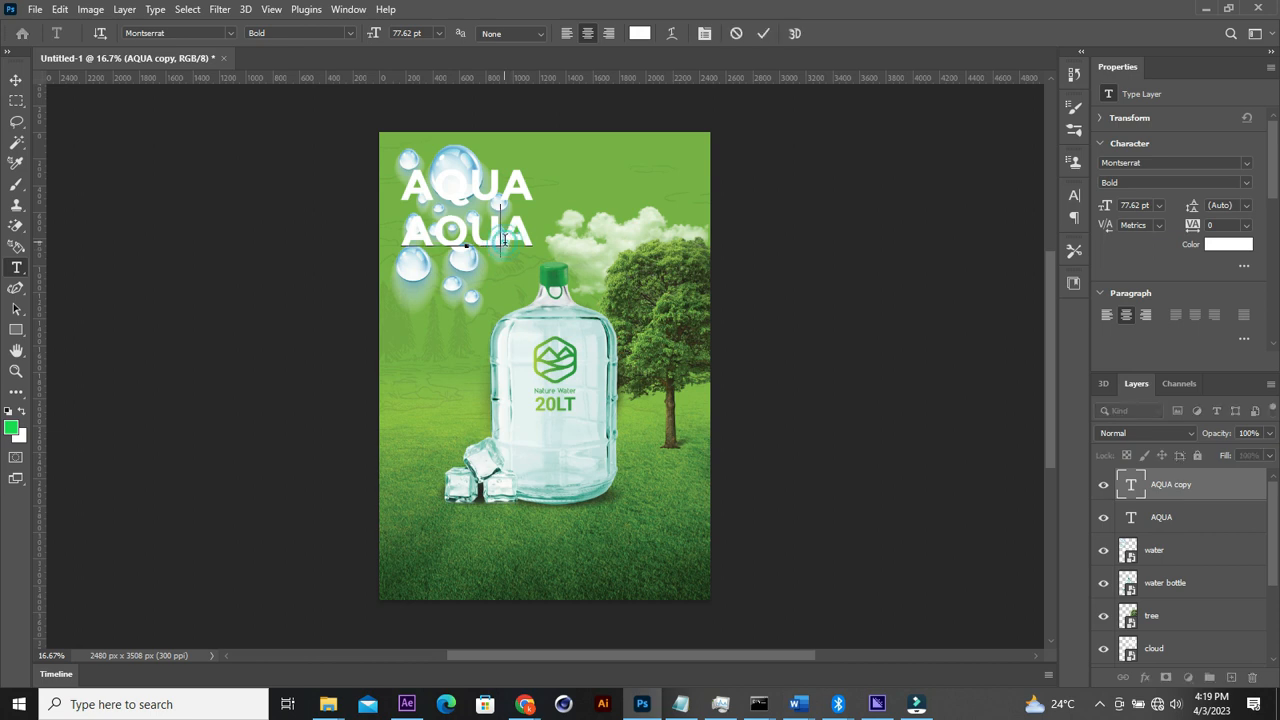
{"action": "double_click", "coordinate": [504, 241]}
{"action": "type", "text": "N"}
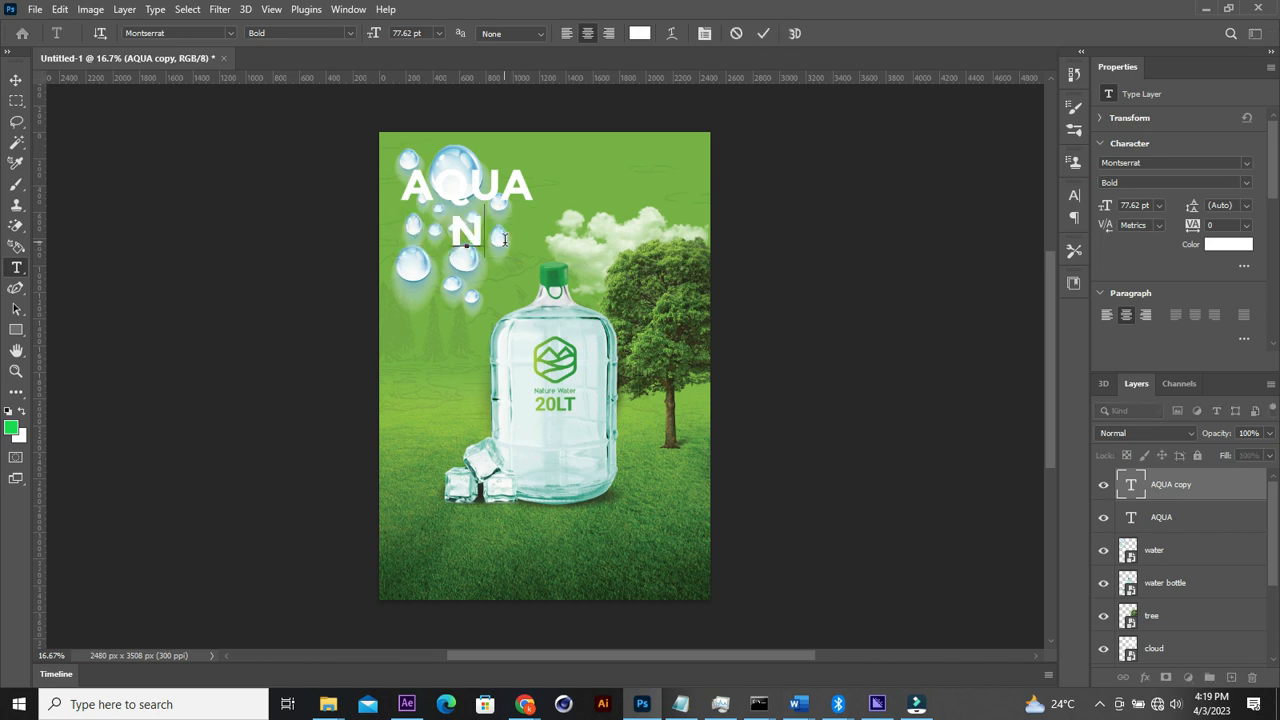
{"action": "type", "text": "ATURE"}
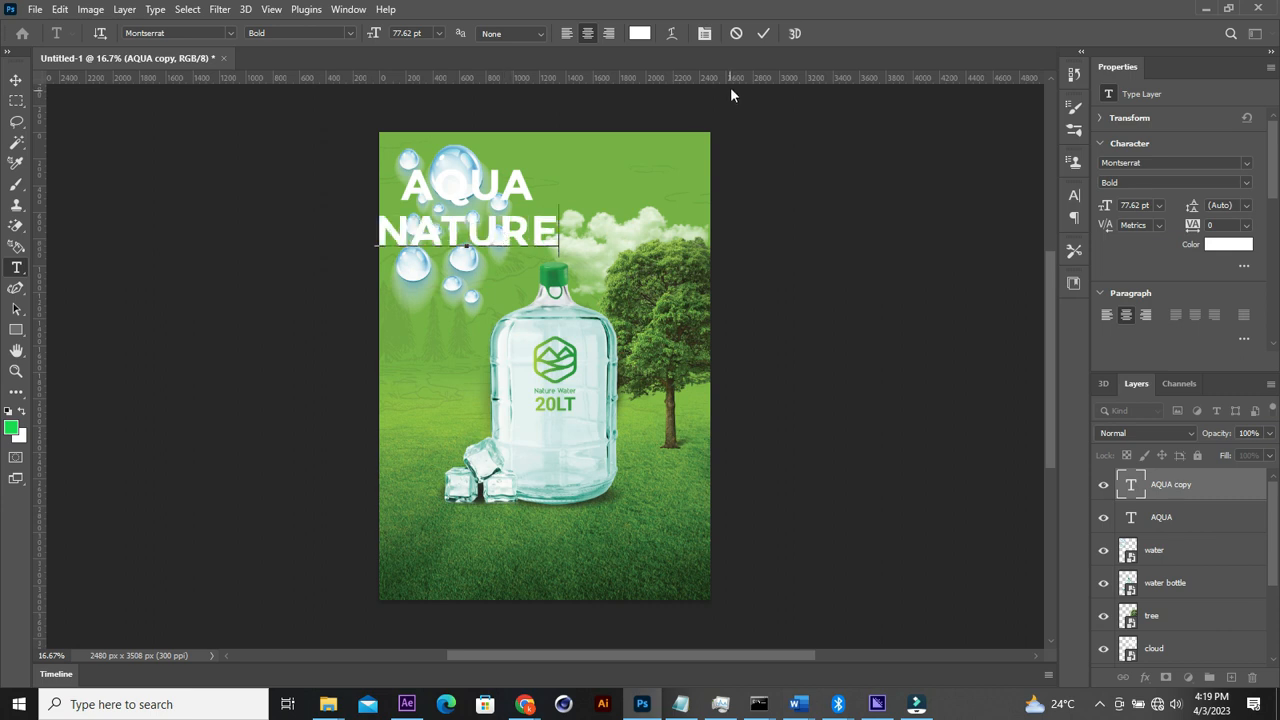
{"action": "left_click", "coordinate": [763, 33]}
Step: Move NATURE closer beneath AQUA, duplicate it below and change the copy's wording to WATER
{"action": "left_click", "coordinate": [16, 80]}
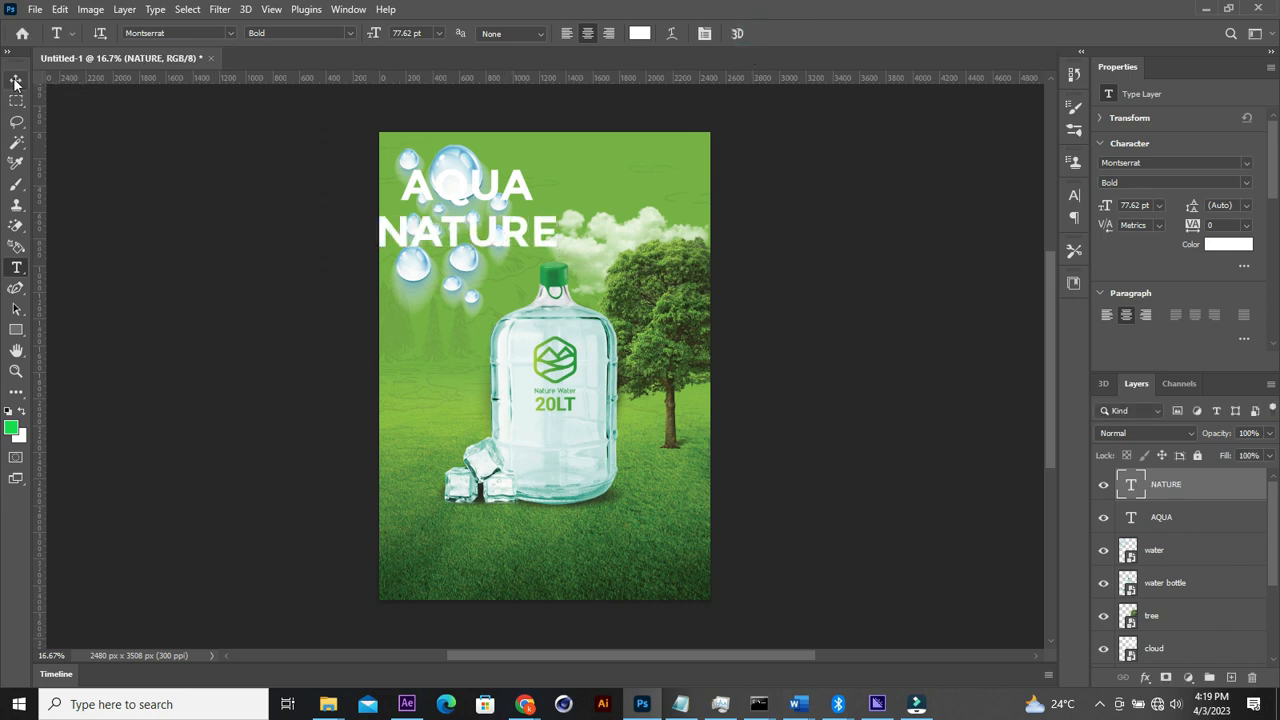
{"action": "left_click_drag", "start_coordinate": [517, 237], "coordinate": [540, 280]}
{"action": "left_click", "coordinate": [16, 267]}
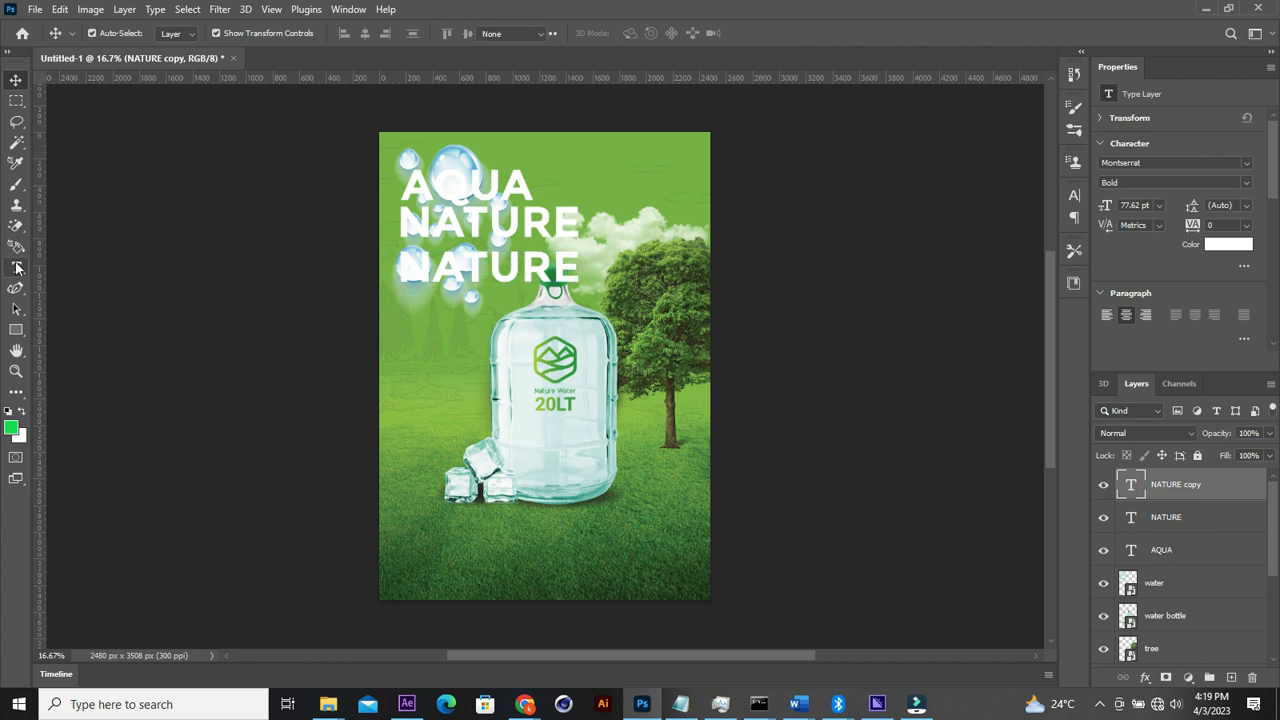
{"action": "double_click", "coordinate": [481, 258]}
{"action": "left_click", "coordinate": [481, 265]}
{"action": "key", "text": "ctrl+a"}
{"action": "type", "text": "WATER"}
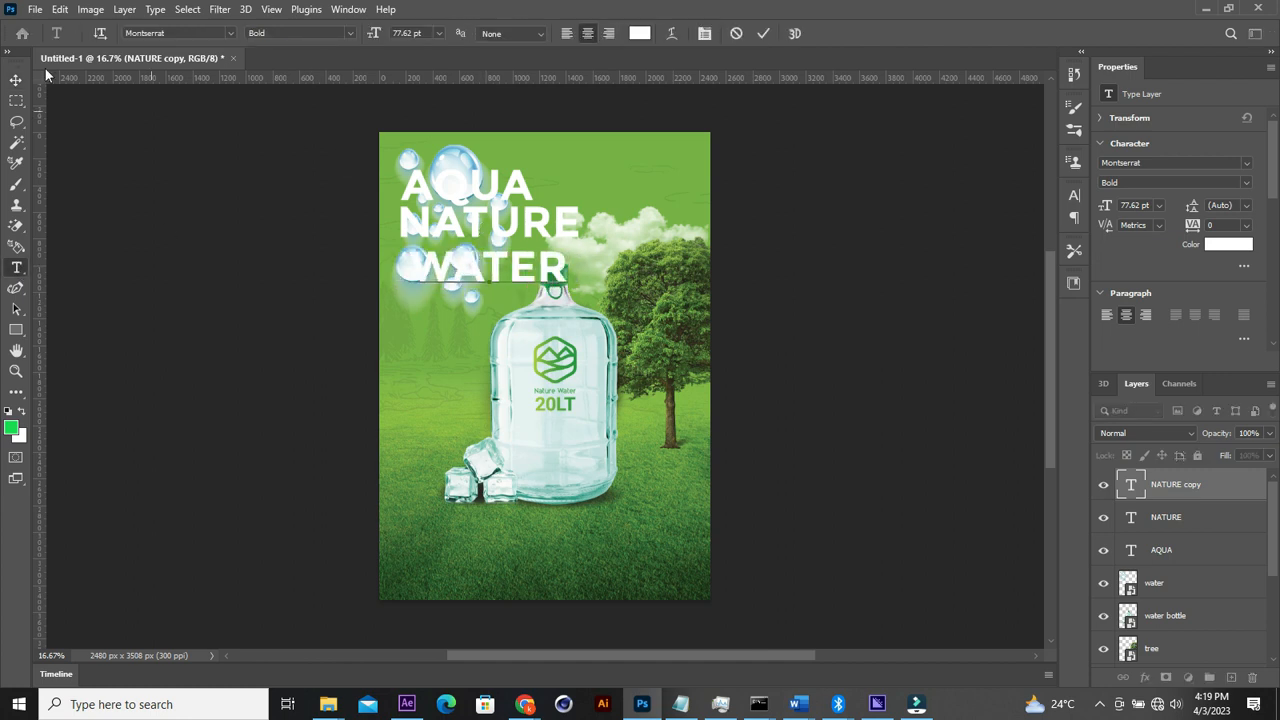
{"action": "left_click", "coordinate": [16, 79]}
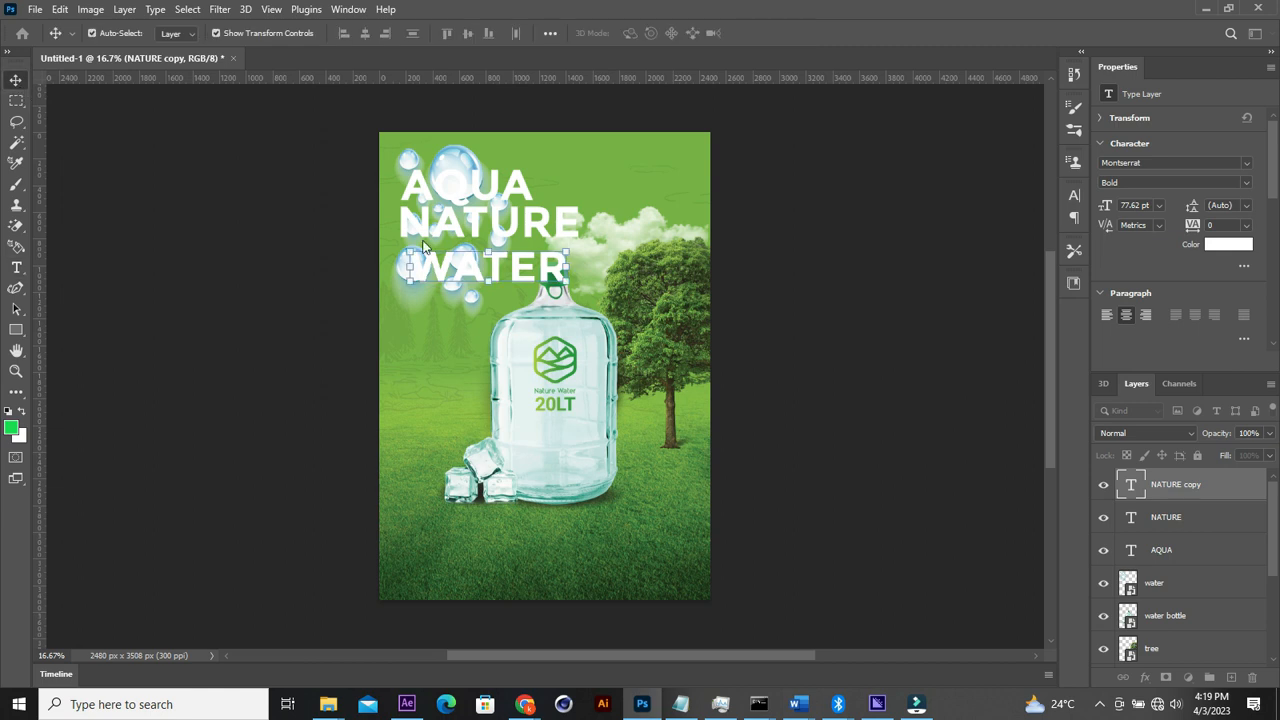
Step: Scale the AQUA, NATURE and WATER text layers together to about 81% and align their left edges
{"action": "left_click", "coordinate": [560, 225], "text": "shift"}
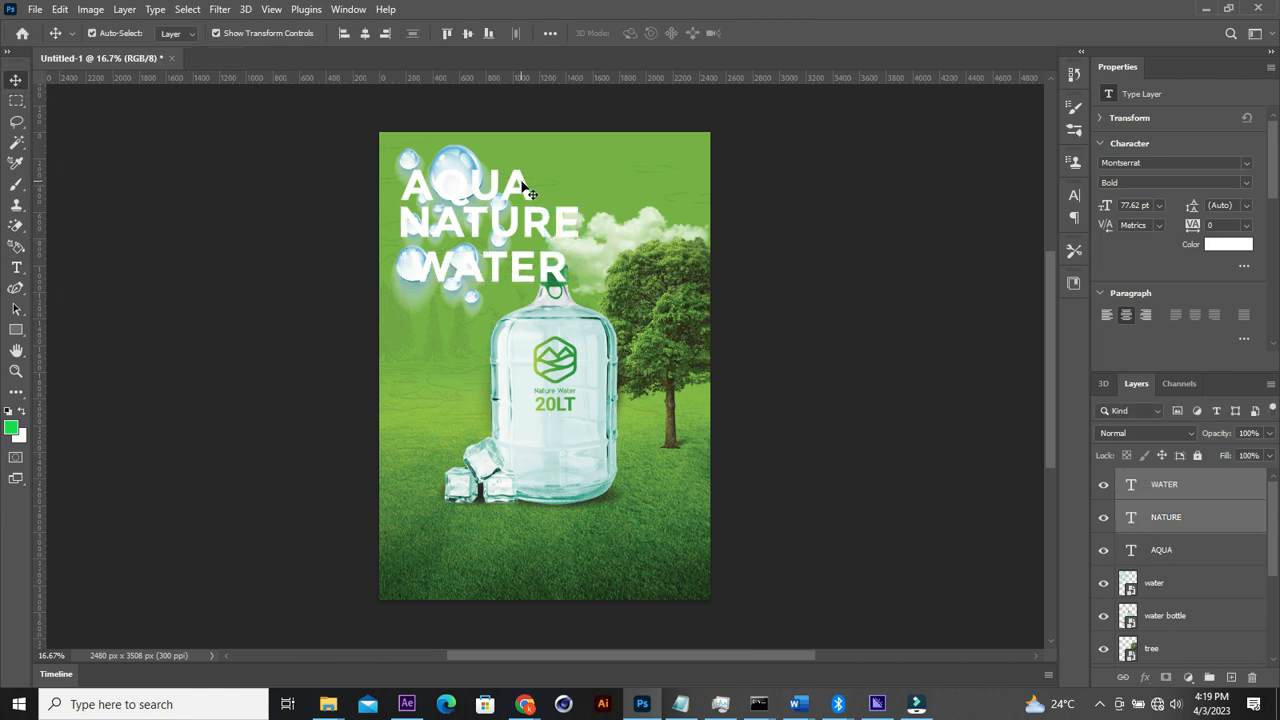
{"action": "left_click", "coordinate": [530, 192], "text": "shift"}
{"action": "key", "text": "ctrl+t"}
{"action": "left_click_drag", "start_coordinate": [582, 224], "coordinate": [513, 218]}
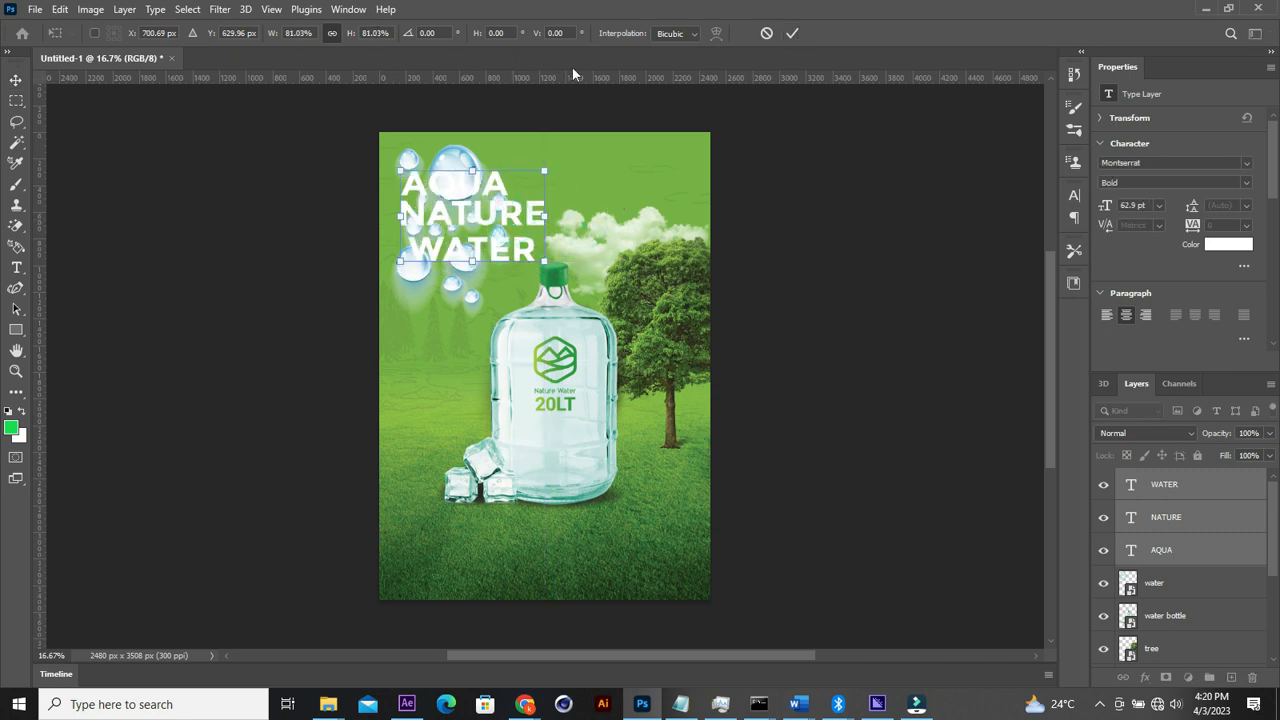
{"action": "left_click", "coordinate": [791, 34]}
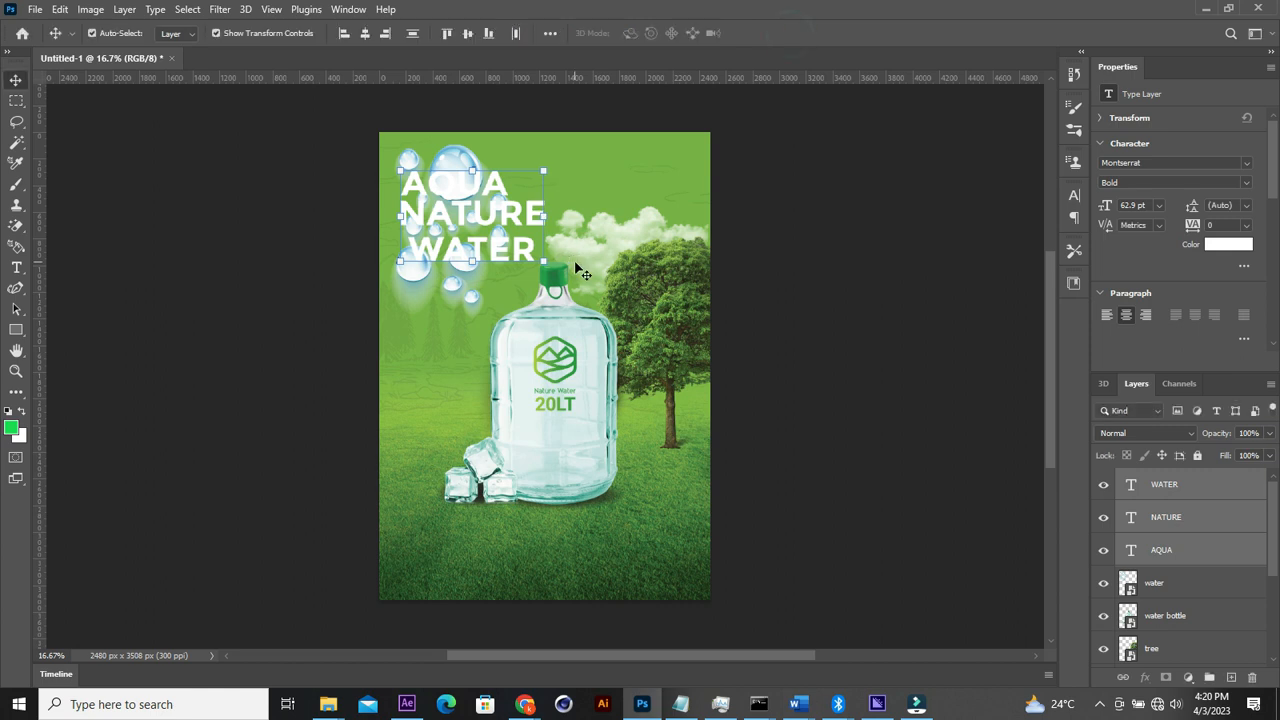
{"action": "left_click", "coordinate": [345, 34]}
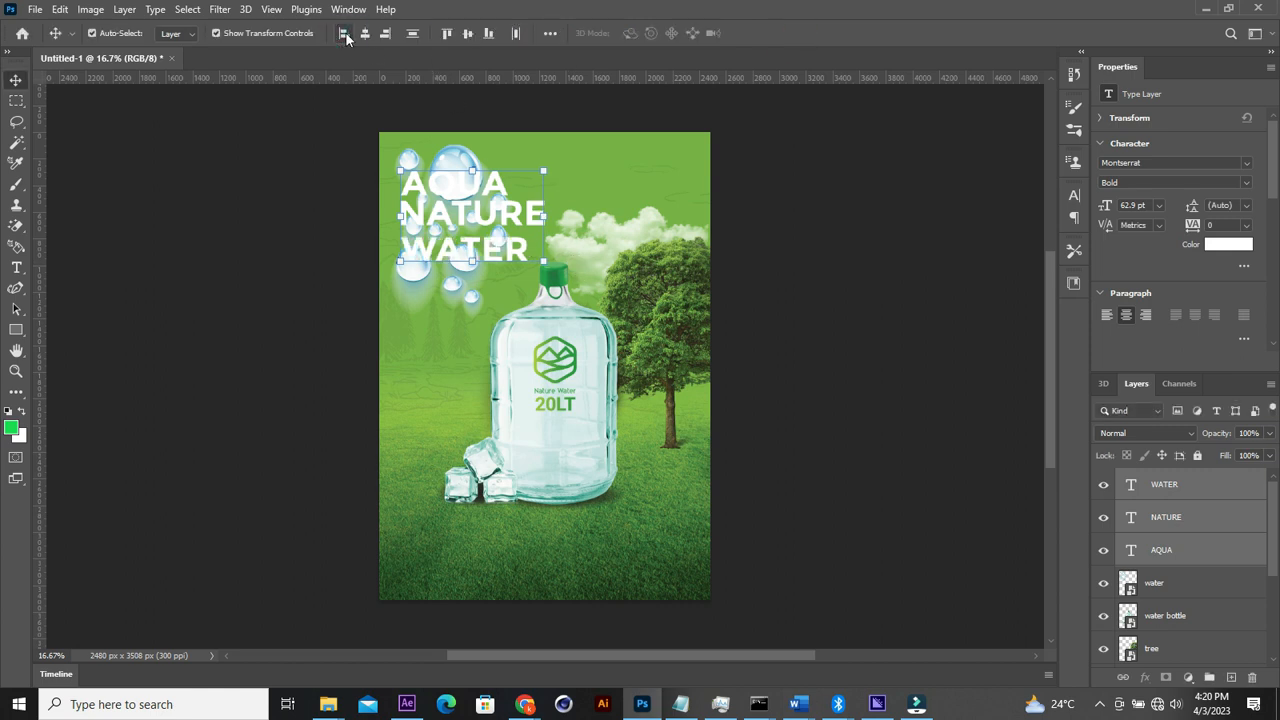
Step: Move the WATER text slightly down, away from the NATURE line
{"action": "left_click", "coordinate": [750, 276]}
{"action": "left_click", "coordinate": [750, 276]}
{"action": "left_click", "coordinate": [500, 252]}
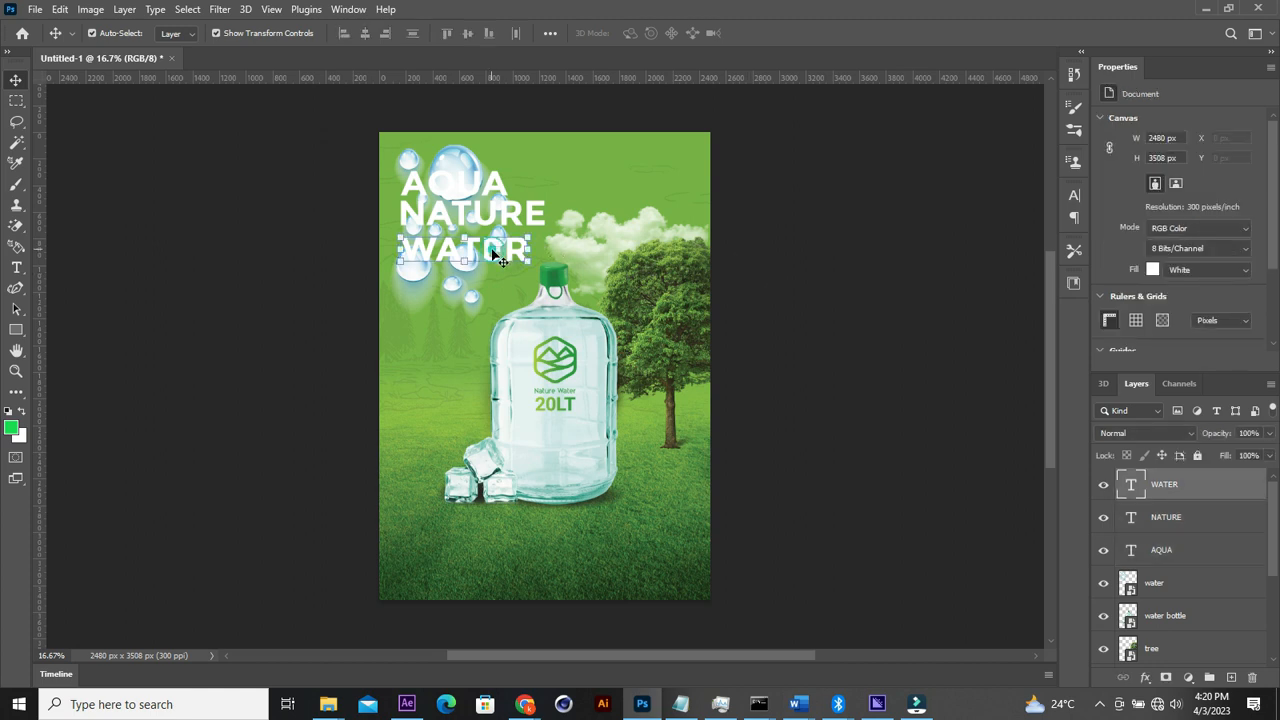
{"action": "left_click_drag", "start_coordinate": [492, 254], "coordinate": [494, 258]}
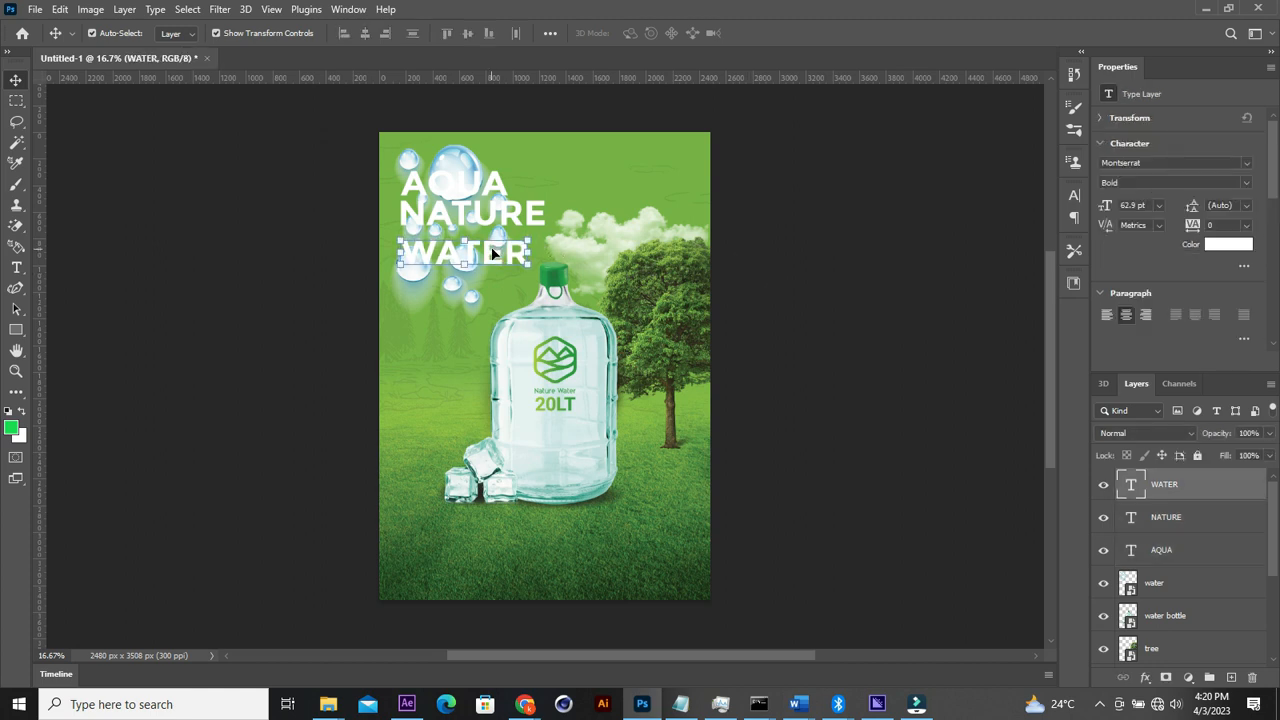
Step: Move the NATURE text slightly down to even out the spacing between the three headline lines
{"action": "left_click_drag", "start_coordinate": [503, 211], "coordinate": [507, 214]}
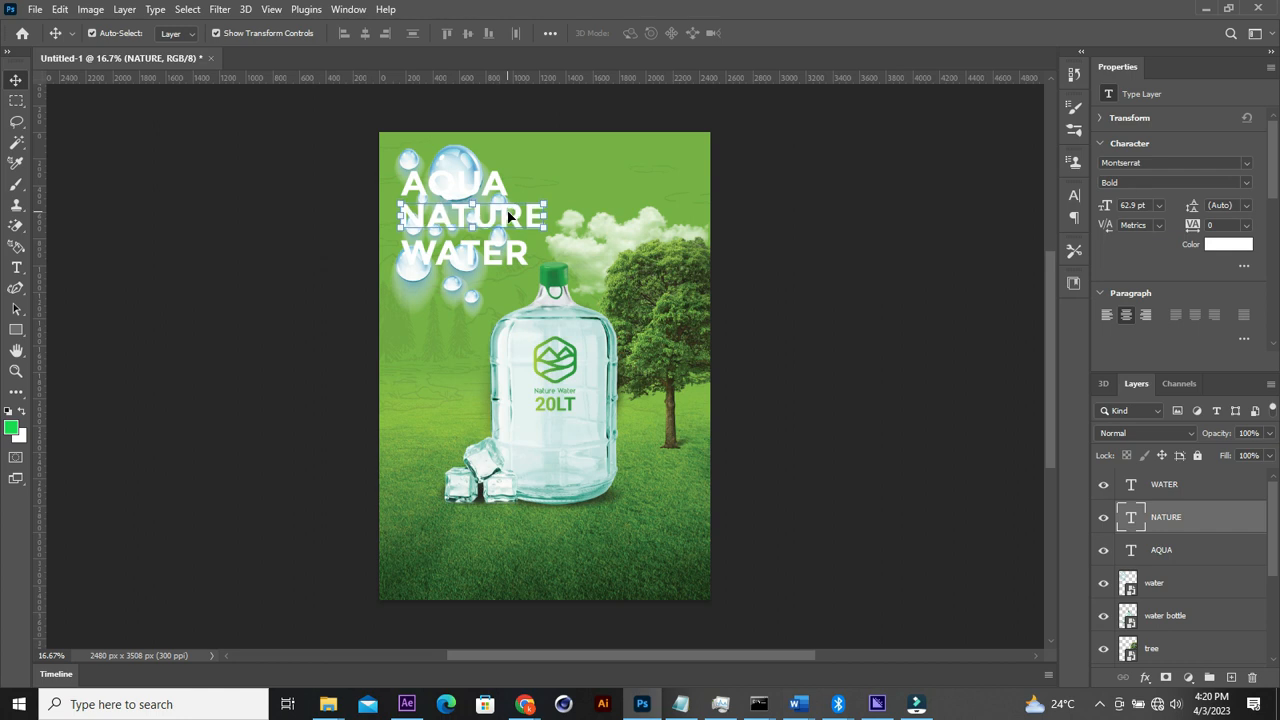
Step: Move the water layer above the three headline text layers and set its blend mode to Darken
{"action": "left_click", "coordinate": [1160, 588]}
{"action": "left_click_drag", "start_coordinate": [1160, 588], "coordinate": [1156, 478]}
{"action": "left_click", "coordinate": [1155, 438]}
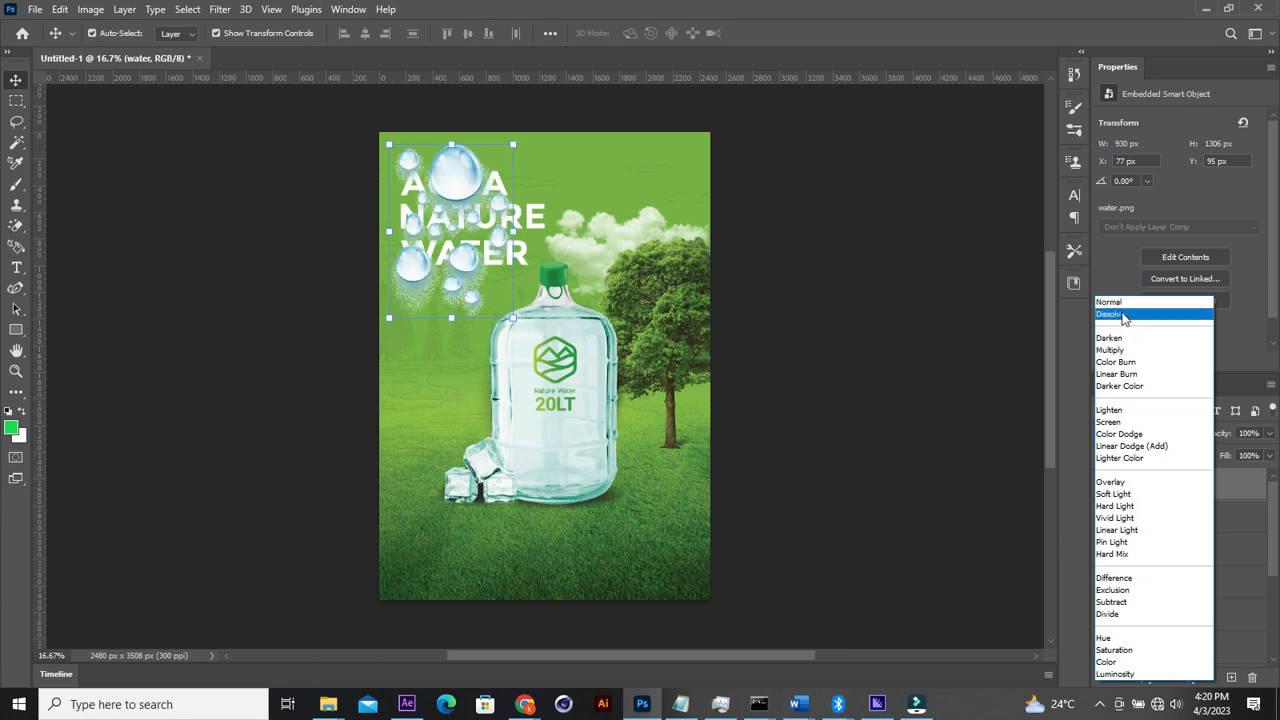
{"action": "left_click", "coordinate": [1112, 338]}
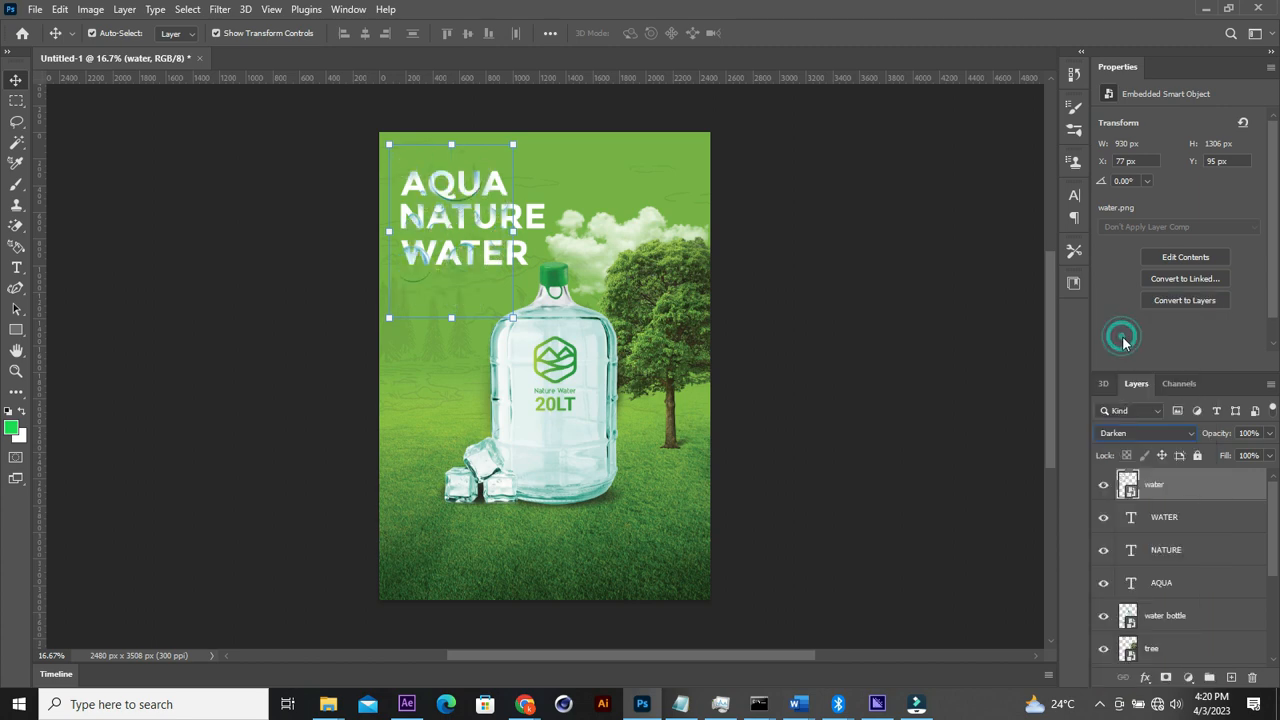
Step: Apply a Drop Shadow layer style to the water droplets layer
{"action": "right_click", "coordinate": [1200, 488]}
{"action": "left_click", "coordinate": [1032, 9]}
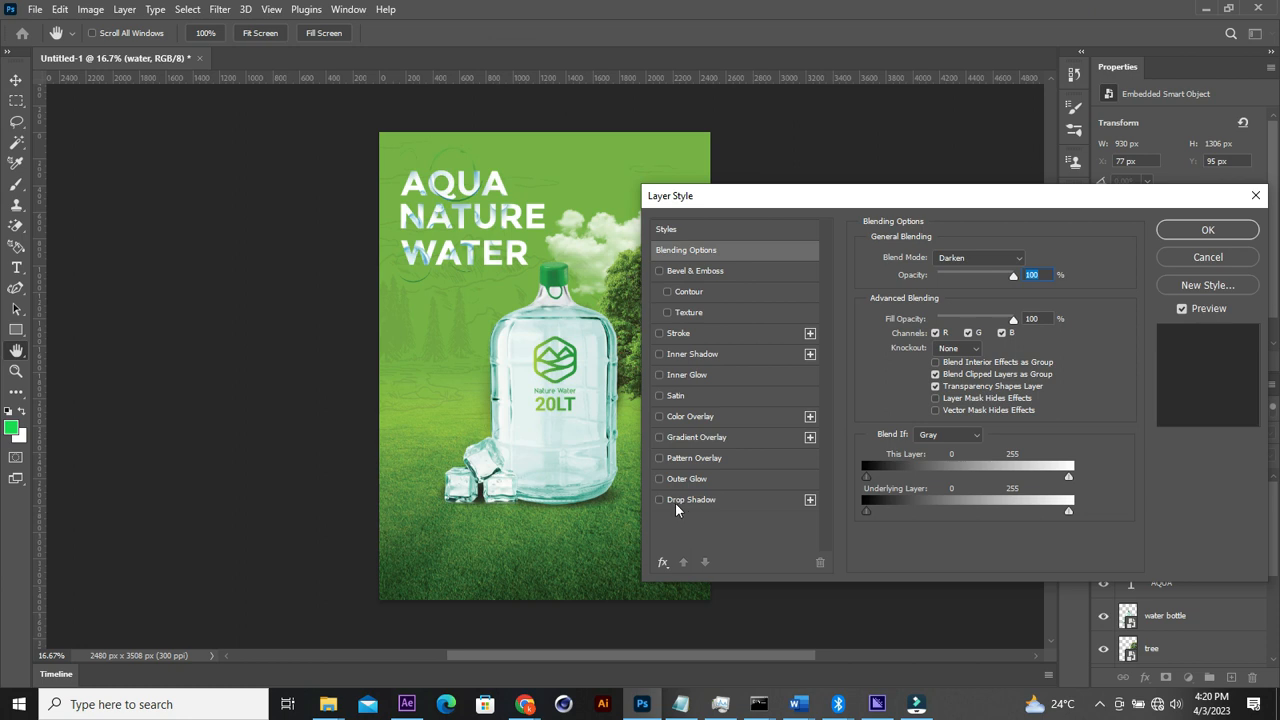
{"action": "left_click", "coordinate": [660, 500]}
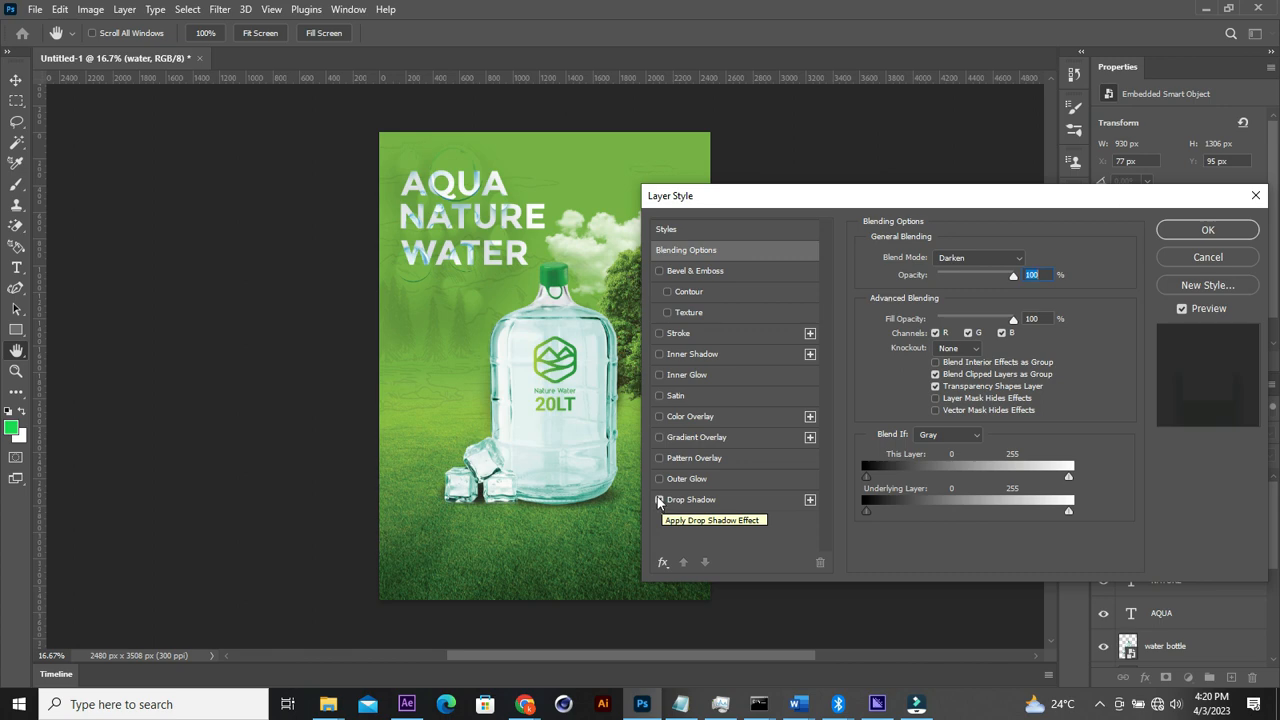
{"action": "left_click", "coordinate": [659, 500]}
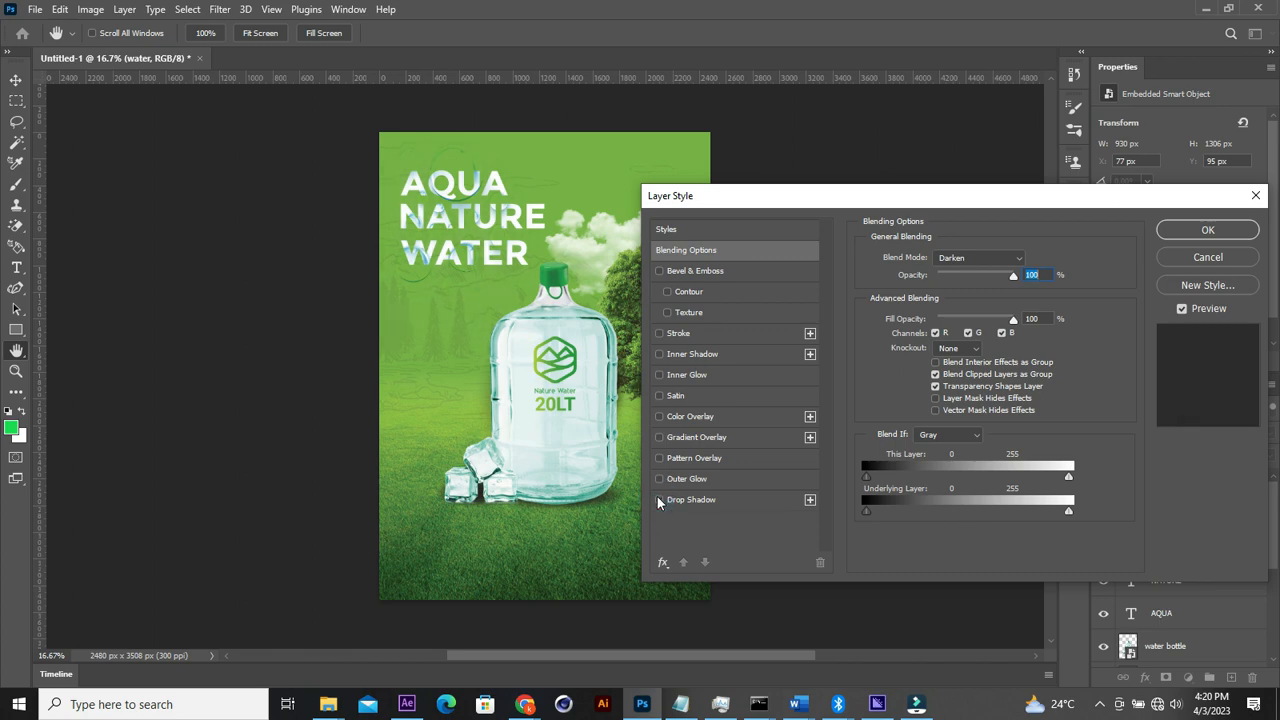
{"action": "left_click", "coordinate": [659, 500]}
{"action": "left_click", "coordinate": [659, 500]}
{"action": "left_click", "coordinate": [659, 500]}
{"action": "left_click", "coordinate": [1196, 231]}
{"action": "left_click", "coordinate": [806, 320]}
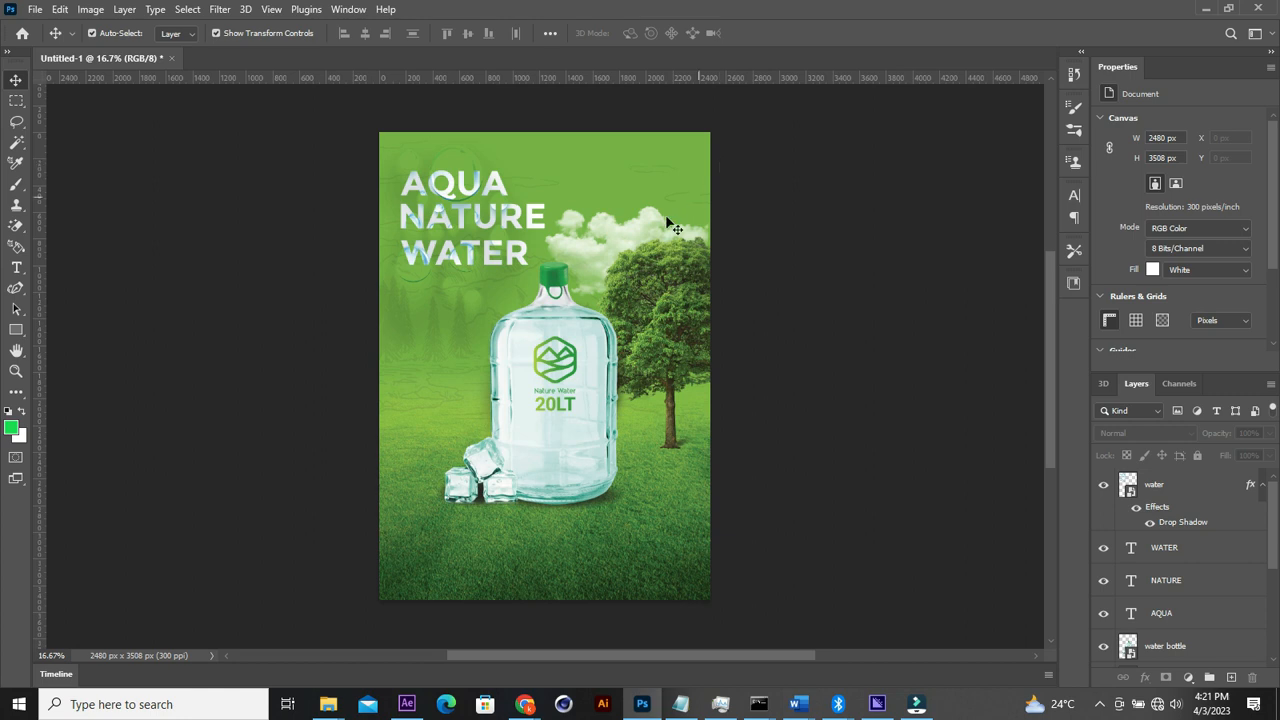
Step: Place the logo image from the drinking-water-flyer-templates folder into the flyer, filling the canvas
{"action": "left_click", "coordinate": [338, 703]}
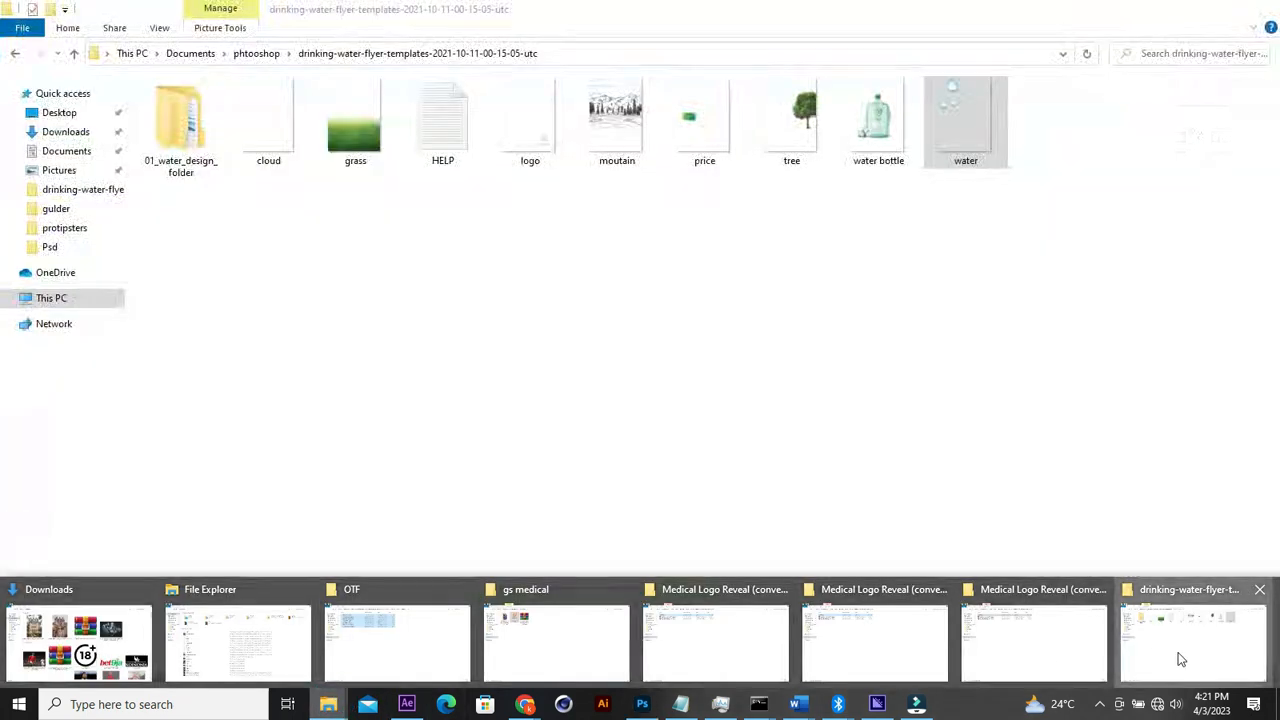
{"action": "left_click", "coordinate": [1180, 658]}
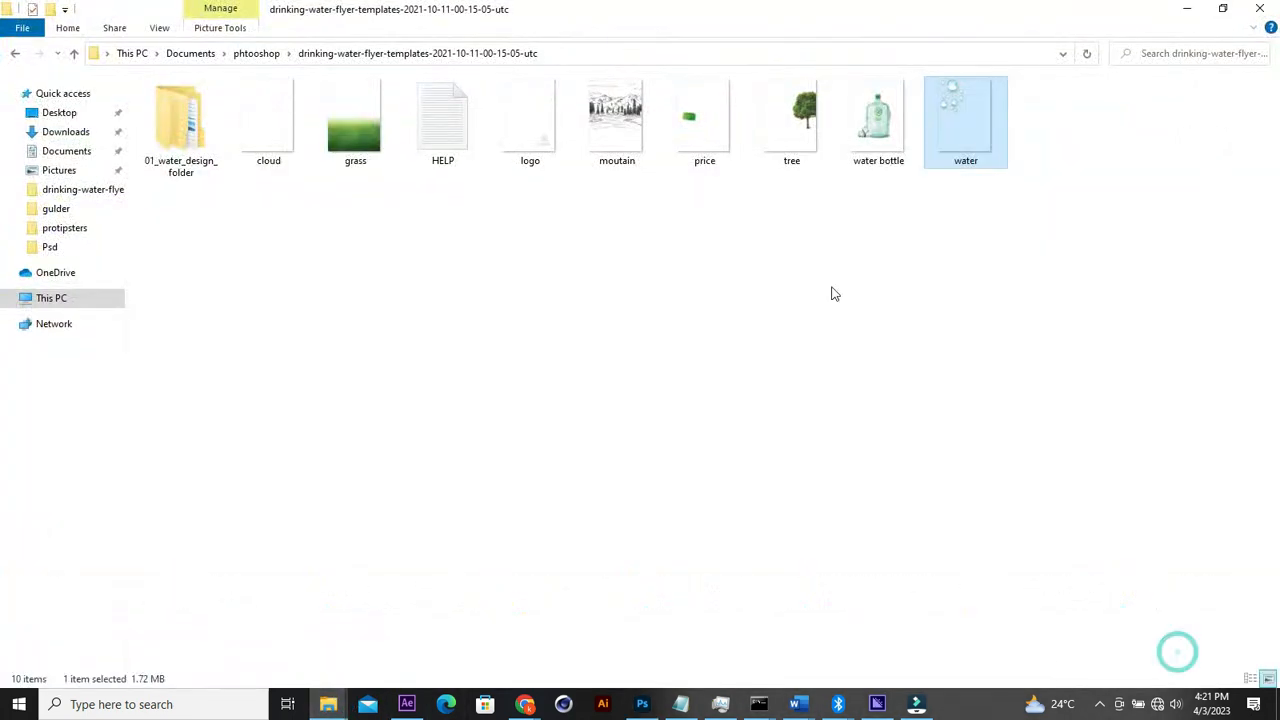
{"action": "left_click", "coordinate": [523, 150]}
{"action": "left_click_drag", "start_coordinate": [549, 222], "coordinate": [595, 492]}
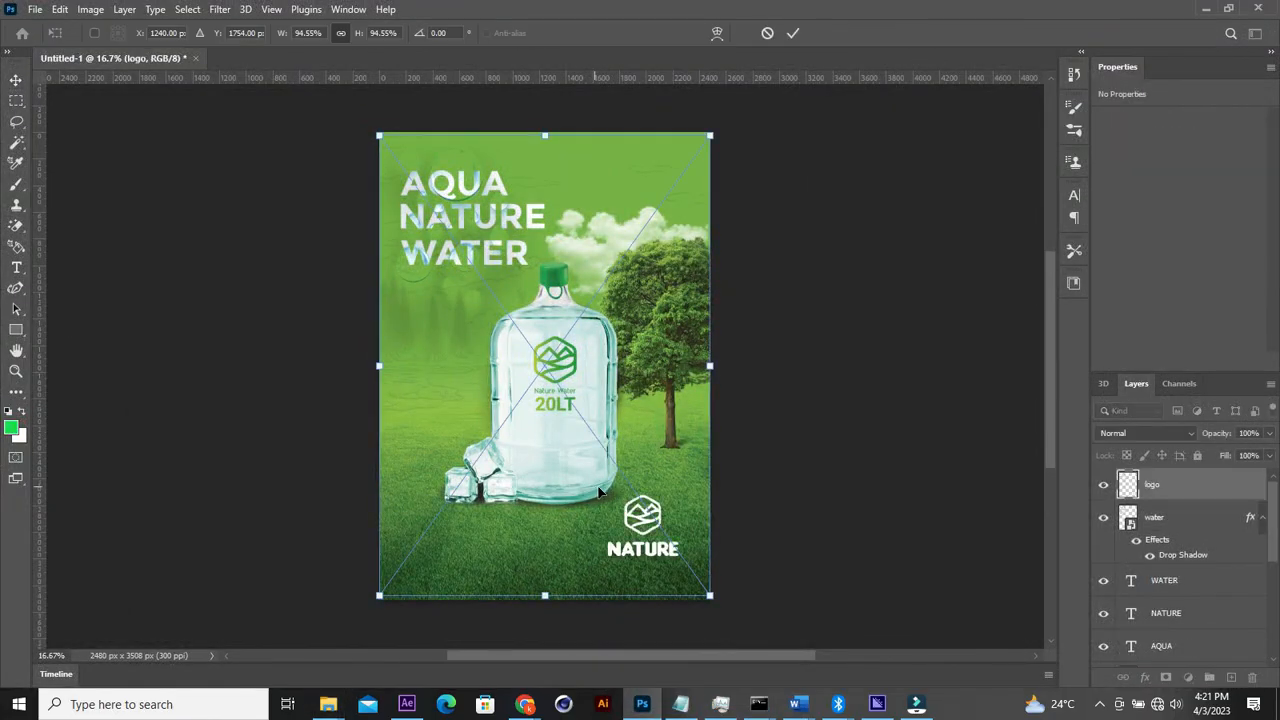
{"action": "left_click", "coordinate": [793, 34]}
Step: Add the text nija over the grass across from the NATURE logo and scale it to about 48 pt
{"action": "left_click", "coordinate": [16, 267]}
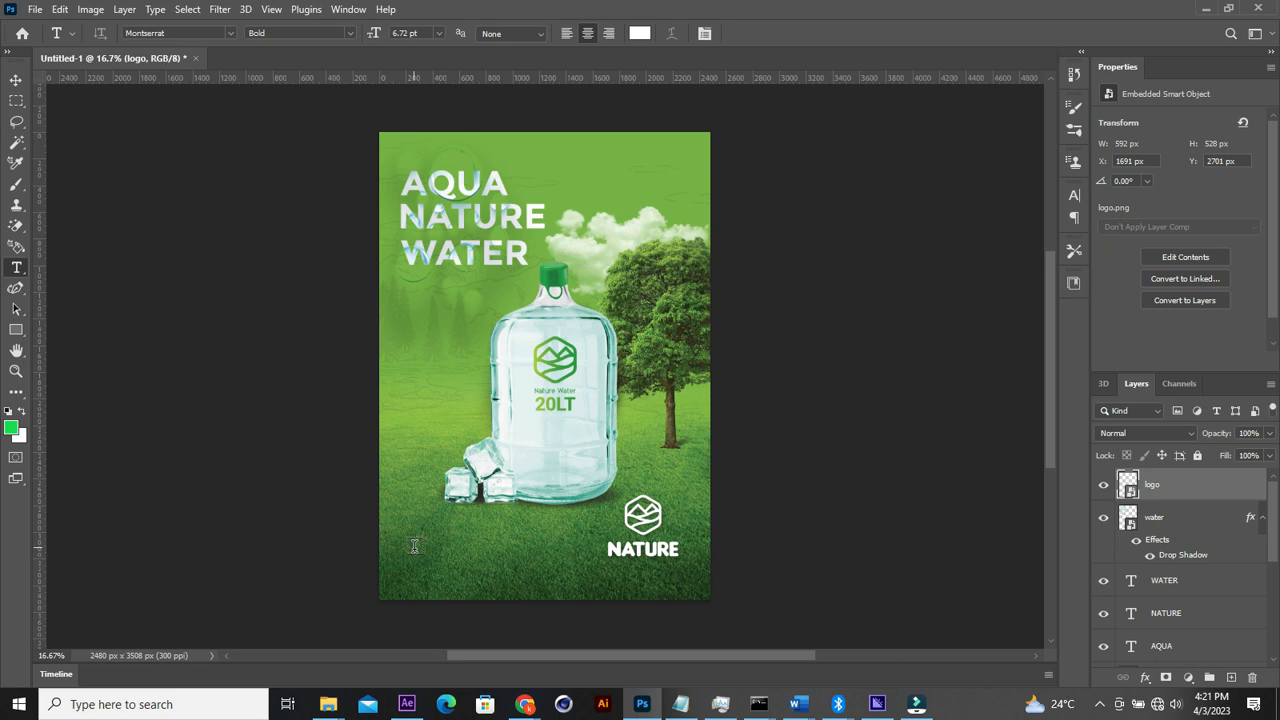
{"action": "left_click", "coordinate": [410, 547]}
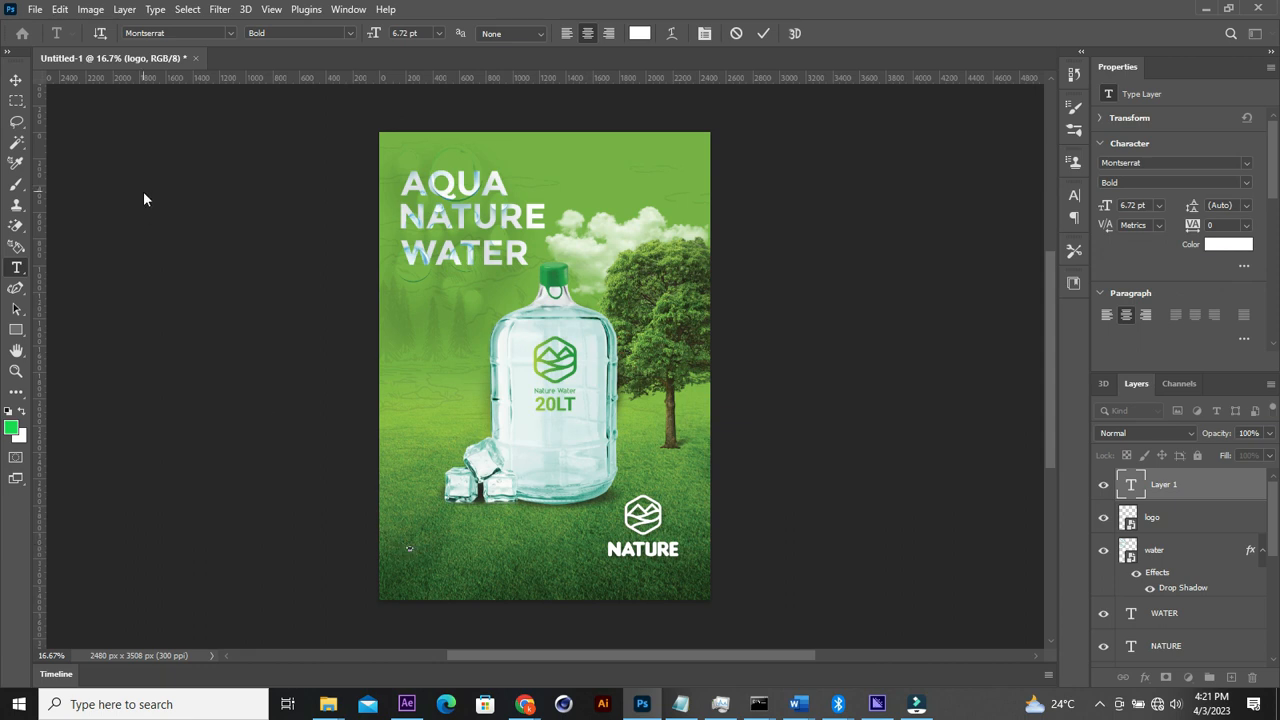
{"action": "left_click", "coordinate": [16, 80]}
{"action": "left_click_drag", "start_coordinate": [421, 547], "coordinate": [460, 550]}
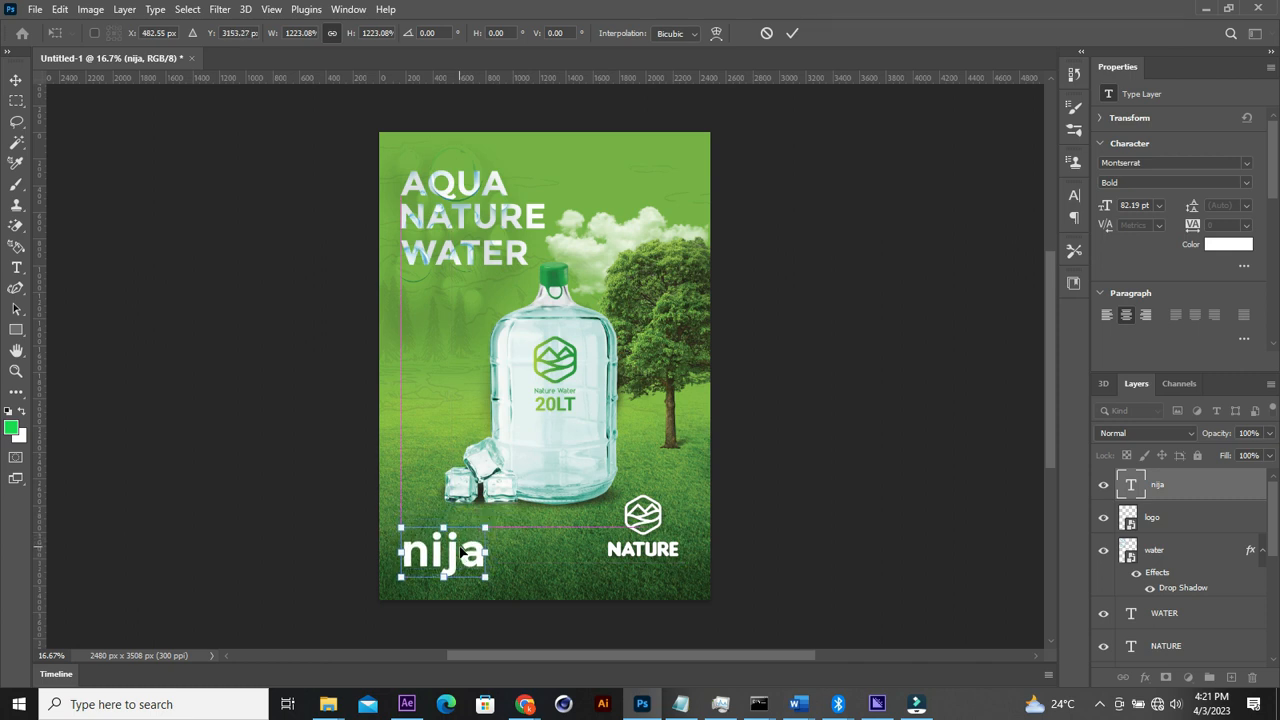
{"action": "left_click_drag", "start_coordinate": [487, 529], "coordinate": [445, 556]}
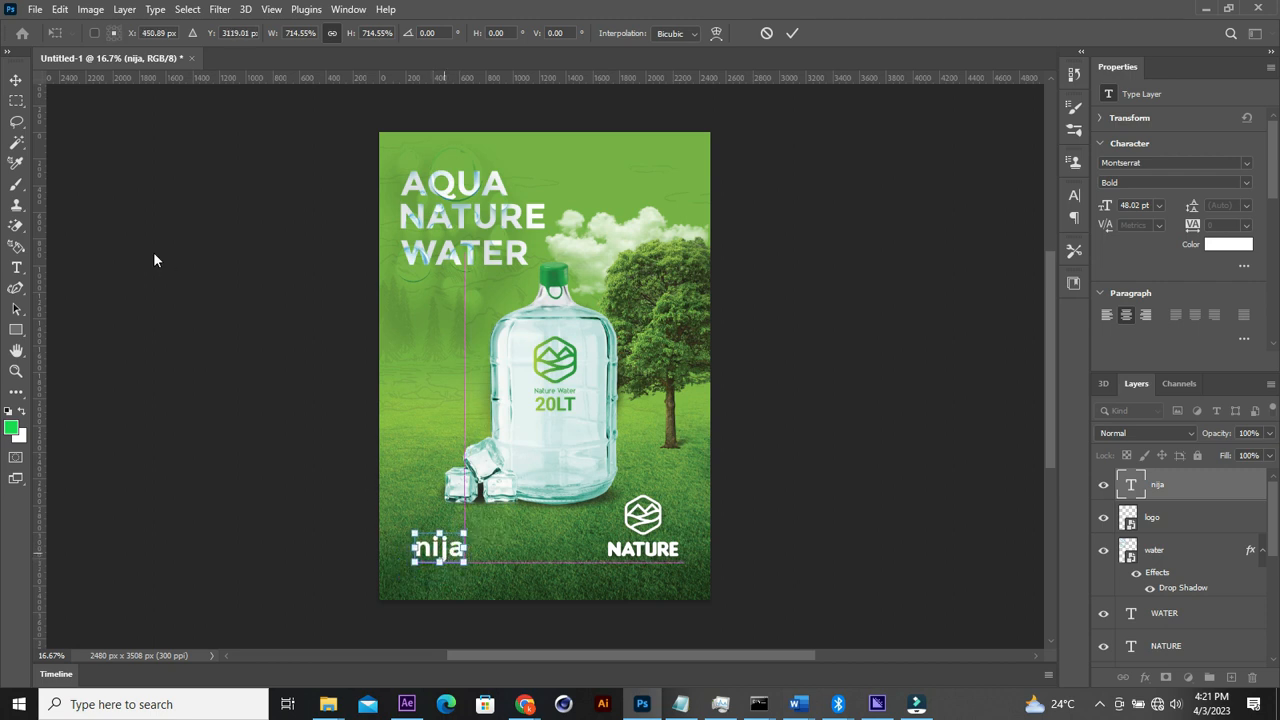
Step: Add the text fRESHWATER, scale it to about 28.5 pt and place it directly beneath nija, aligned to its left edge
{"action": "left_click", "coordinate": [16, 268]}
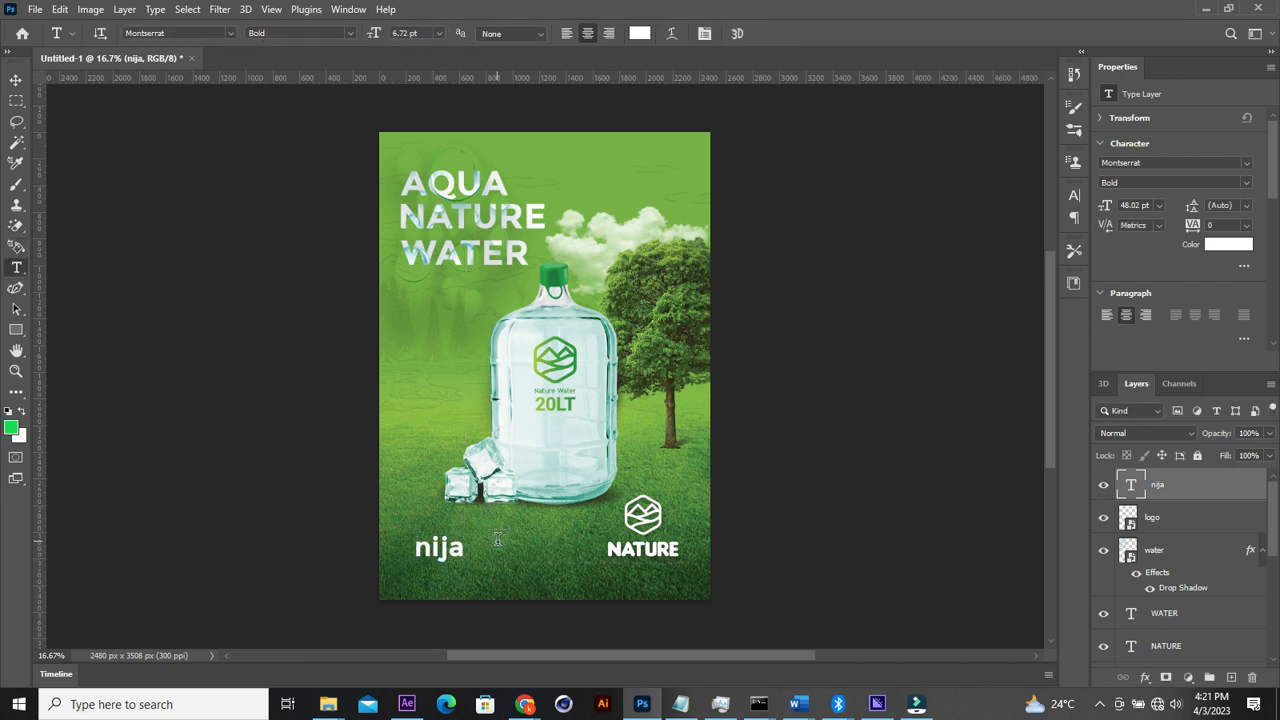
{"action": "left_click", "coordinate": [497, 539]}
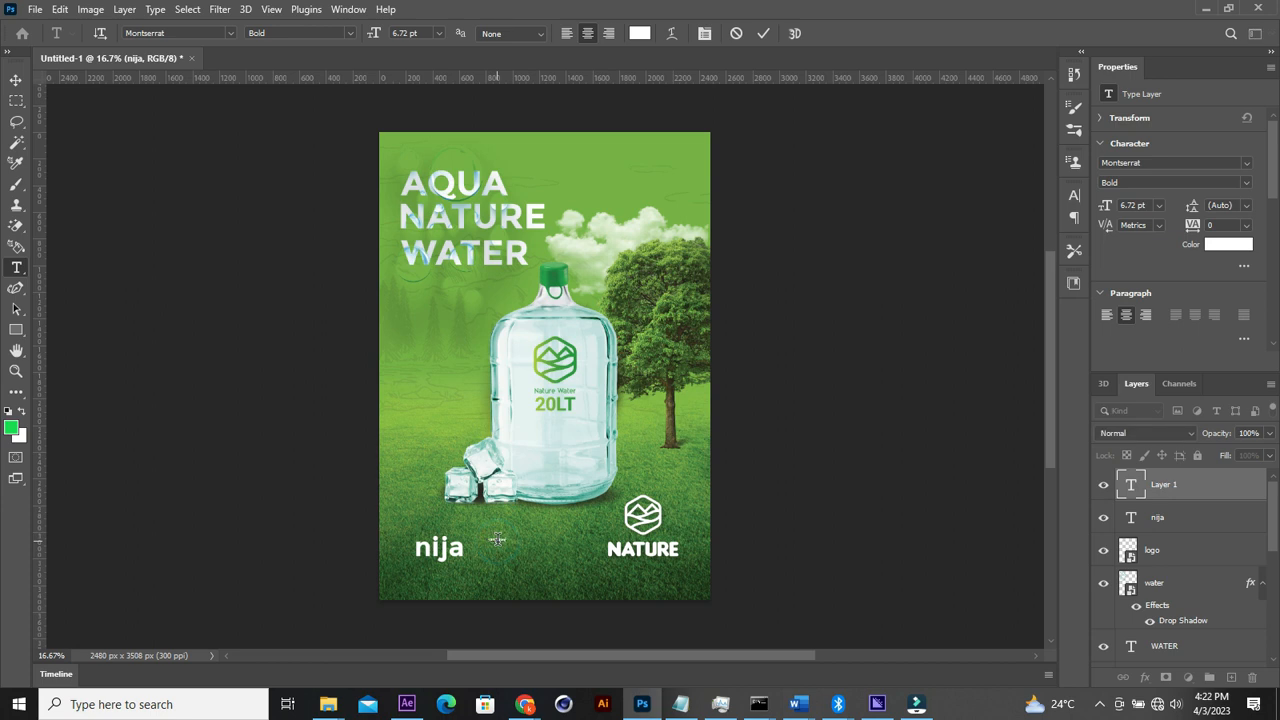
{"action": "left_click", "coordinate": [16, 80]}
{"action": "key", "text": "ctrl+t"}
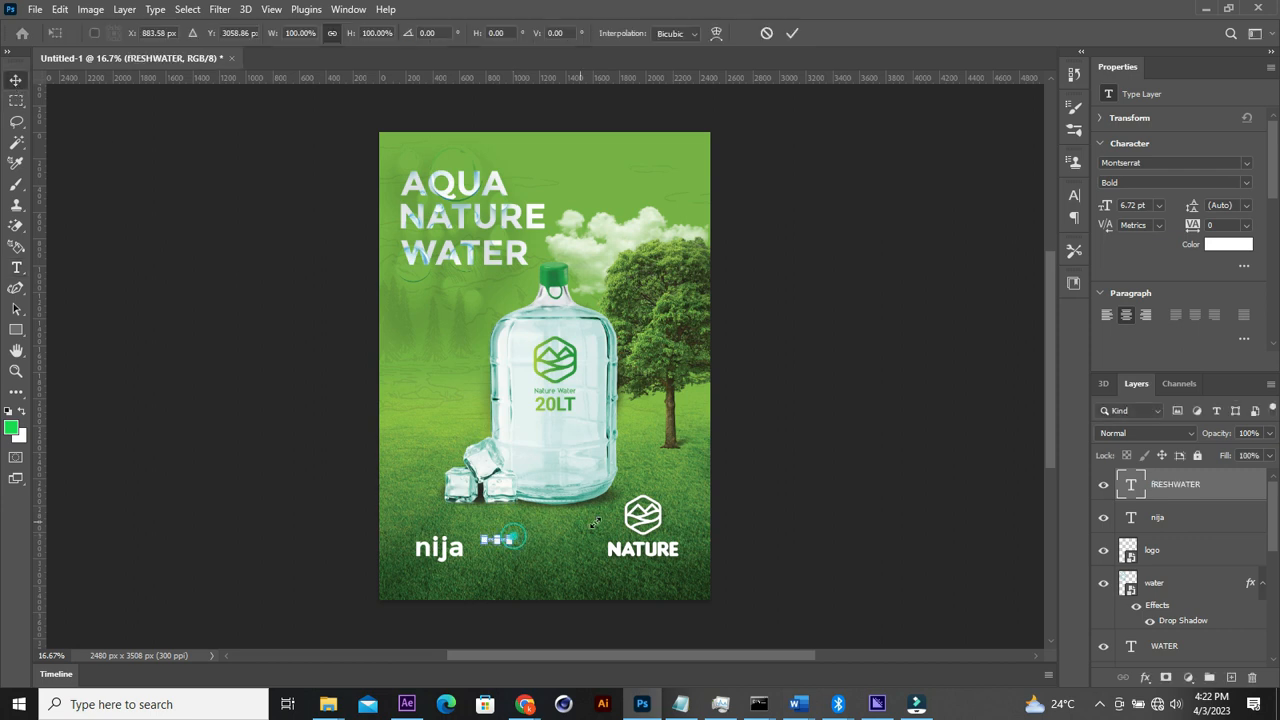
{"action": "left_click_drag", "start_coordinate": [516, 537], "coordinate": [503, 578]}
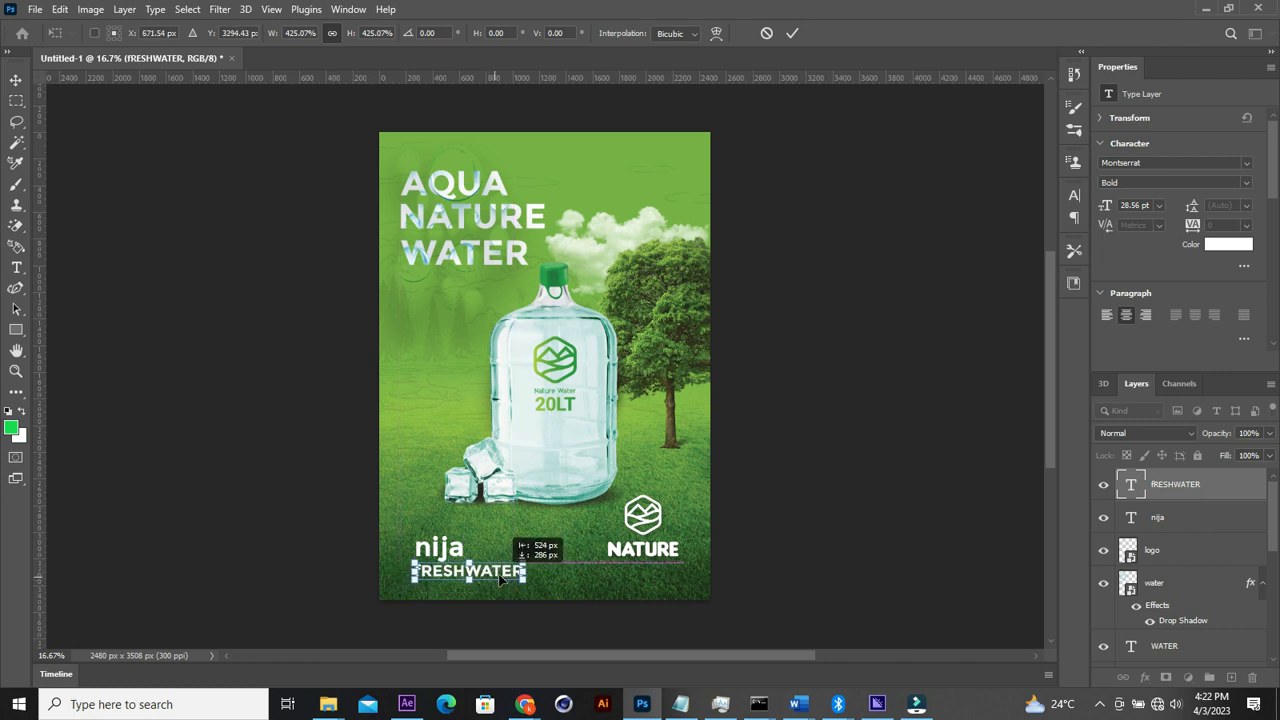
{"action": "left_click", "coordinate": [791, 33]}
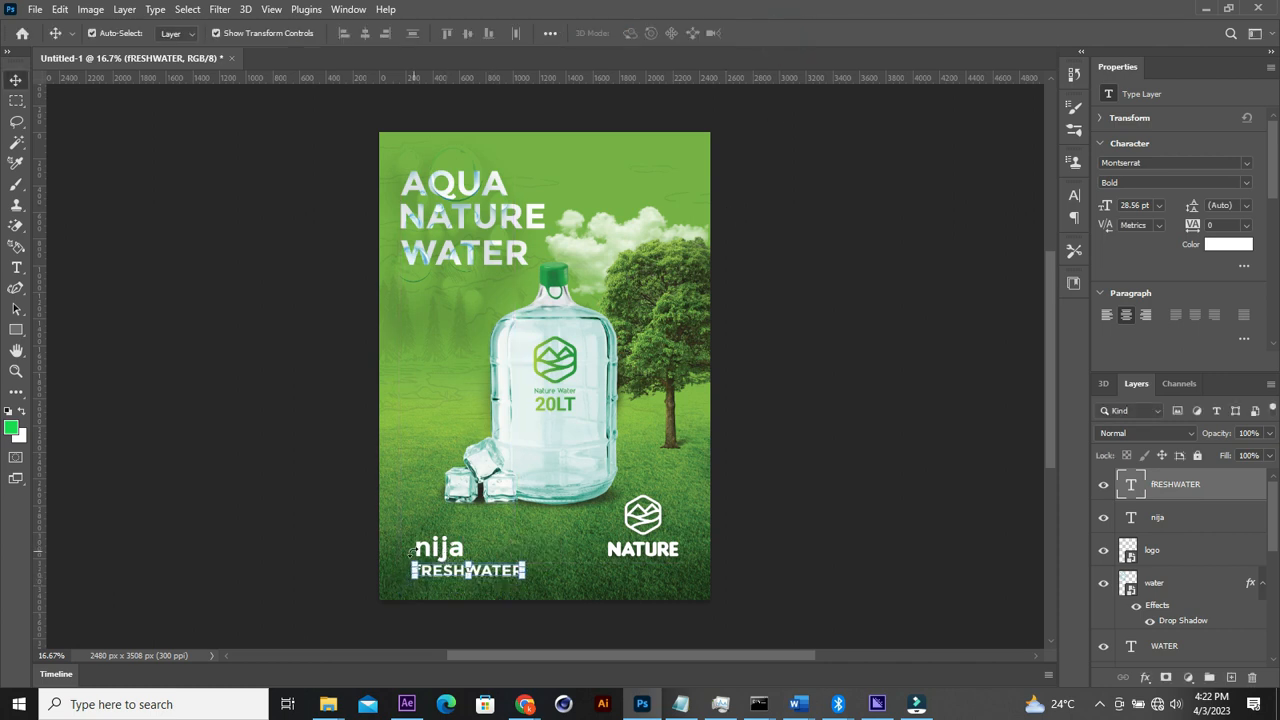
{"action": "left_click", "coordinate": [817, 560]}
Step: Move the nija and fRESHWATER text layers together slightly up
{"action": "left_click", "coordinate": [440, 548]}
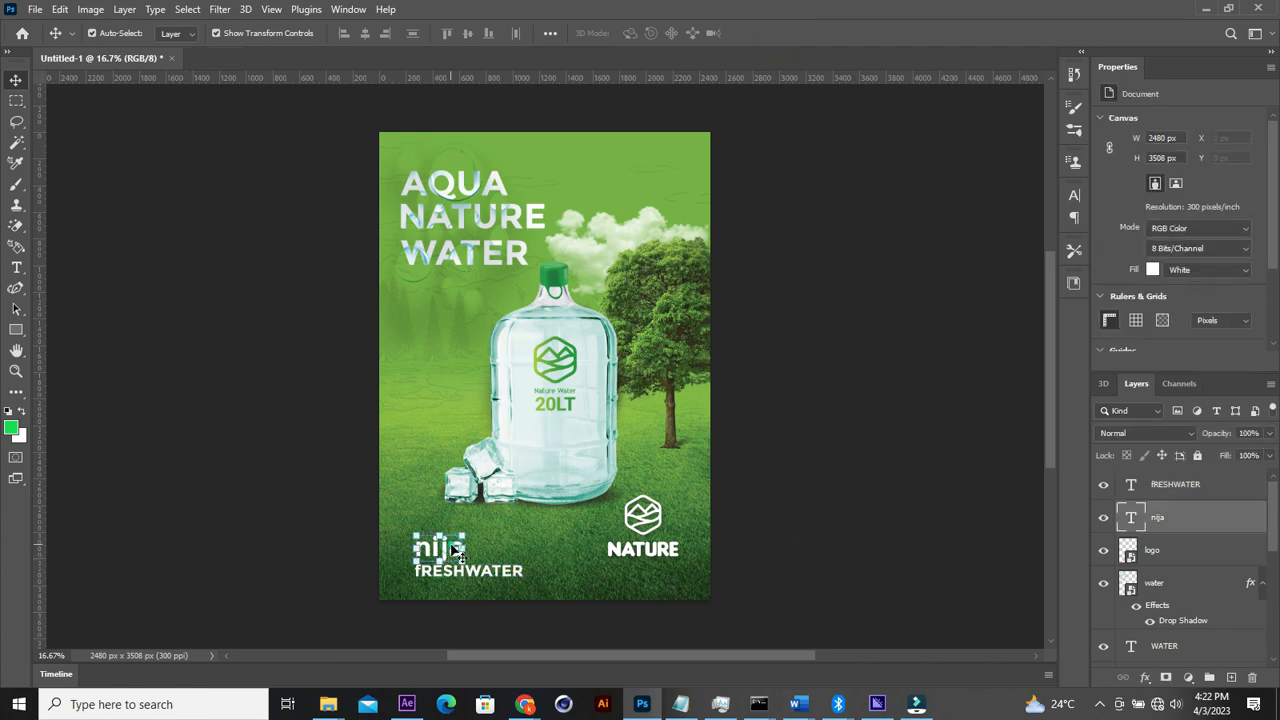
{"action": "left_click", "coordinate": [519, 576], "text": "shift"}
{"action": "left_click_drag", "start_coordinate": [519, 576], "coordinate": [519, 568]}
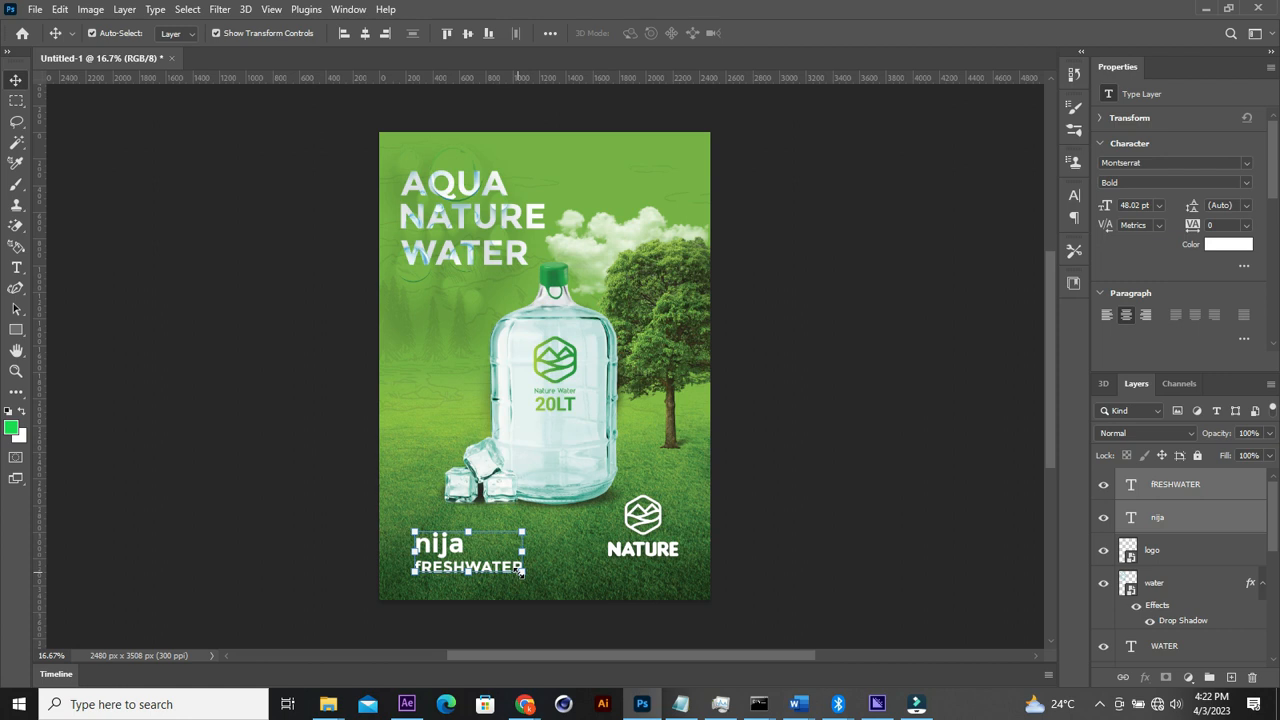
{"action": "key", "text": "Up"}
{"action": "key", "text": "Up"}
{"action": "key", "text": "Up"}
{"action": "key", "text": "Up"}
{"action": "key", "text": "Up"}
{"action": "key", "text": "Up"}
{"action": "key", "text": "Up"}
{"action": "key", "text": "Up"}
{"action": "key", "text": "Up"}
{"action": "key", "text": "Up"}
{"action": "key", "text": "Up"}
{"action": "key", "text": "Up"}
{"action": "key", "text": "Up"}
{"action": "key", "text": "Up"}
{"action": "key", "text": "Up"}
{"action": "key", "text": "Up"}
{"action": "key", "text": "Up"}
{"action": "key", "text": "Up"}
{"action": "key", "text": "Up"}
{"action": "key", "text": "Up"}
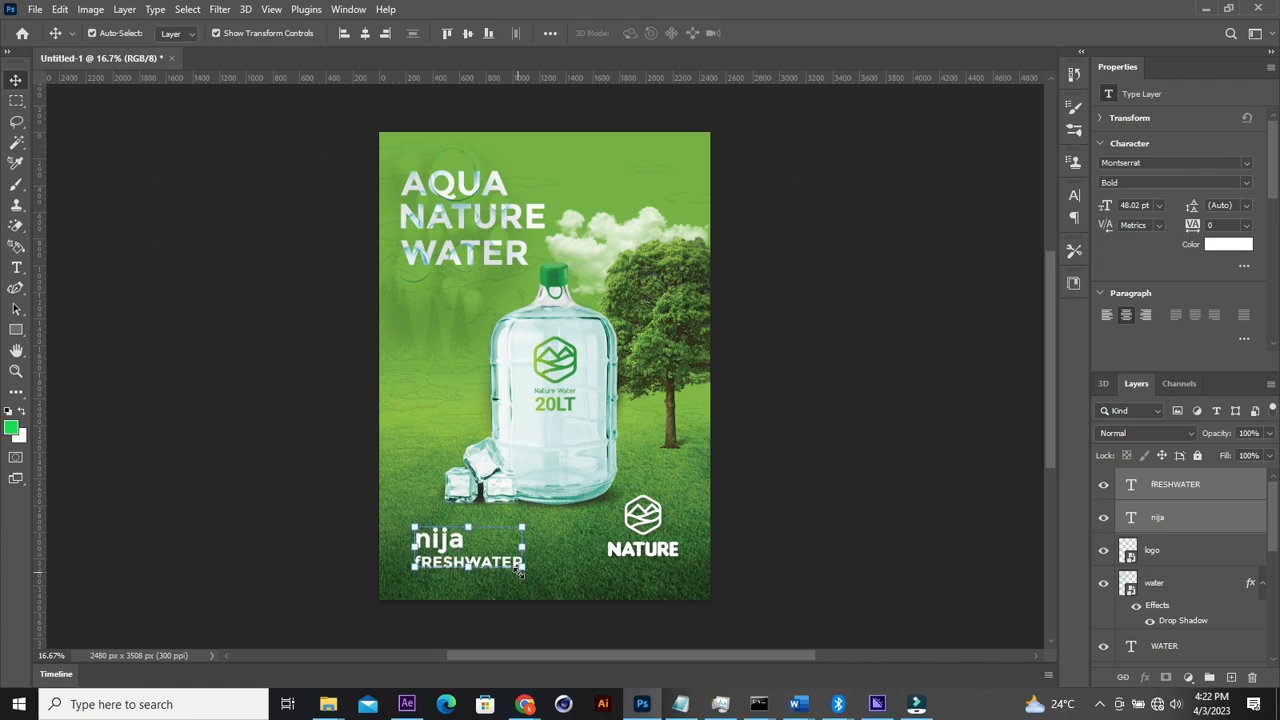
Step: Move the NATURE logo straight down to Y 2767 px, beside the nija and fRESHWATER text
{"action": "left_click", "coordinate": [670, 548]}
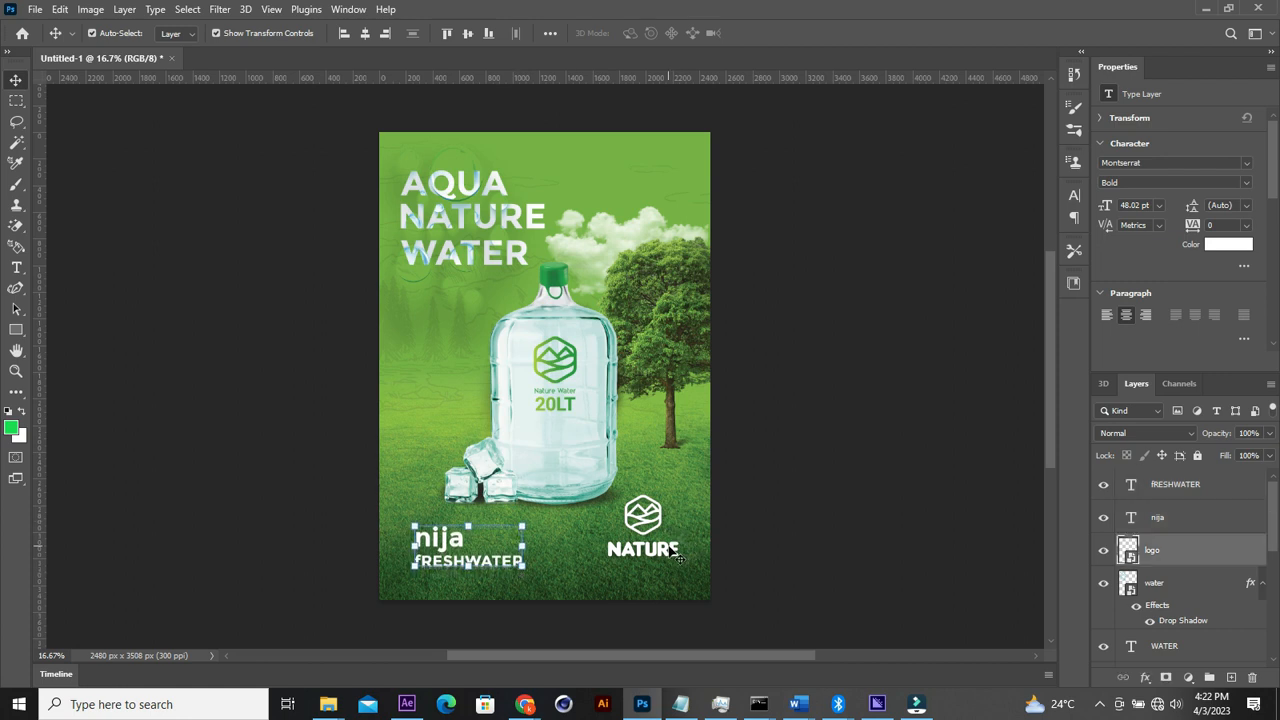
{"action": "key", "text": "Down"}
{"action": "key", "text": "Down"}
{"action": "key", "text": "Down"}
{"action": "key", "text": "Down"}
{"action": "key", "text": "Down"}
{"action": "key", "text": "Down"}
{"action": "key", "text": "Down"}
{"action": "key", "text": "Down"}
{"action": "key", "text": "Down"}
{"action": "key", "text": "Down"}
{"action": "key", "text": "Down"}
{"action": "key", "text": "Down"}
{"action": "key", "text": "Down"}
{"action": "key", "text": "Down"}
{"action": "key", "text": "Down"}
{"action": "key", "text": "Down"}
{"action": "key", "text": "Down"}
{"action": "key", "text": "Down"}
{"action": "key", "text": "Down"}
{"action": "key", "text": "Down"}
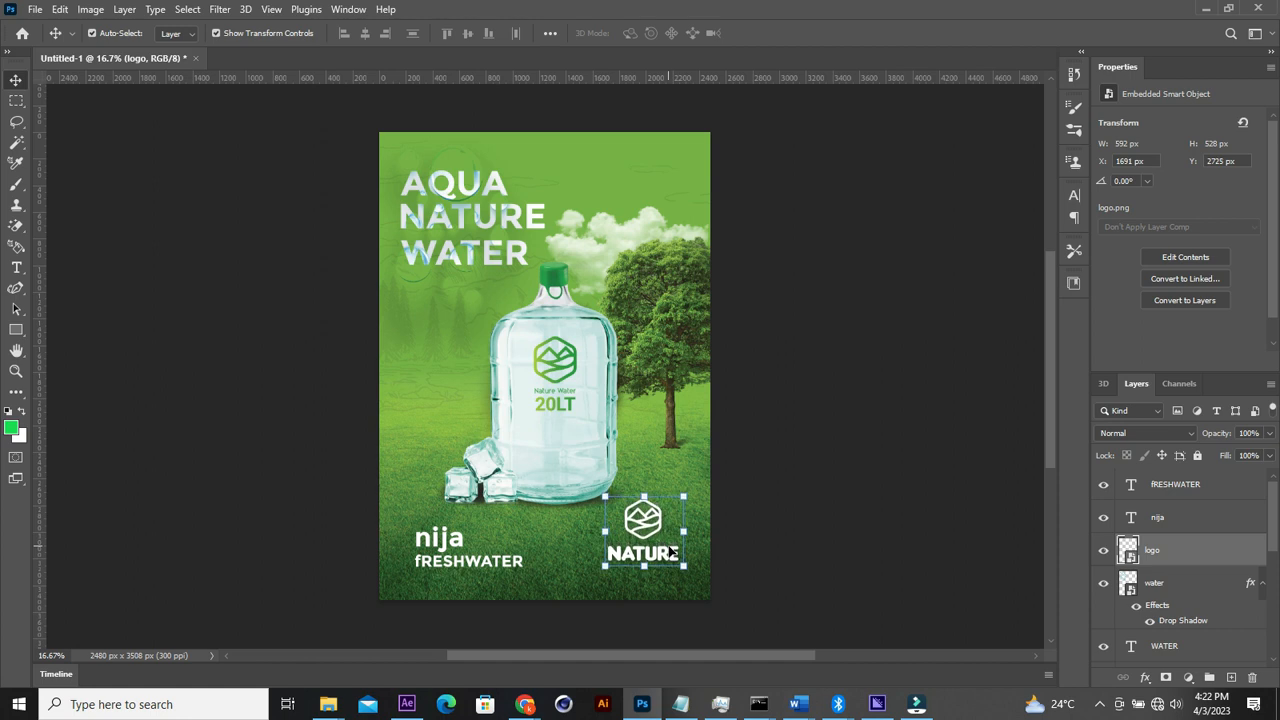
{"action": "key", "text": "Down"}
{"action": "key", "text": "Down"}
{"action": "key", "text": "Down"}
{"action": "key", "text": "Down"}
{"action": "key", "text": "Down"}
{"action": "key", "text": "Down"}
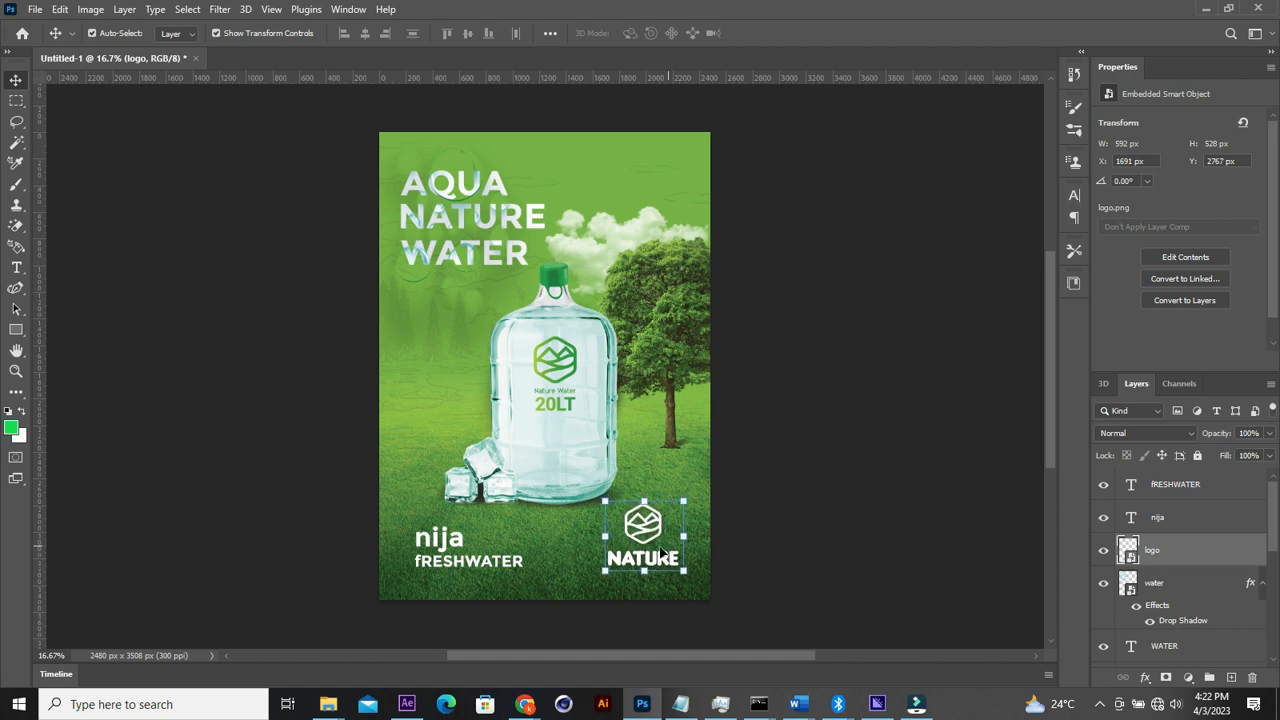
Step: Change the lowercase first letter of fRESHWATER to a capital so the text reads FRESHWATER
{"action": "left_click", "coordinate": [494, 572]}
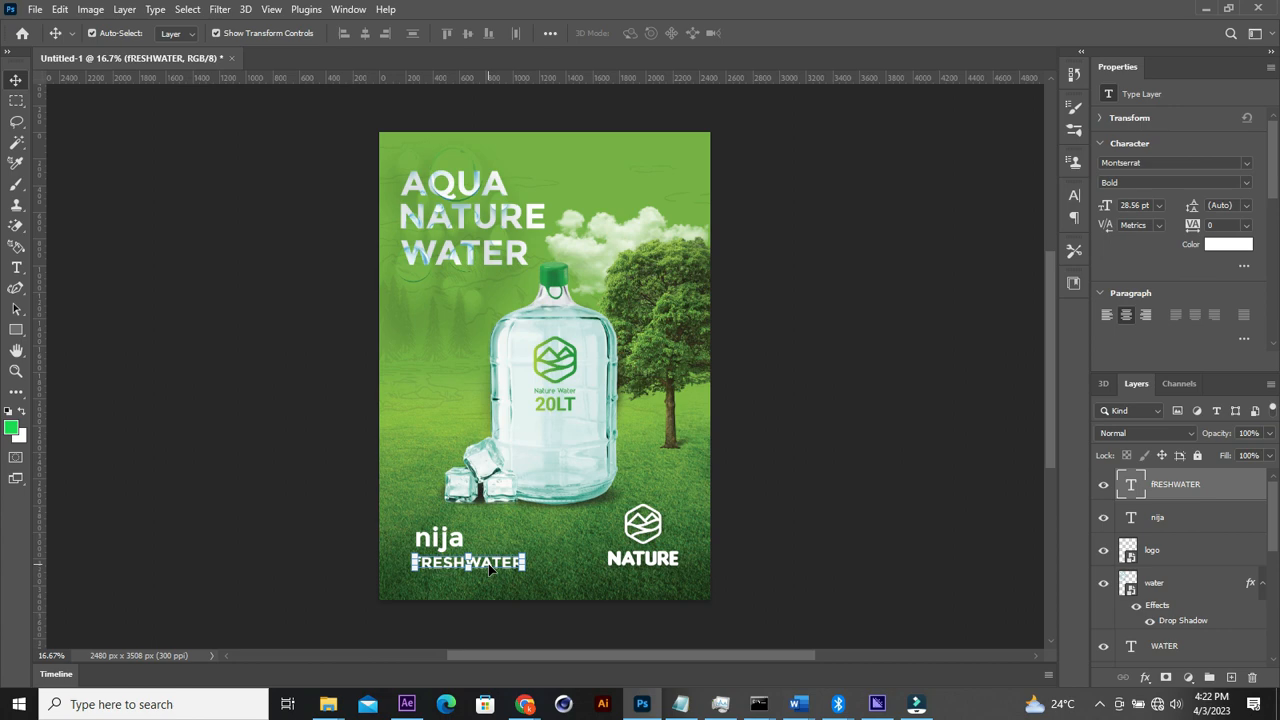
{"action": "left_click", "coordinate": [16, 267]}
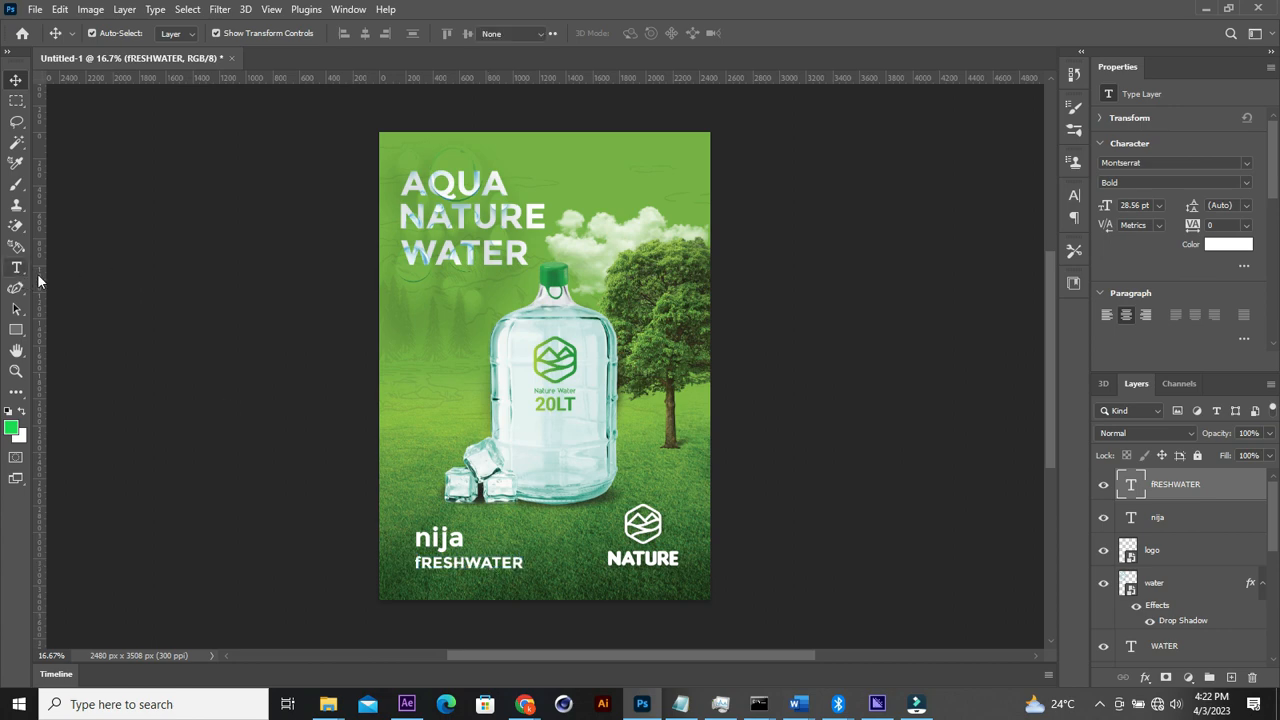
{"action": "left_click", "coordinate": [424, 562]}
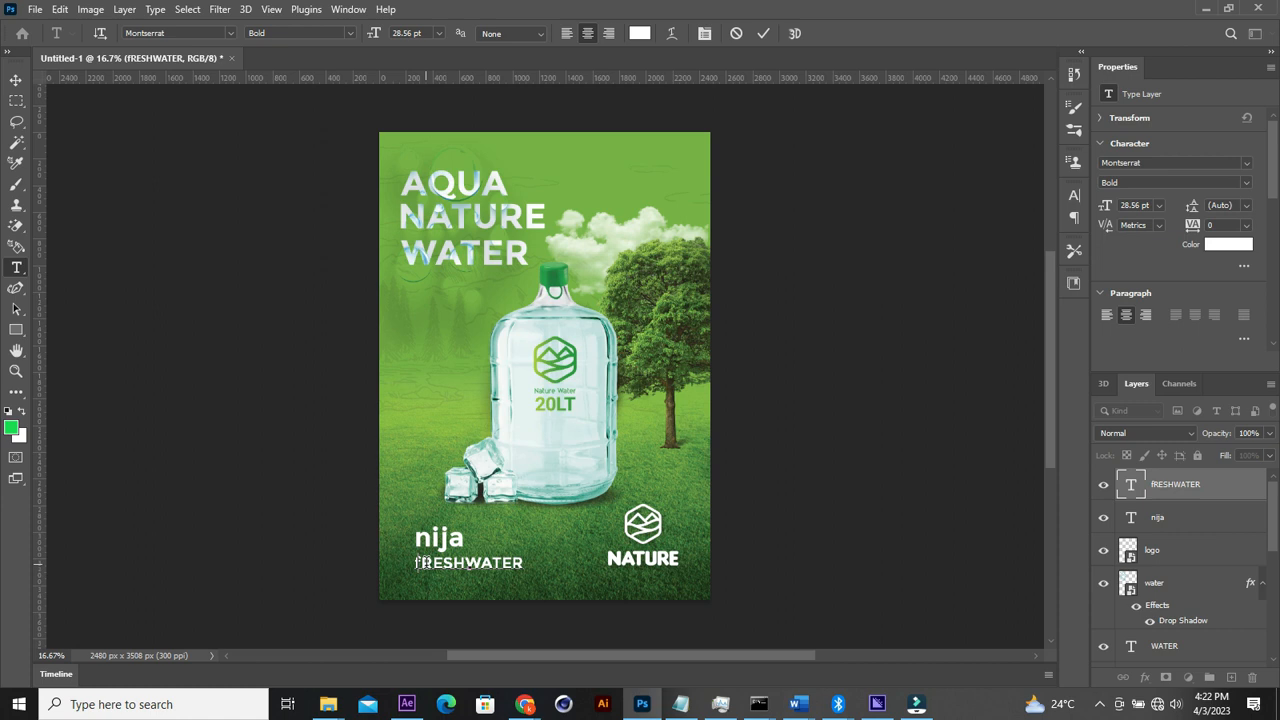
{"action": "left_click", "coordinate": [16, 80]}
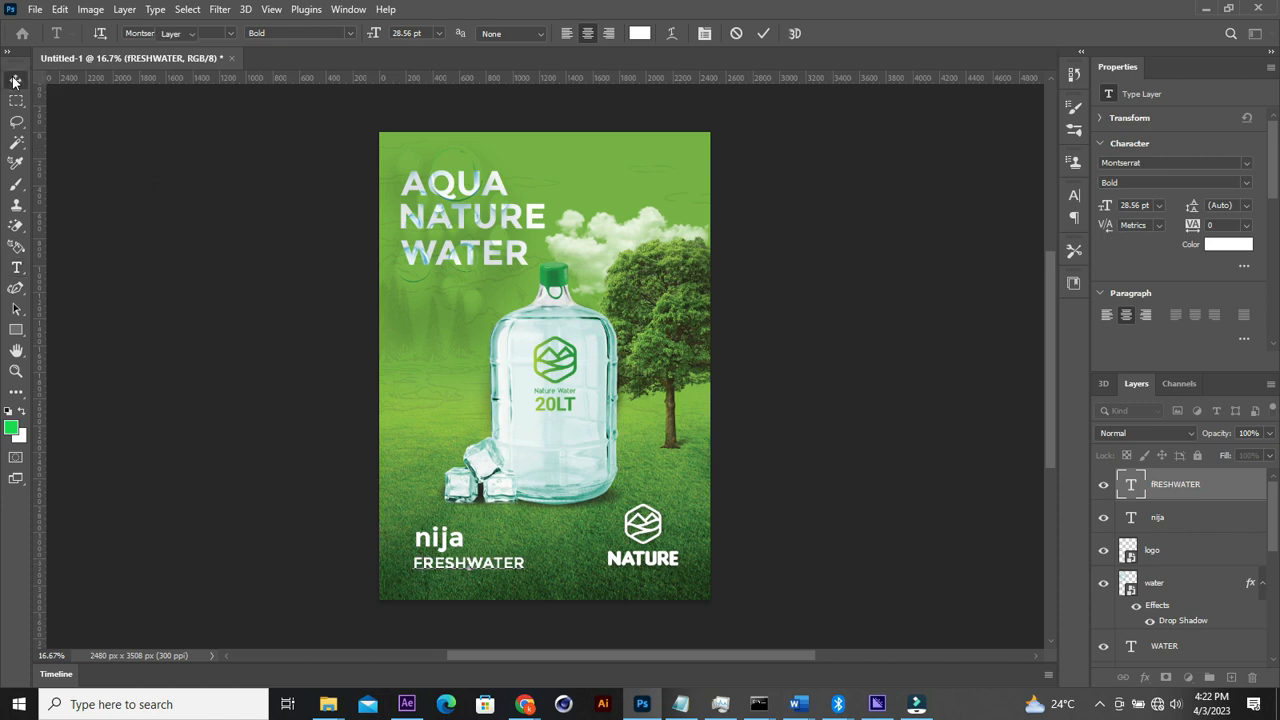
{"action": "left_click", "coordinate": [849, 376]}
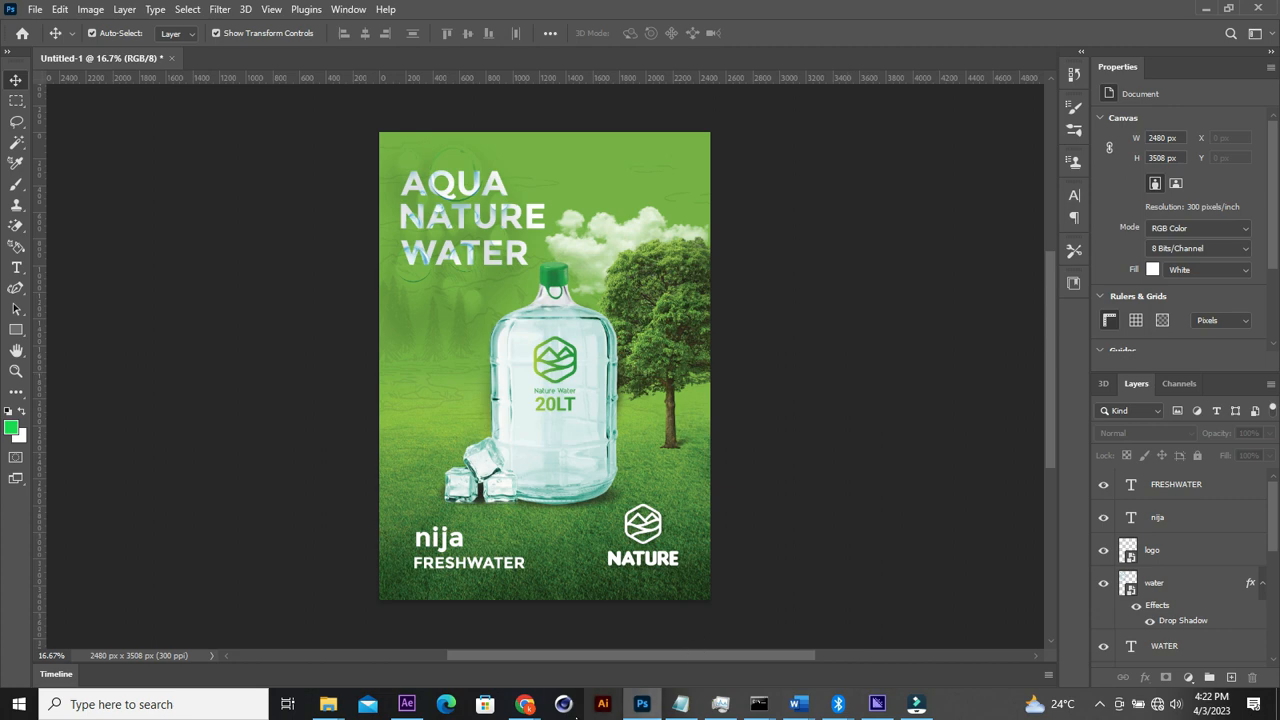
Step: Place the price image from the flyer assets folder into the flyer, with its green label beside the bottle
{"action": "mouse_move", "coordinate": [524, 704]}
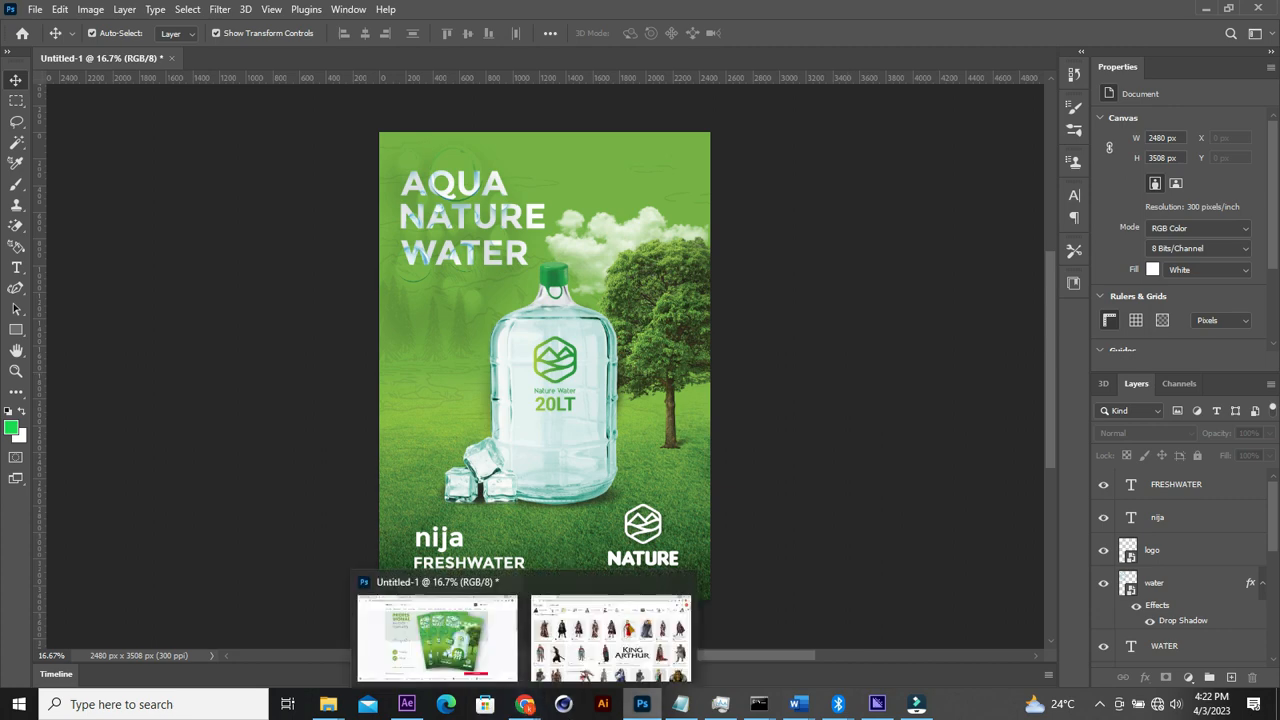
{"action": "mouse_move", "coordinate": [328, 704]}
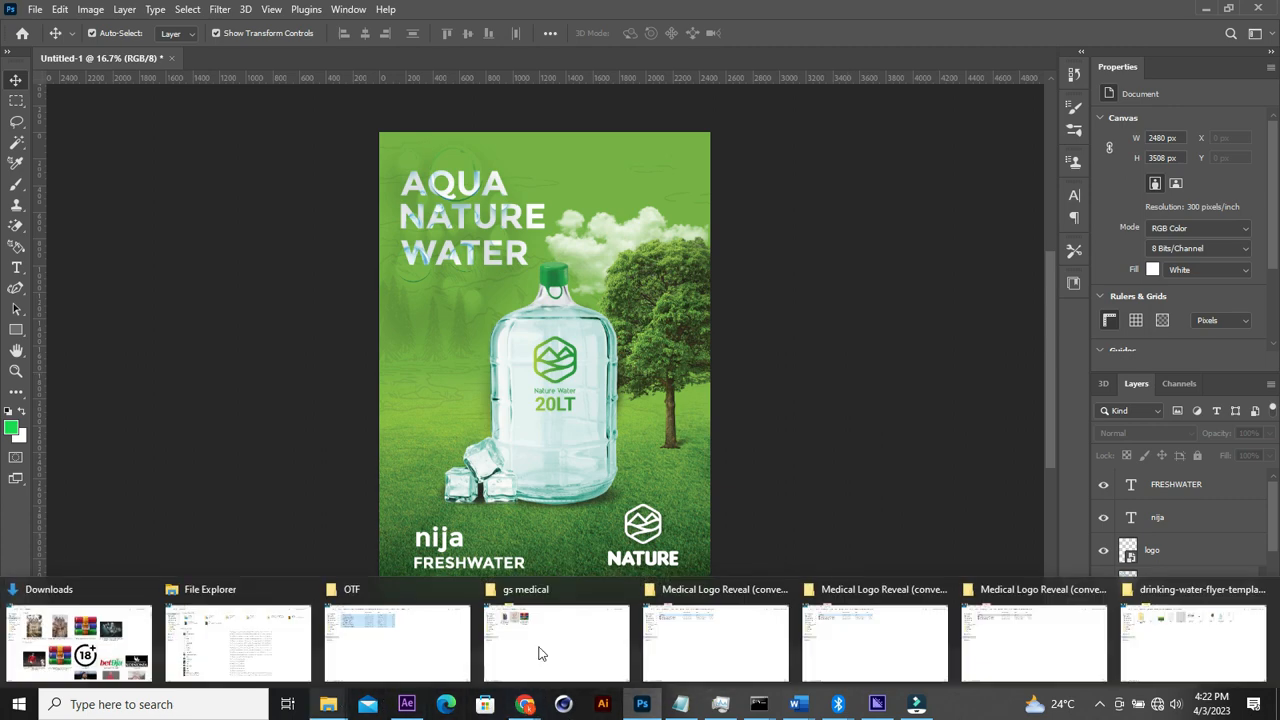
{"action": "left_click", "coordinate": [1238, 612]}
{"action": "left_click_drag", "start_coordinate": [705, 125], "coordinate": [480, 381]}
{"action": "key", "text": "Return"}
Step: Apply a Multiply drop shadow to the price label with 41% opacity, 61 px distance, 7% spread and 90 px size
{"action": "right_click", "coordinate": [1162, 492]}
{"action": "left_click", "coordinate": [970, 10]}
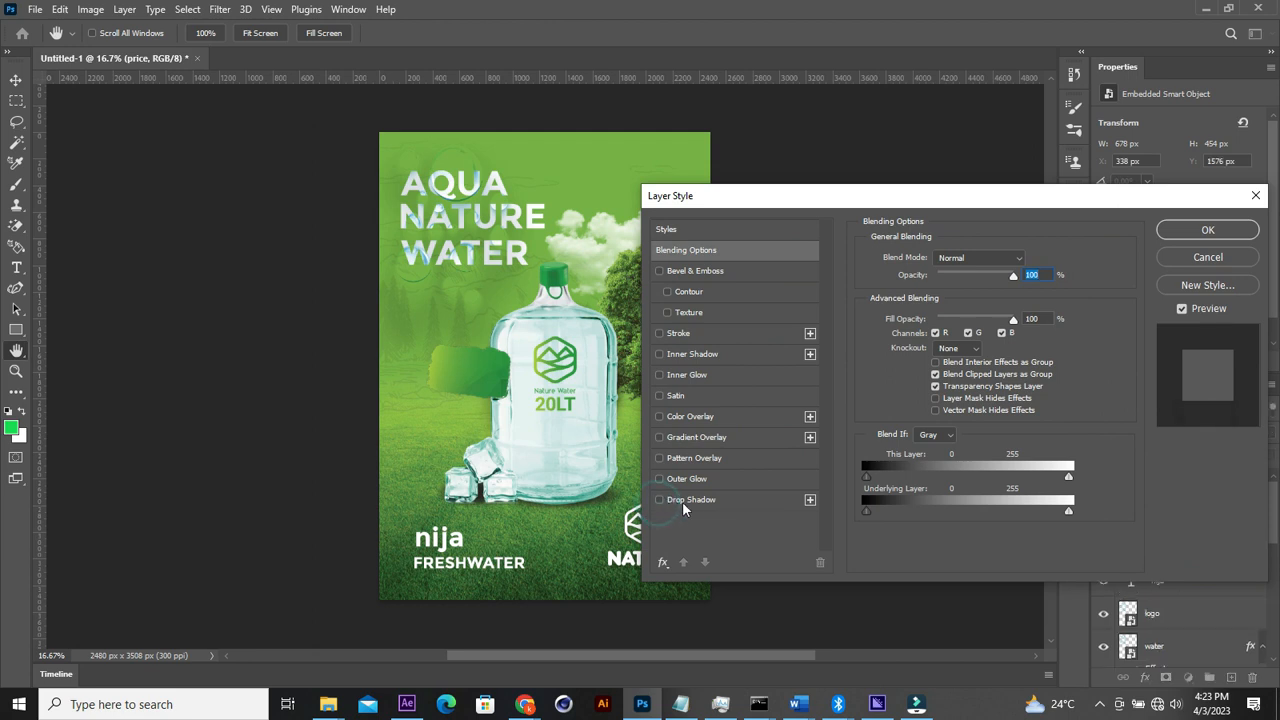
{"action": "left_click", "coordinate": [682, 500]}
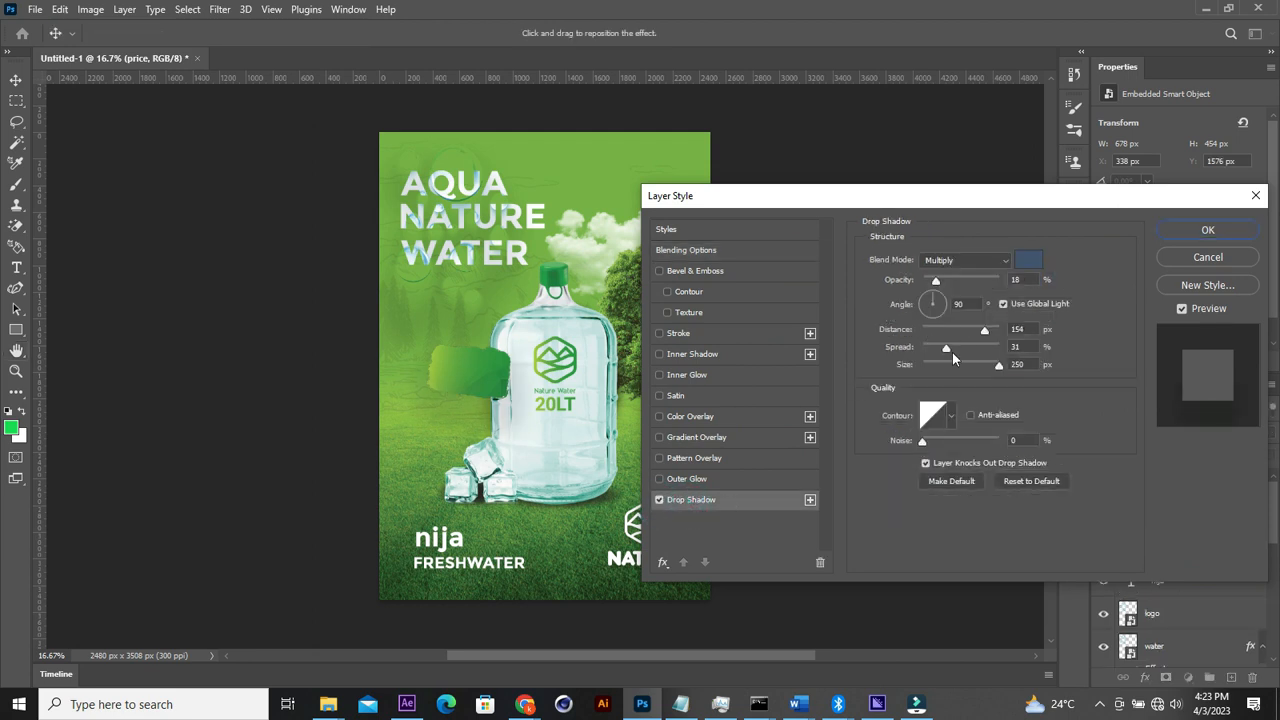
{"action": "left_click", "coordinate": [953, 281]}
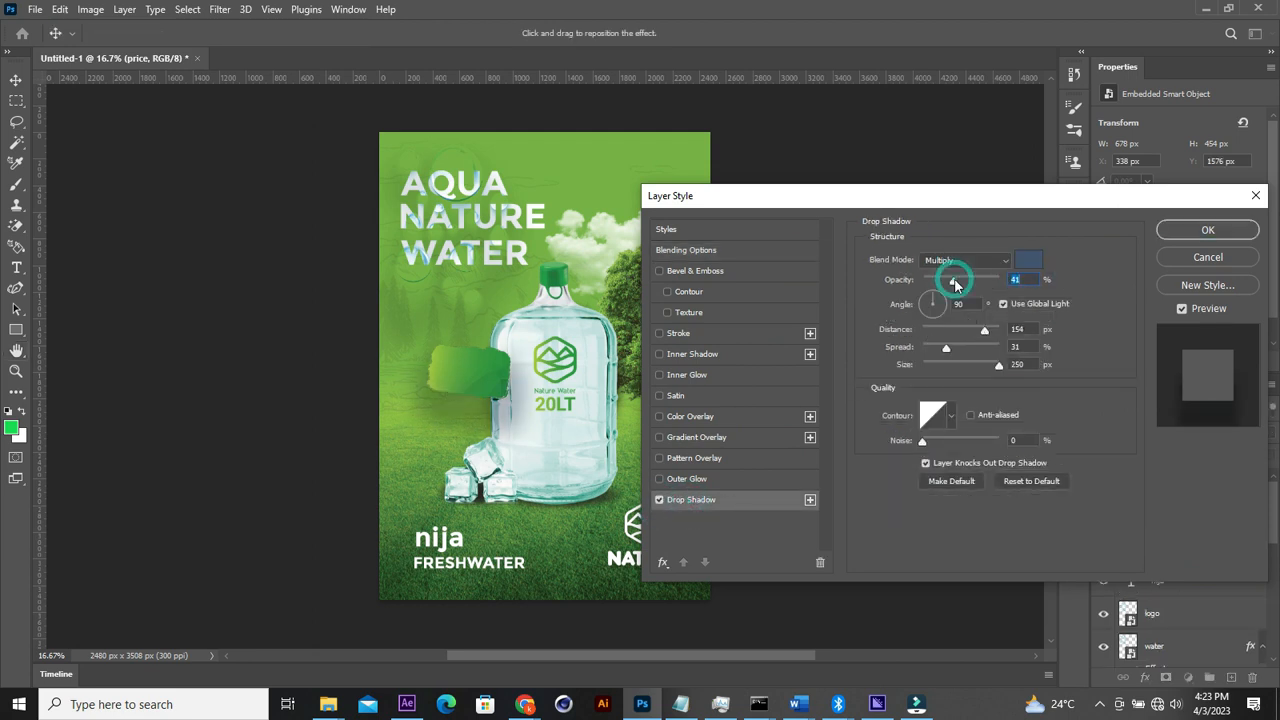
{"action": "left_click", "coordinate": [957, 332]}
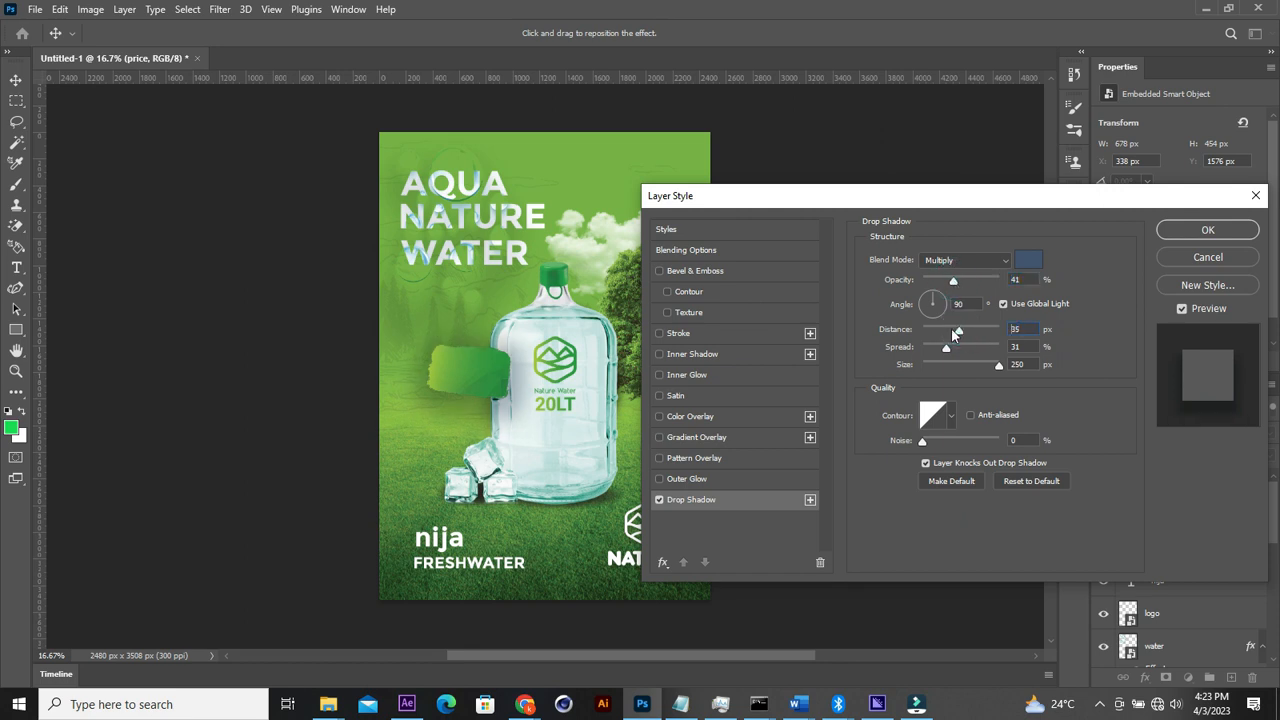
{"action": "left_click", "coordinate": [973, 331]}
{"action": "left_click", "coordinate": [957, 366]}
{"action": "left_click_drag", "start_coordinate": [955, 366], "coordinate": [930, 369]}
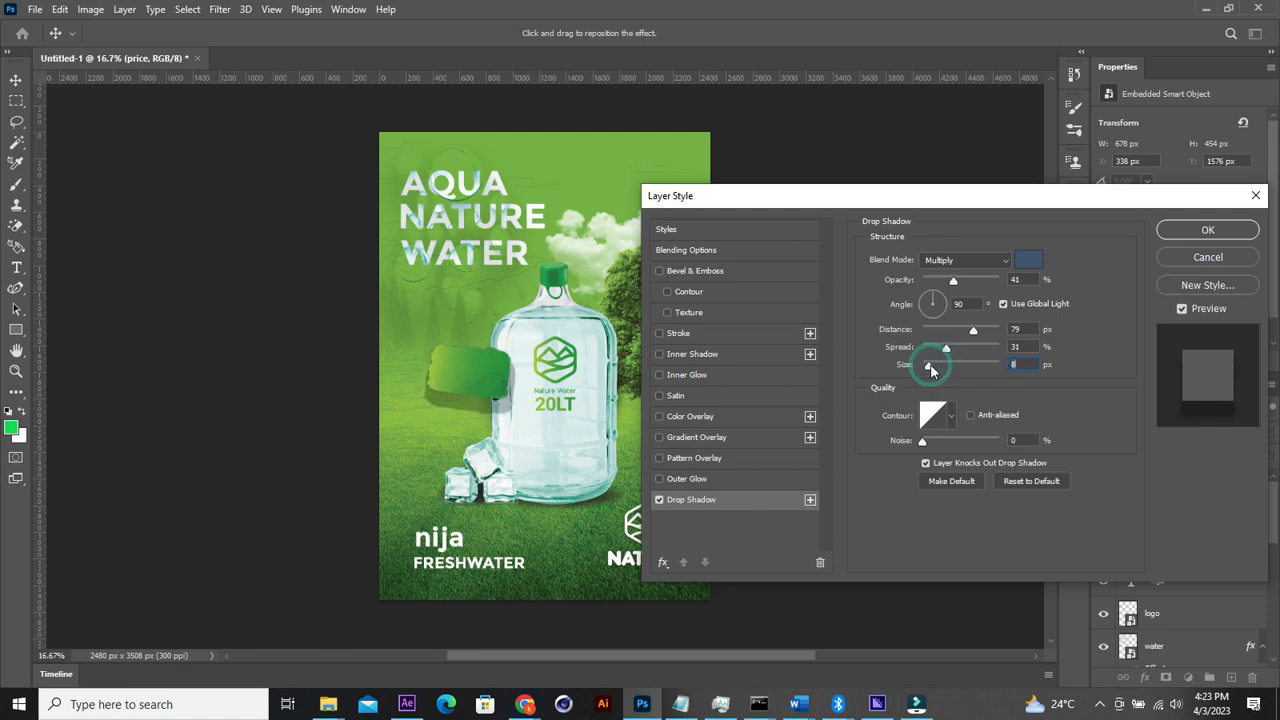
{"action": "left_click", "coordinate": [955, 367]}
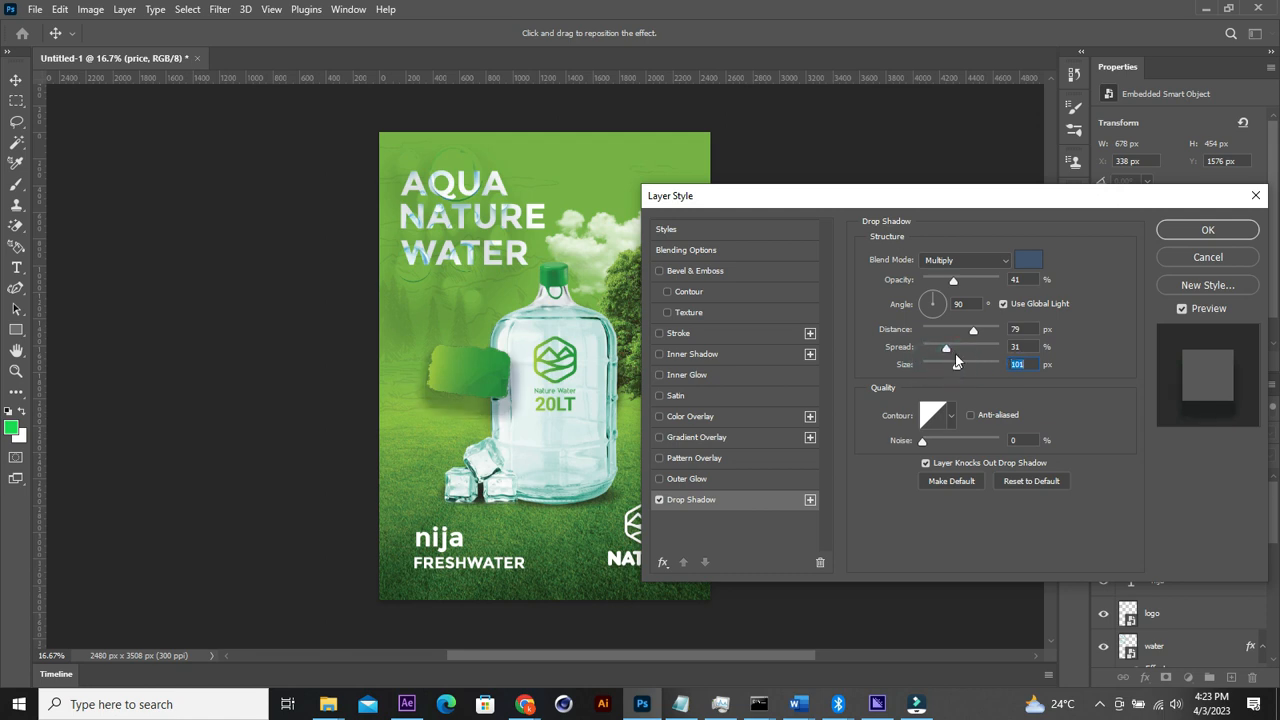
{"action": "left_click", "coordinate": [930, 349]}
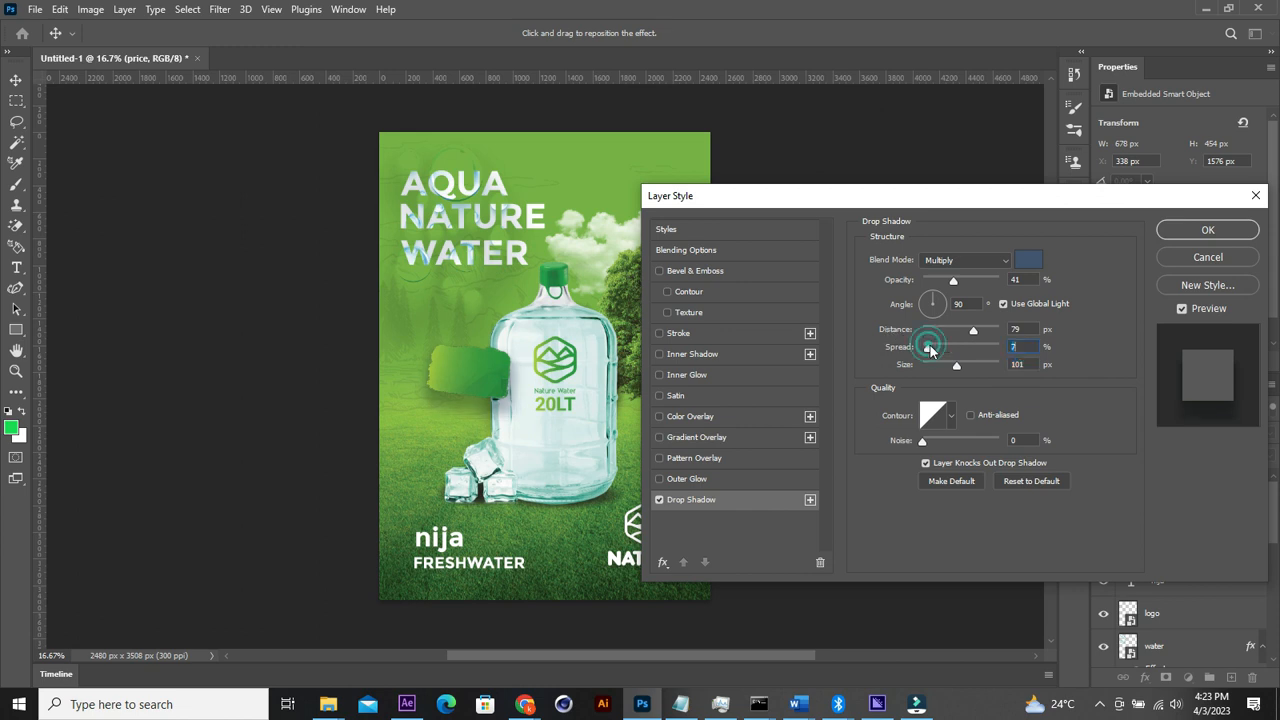
{"action": "mouse_move", "coordinate": [955, 333]}
{"action": "left_mouse_down"}
{"action": "mouse_move", "coordinate": [977, 332]}
{"action": "mouse_move", "coordinate": [966, 331]}
{"action": "left_mouse_up"}
{"action": "left_click", "coordinate": [950, 368]}
{"action": "left_click_drag", "start_coordinate": [939, 368], "coordinate": [953, 370]}
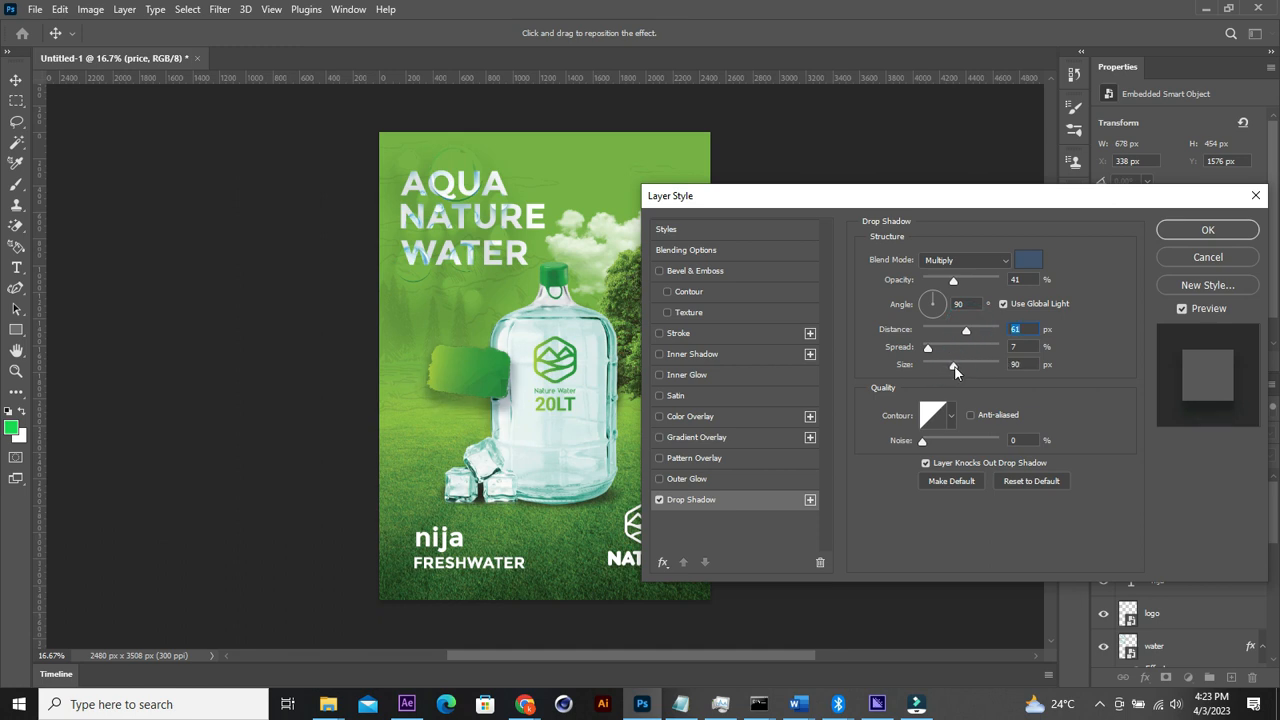
{"action": "left_click", "coordinate": [1206, 230]}
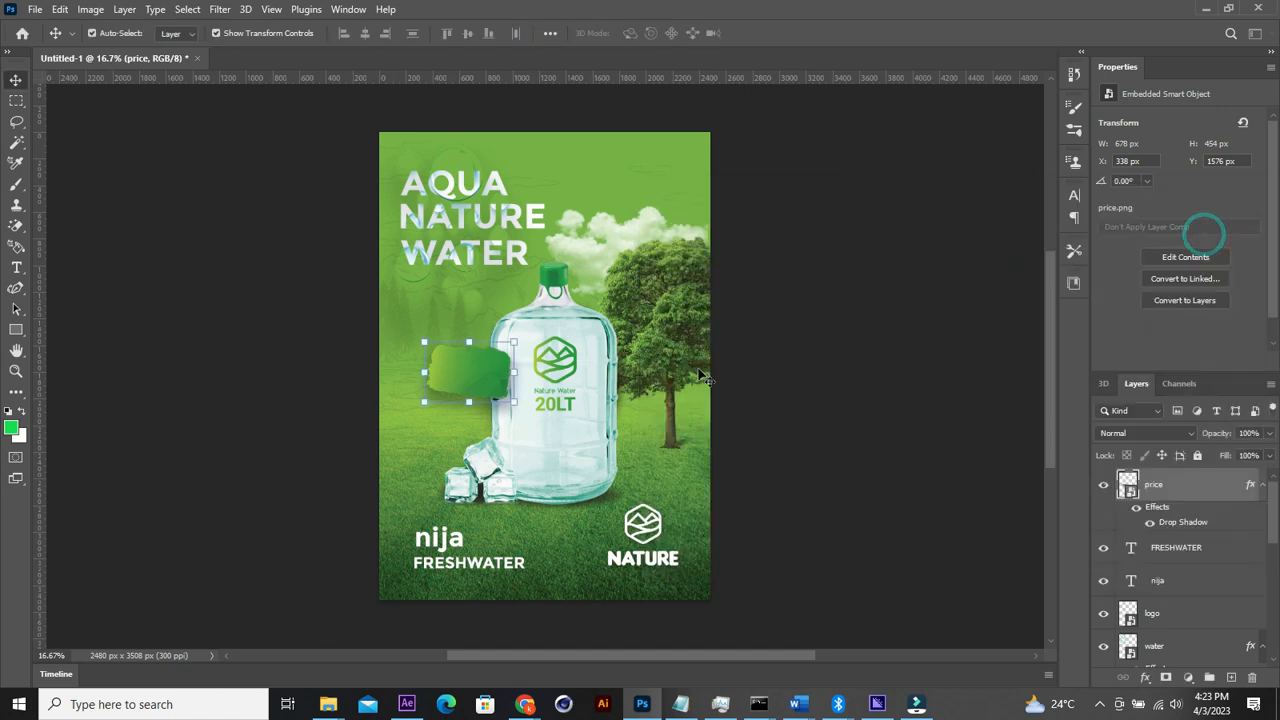
Step: Add the text NGN500 in white Montserrat Bold just below the green price label
{"action": "left_click", "coordinate": [16, 372]}
{"action": "left_click", "coordinate": [458, 385]}
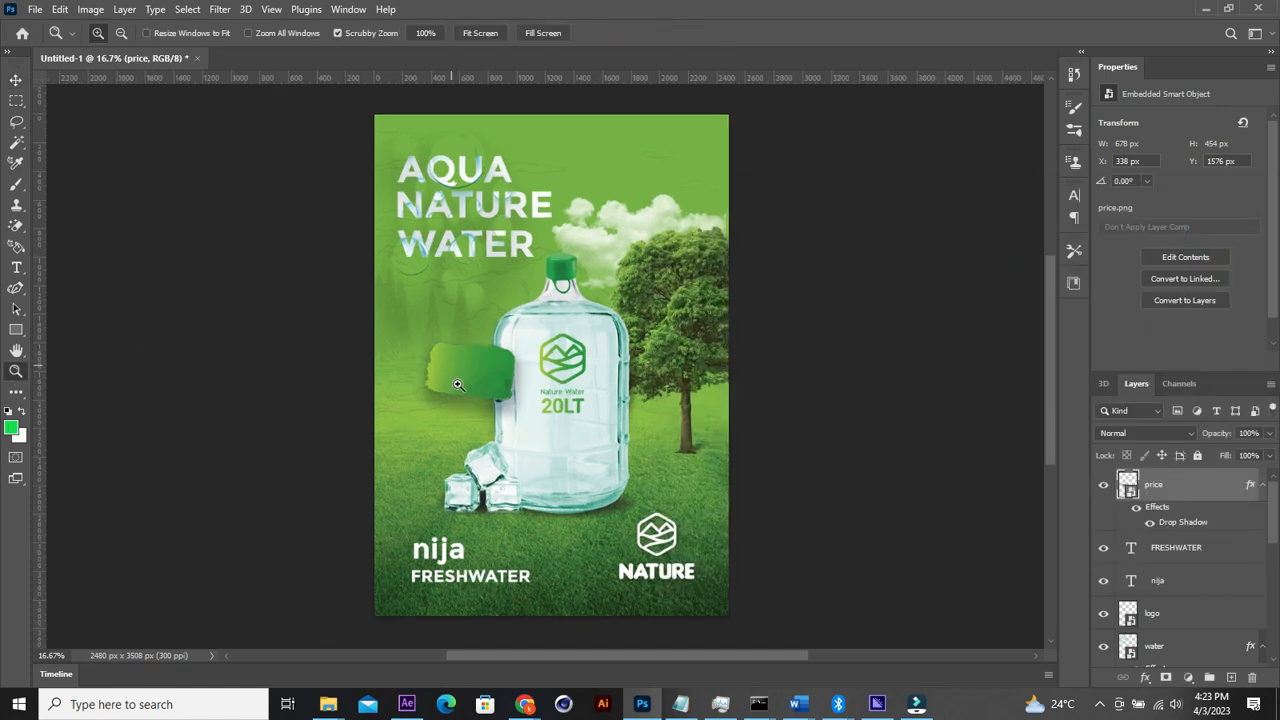
{"action": "left_click", "coordinate": [458, 385]}
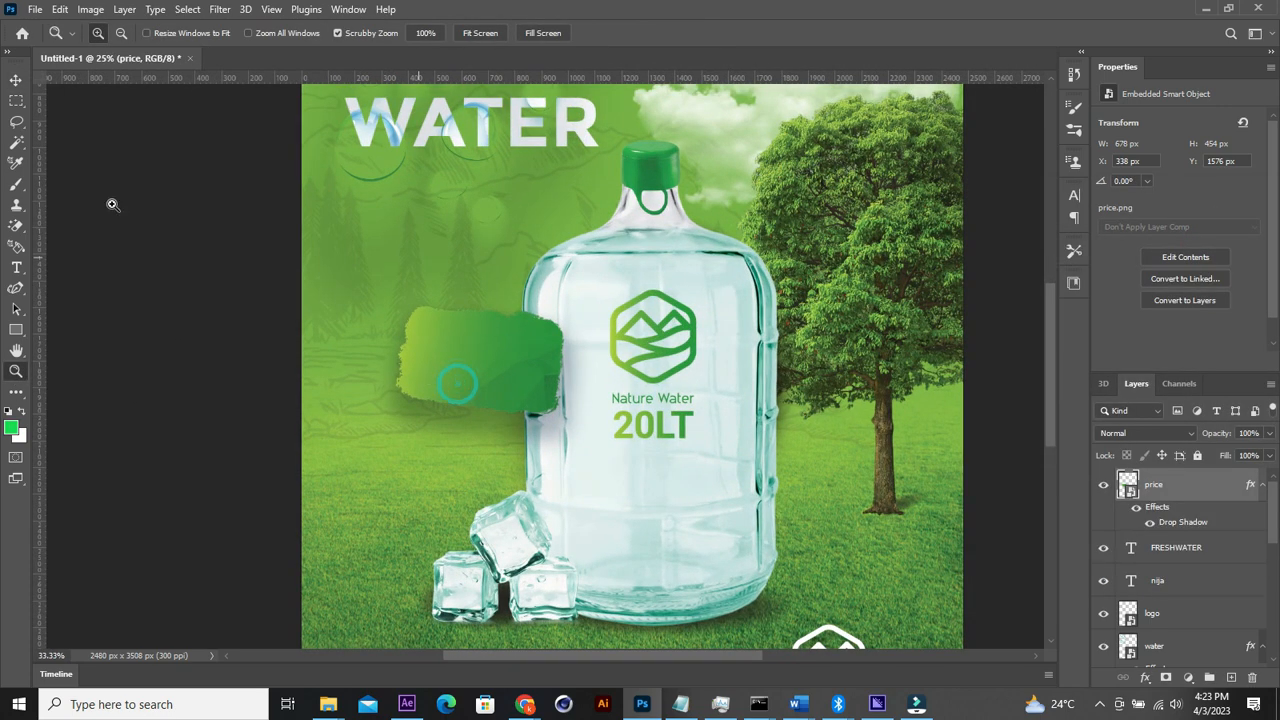
{"action": "key", "text": "v"}
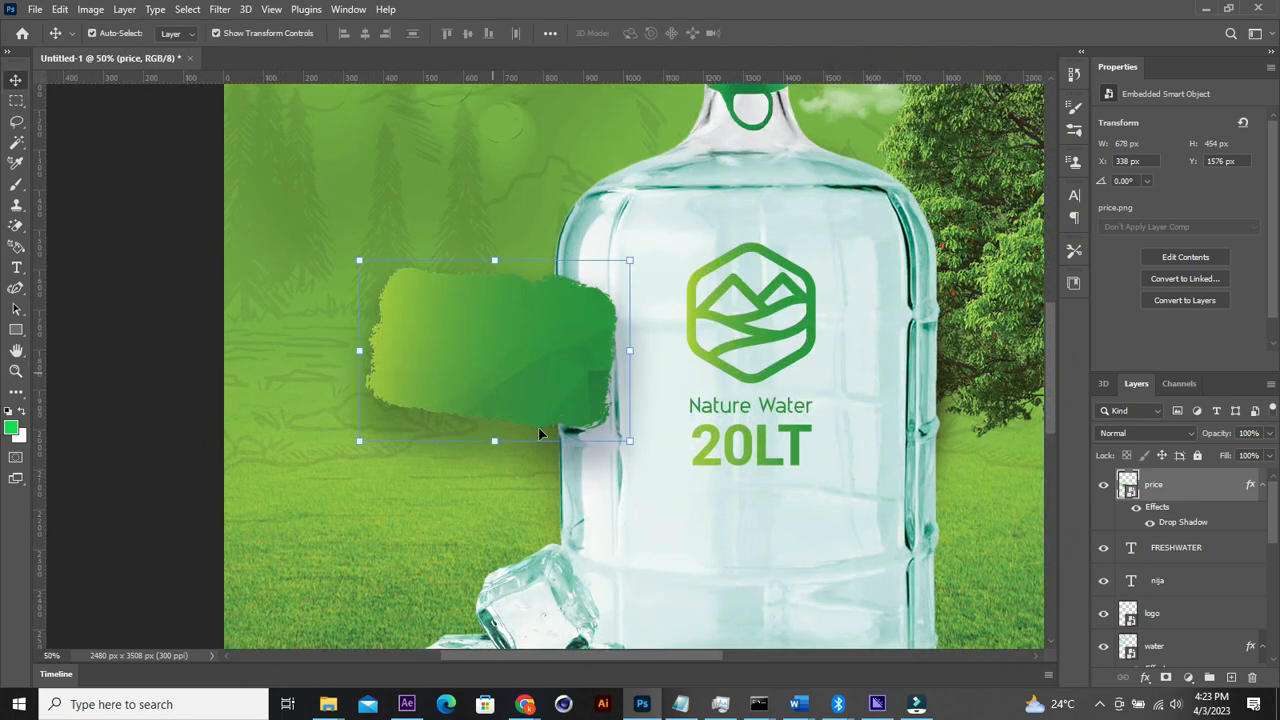
{"action": "left_click", "coordinate": [16, 268]}
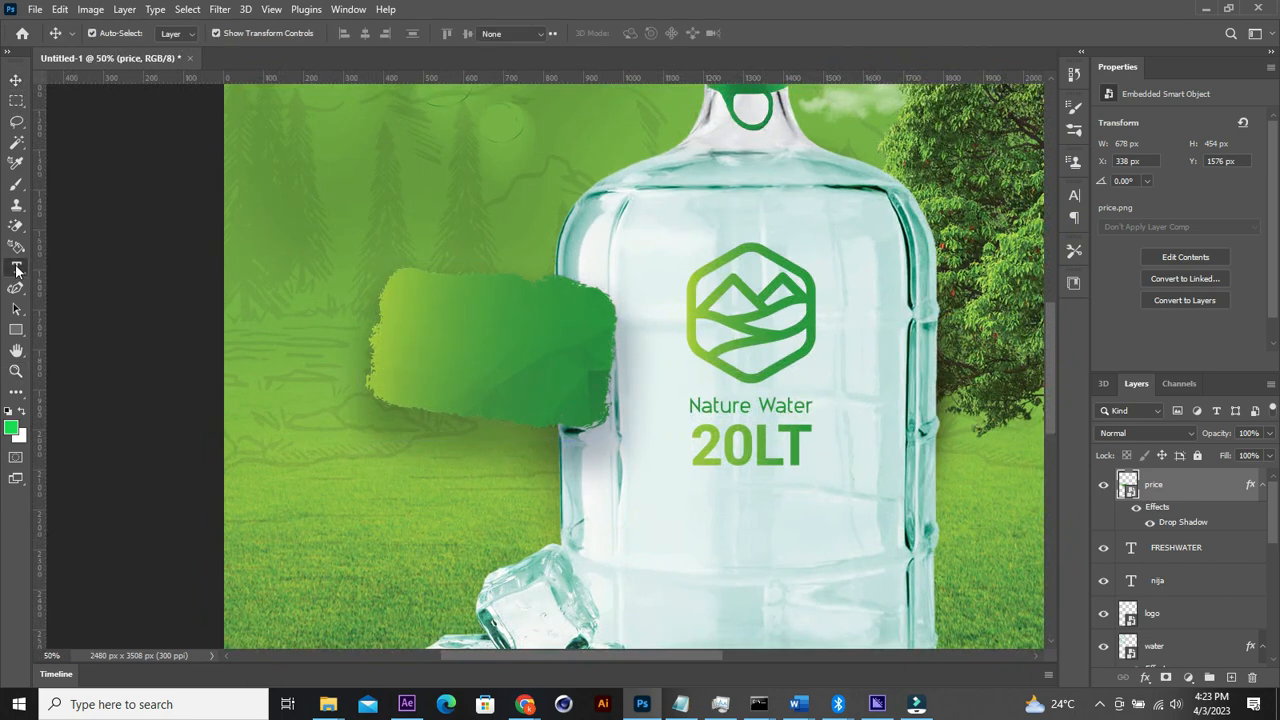
{"action": "left_click", "coordinate": [385, 476]}
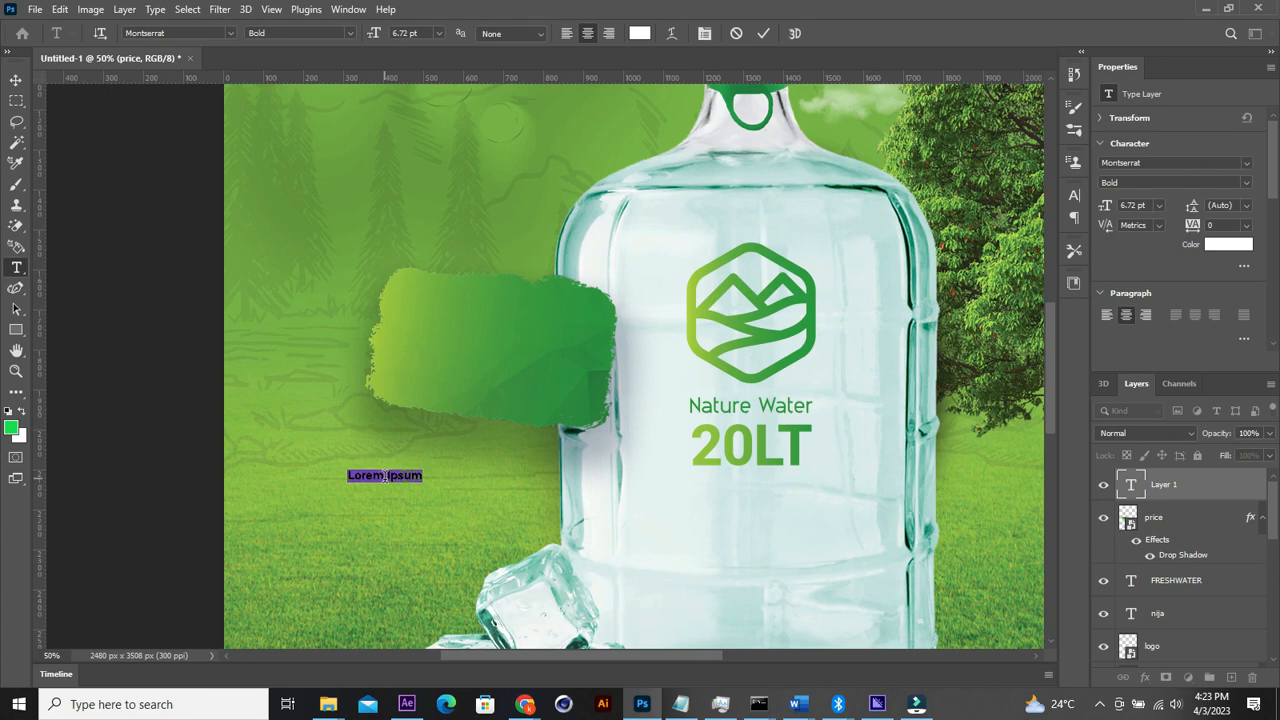
{"action": "key", "text": "BackSpace"}
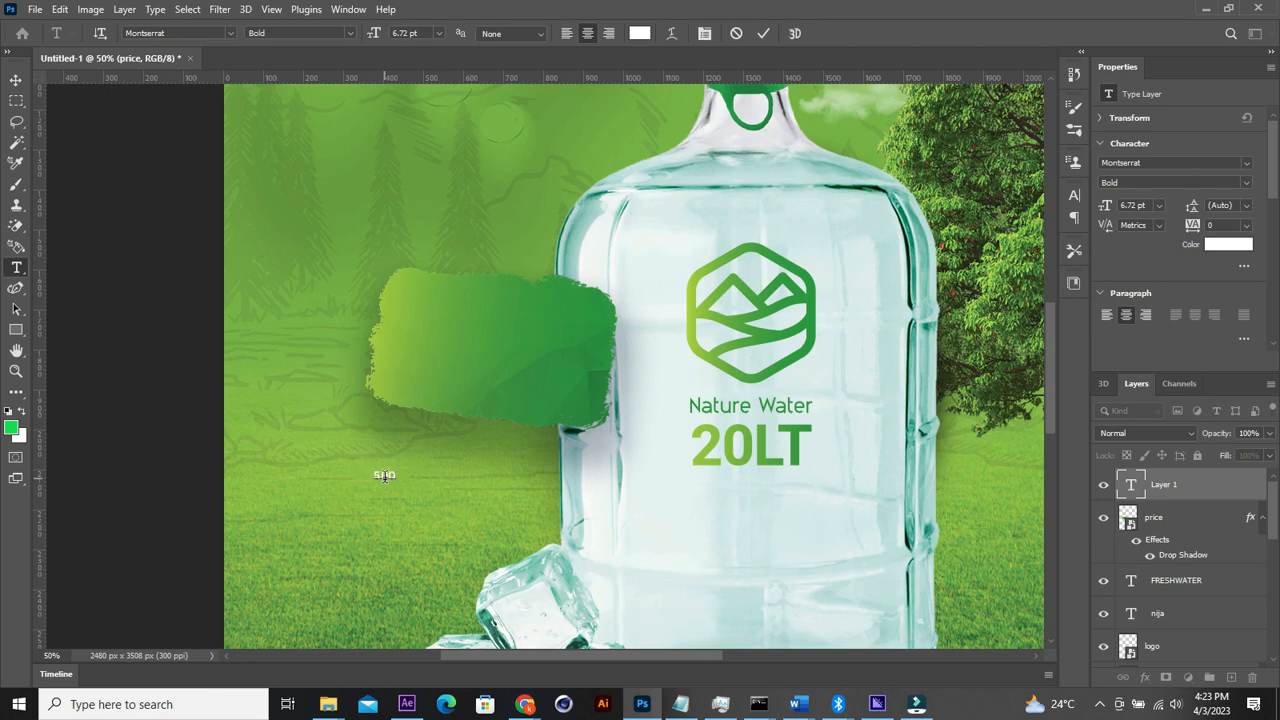
{"action": "type", "text": "500"}
{"action": "key", "text": "Home"}
{"action": "type", "text": "NGN"}
Step: Enlarge the NGN500 text to about 25.33 pt, placing it on the upper part of the green label with a clockwise tilt of about 7.38°
{"action": "left_click", "coordinate": [20, 84]}
{"action": "left_click_drag", "start_coordinate": [411, 470], "coordinate": [535, 437]}
{"action": "key", "text": "Return"}
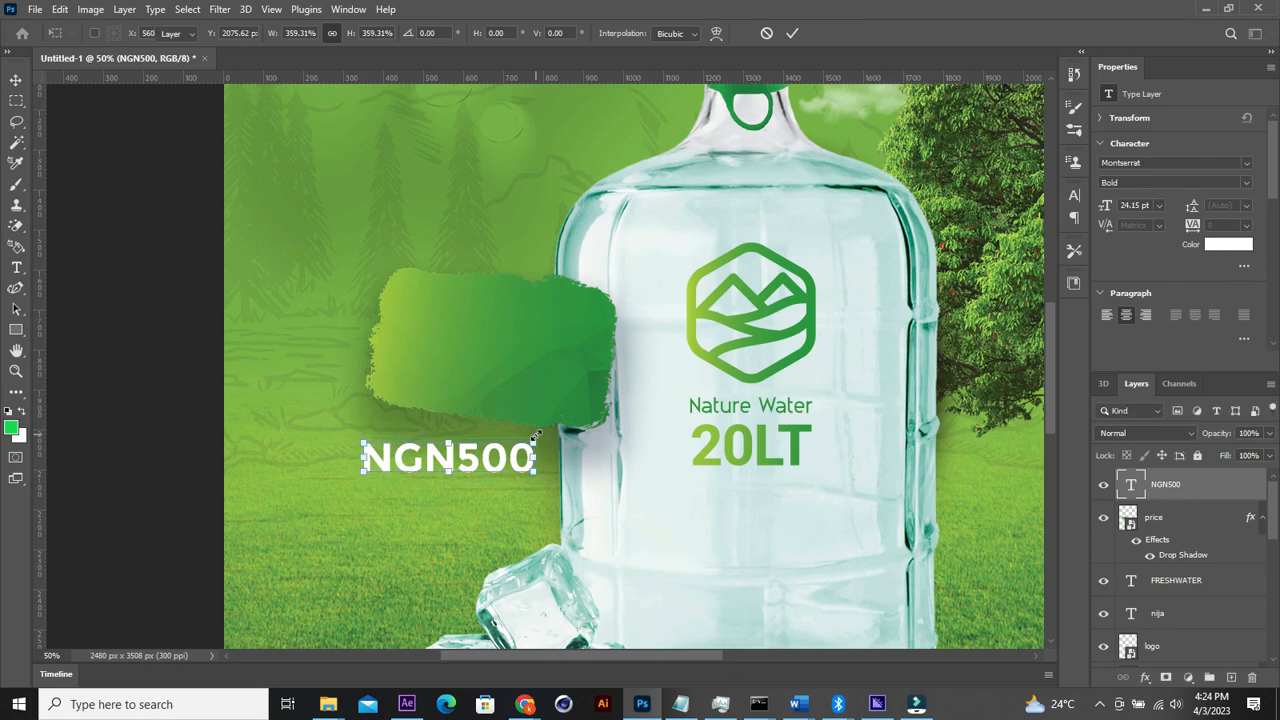
{"action": "mouse_move", "coordinate": [550, 441]}
{"action": "left_mouse_down"}
{"action": "mouse_move", "coordinate": [579, 306]}
{"action": "mouse_move", "coordinate": [603, 322]}
{"action": "mouse_move", "coordinate": [606, 297]}
{"action": "mouse_move", "coordinate": [614, 307]}
{"action": "left_mouse_up"}
{"action": "key", "text": "ctrl+t"}
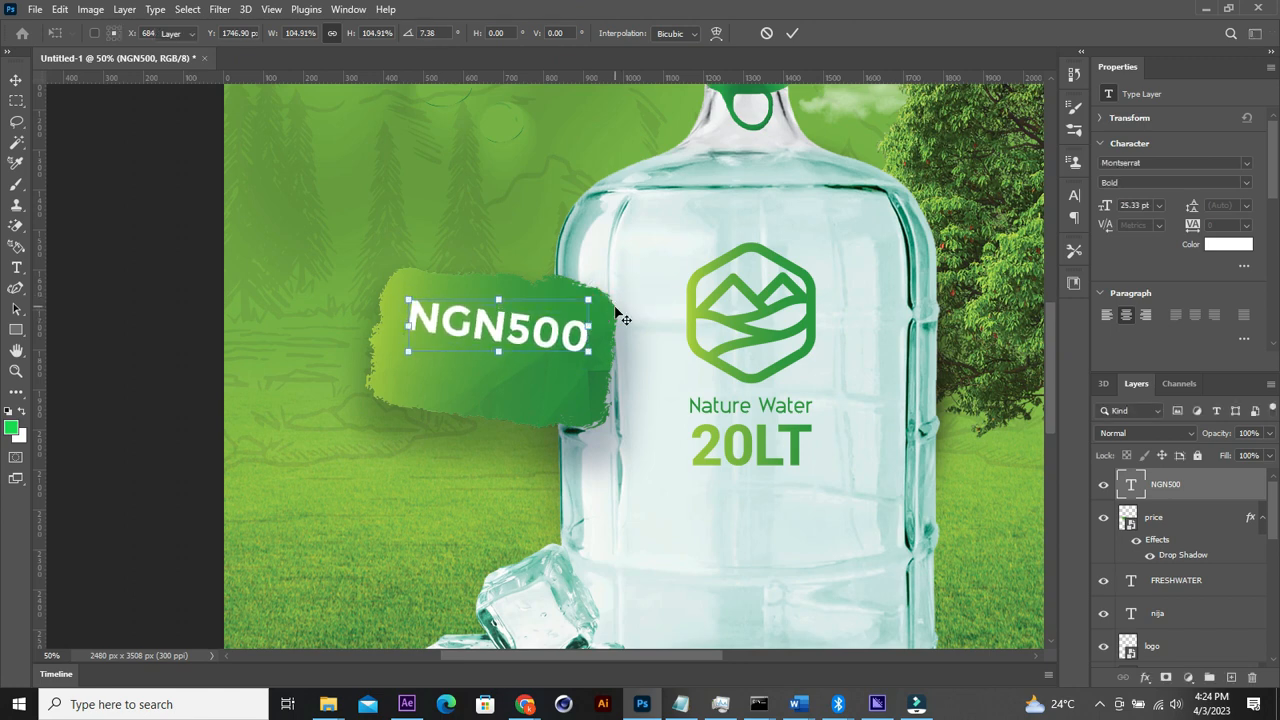
{"action": "key", "text": "Return"}
{"action": "key", "text": "ctrl+z"}
Step: Duplicate the NGN500 text directly beneath itself on the label and change the copy's wording to PRICE
{"action": "left_click_drag", "start_coordinate": [520, 344], "coordinate": [510, 385], "text": "alt"}
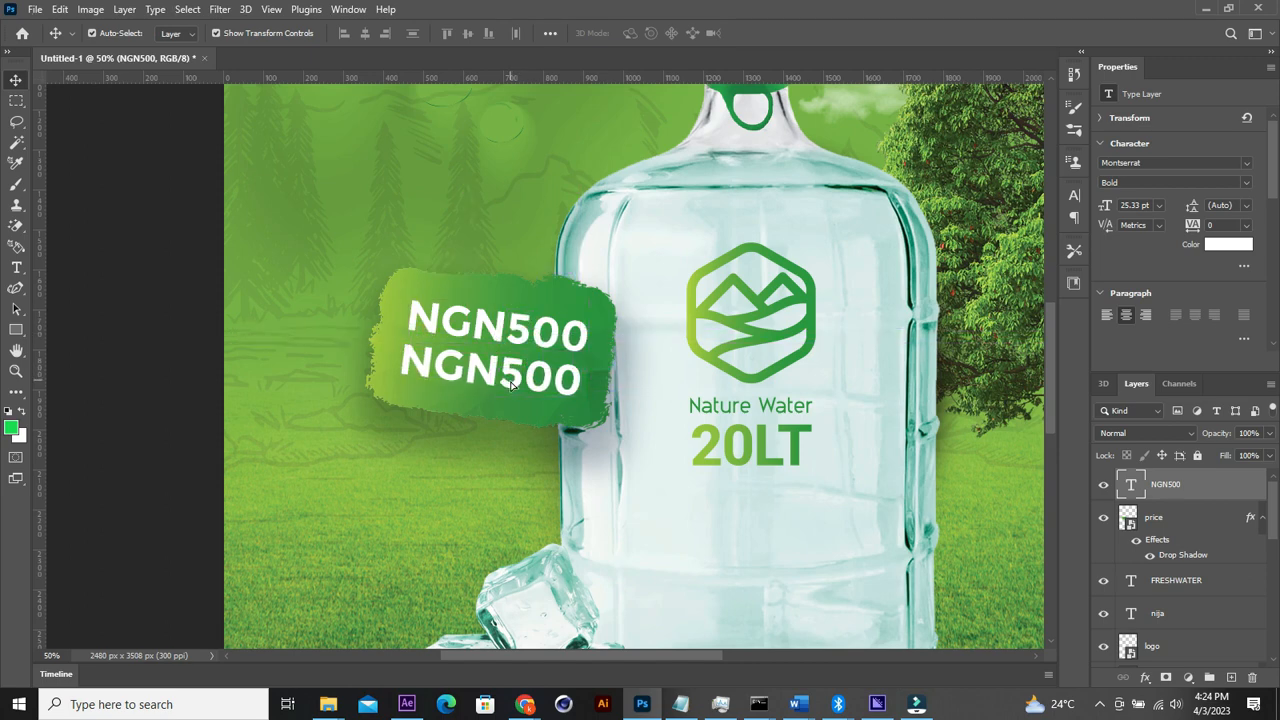
{"action": "left_click", "coordinate": [16, 250]}
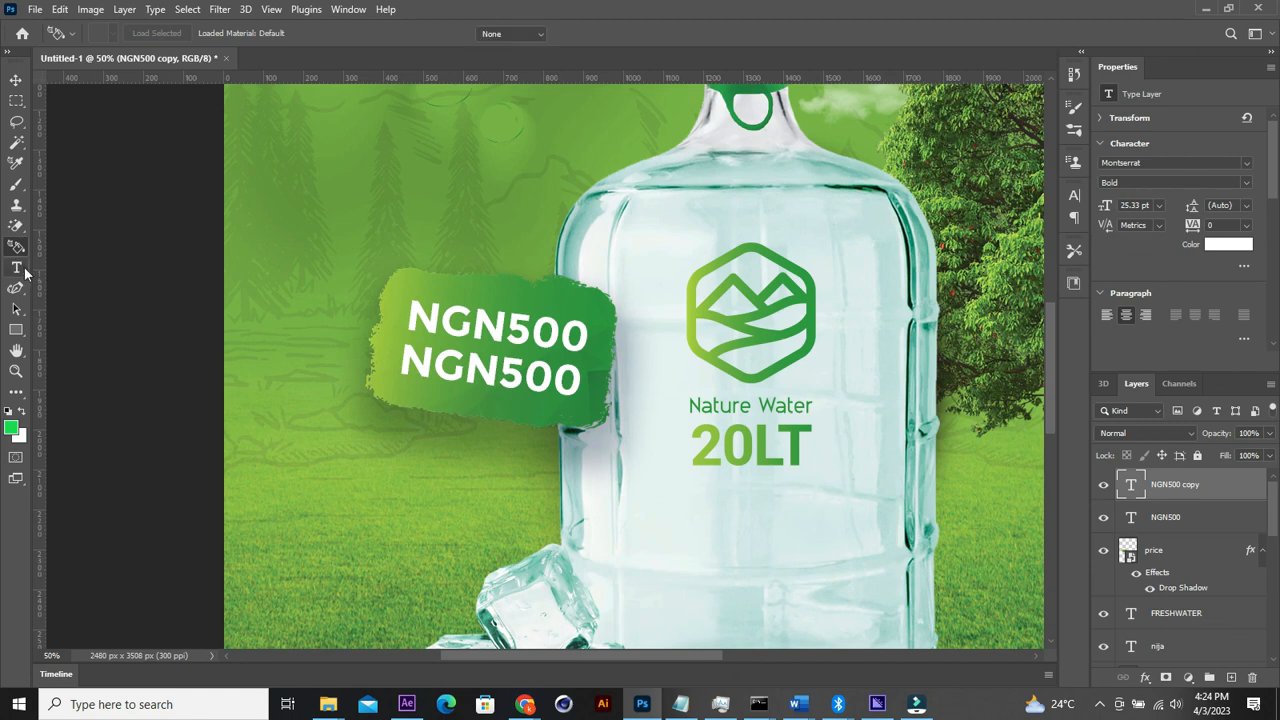
{"action": "left_click", "coordinate": [18, 268]}
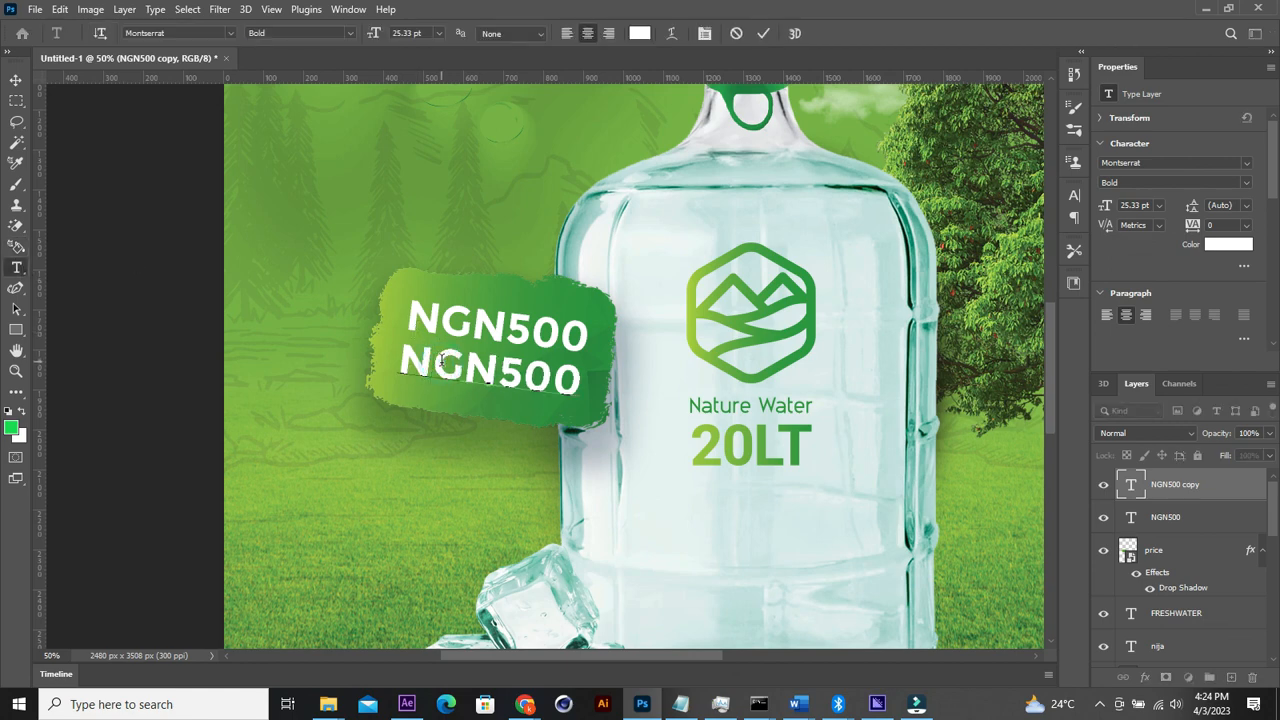
{"action": "double_click", "coordinate": [441, 362]}
{"action": "type", "text": "PRICE"}
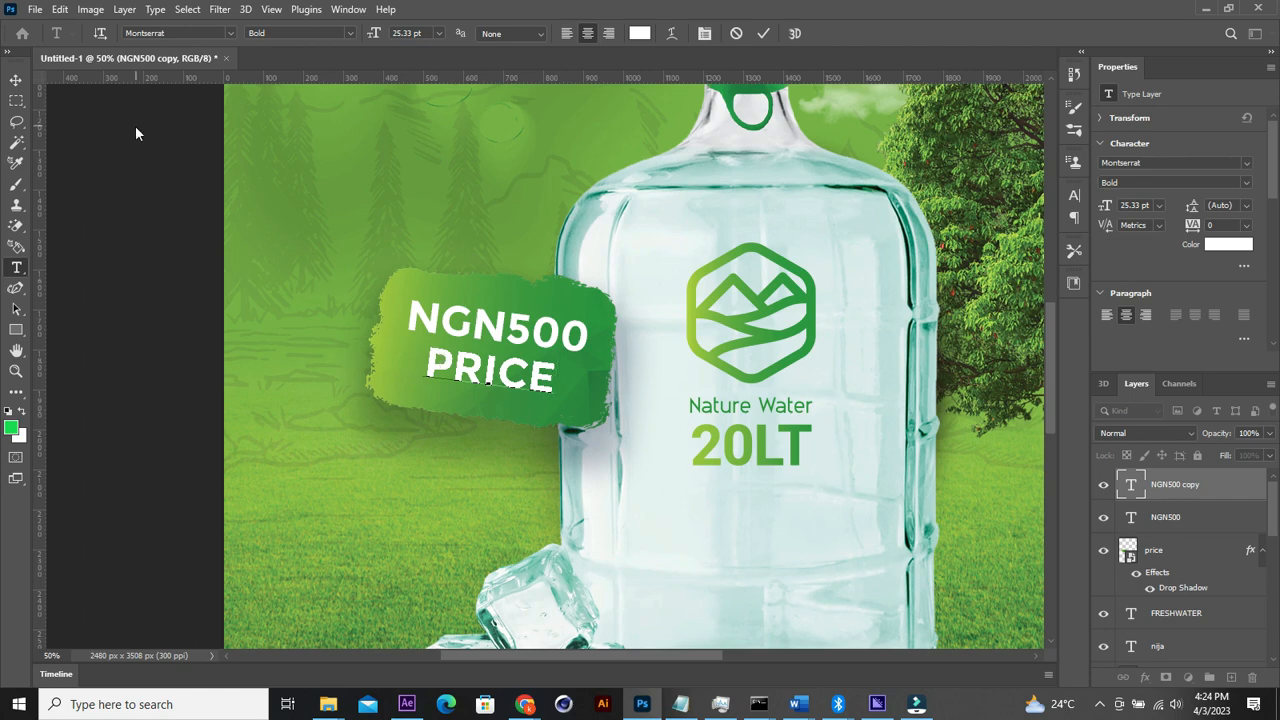
Step: Shift the PRICE text toward the label's left edge and scale it down to about 21.06 pt
{"action": "left_click", "coordinate": [16, 79]}
{"action": "left_click_drag", "start_coordinate": [560, 358], "coordinate": [537, 360]}
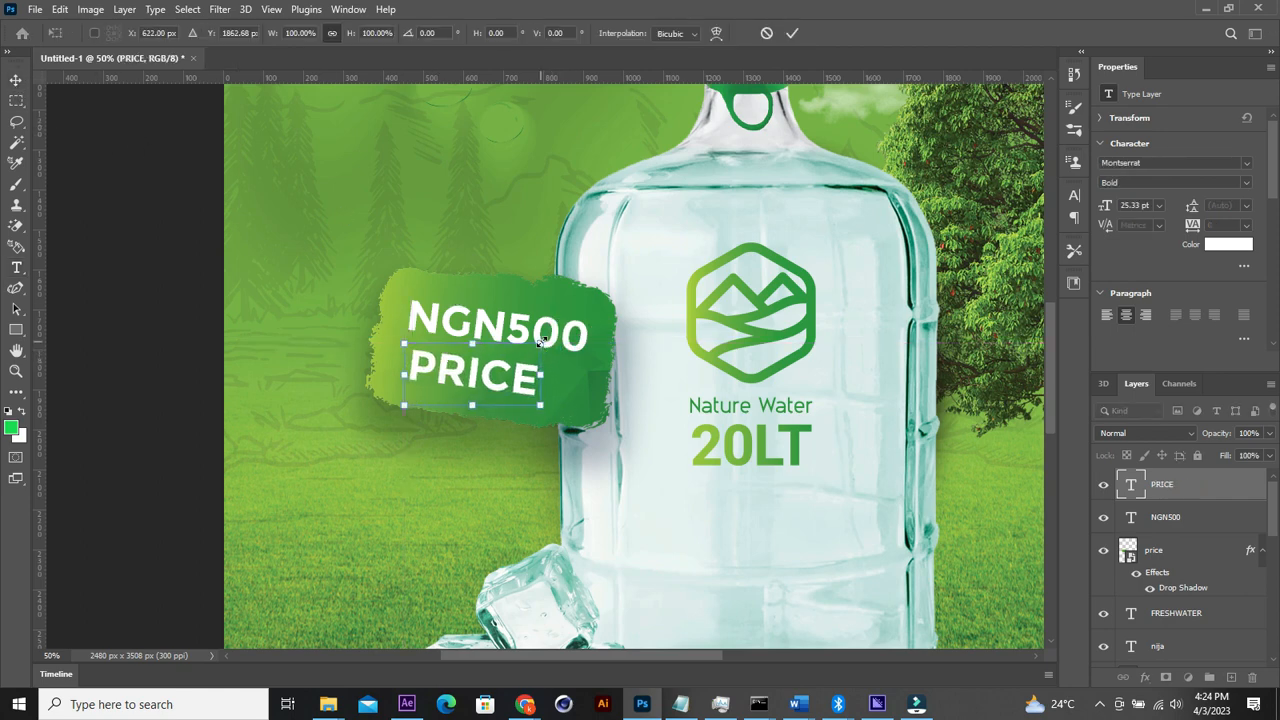
{"action": "left_click_drag", "start_coordinate": [546, 341], "coordinate": [478, 375]}
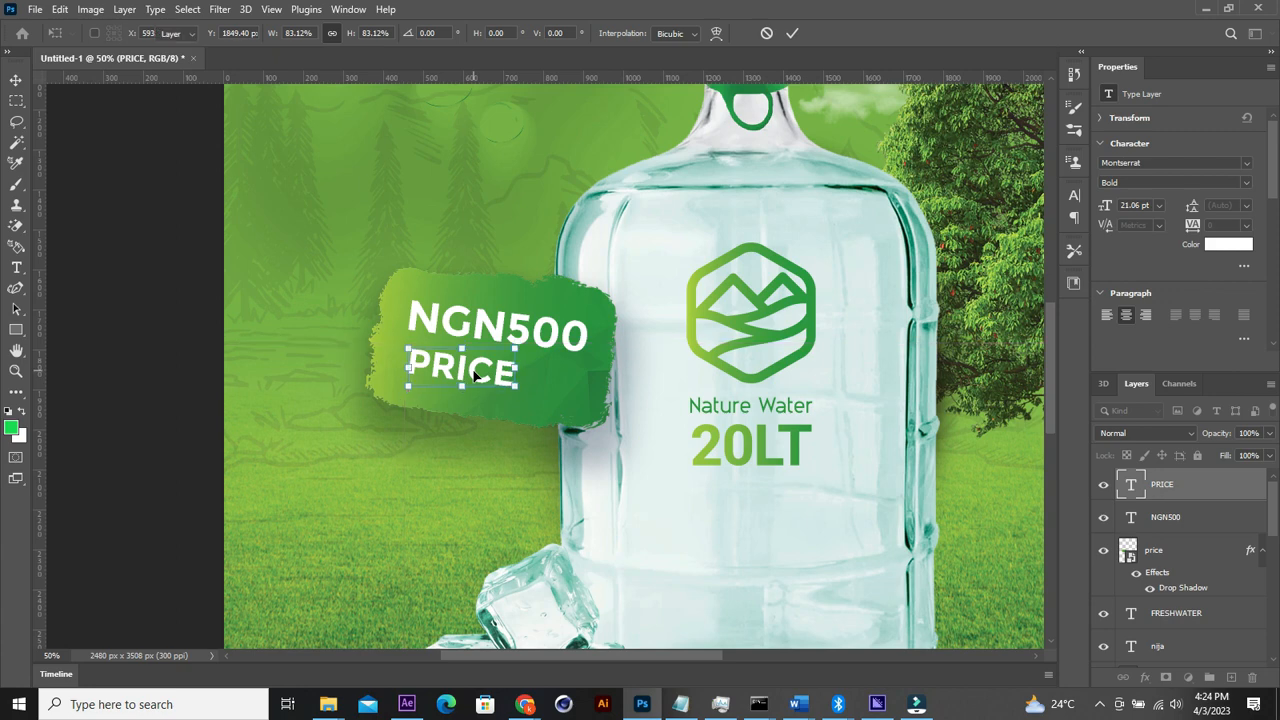
{"action": "key", "text": "Return"}
Step: Nudge the PRICE text slightly left and align the left edges of PRICE and NGN500
{"action": "left_click", "coordinate": [622, 292]}
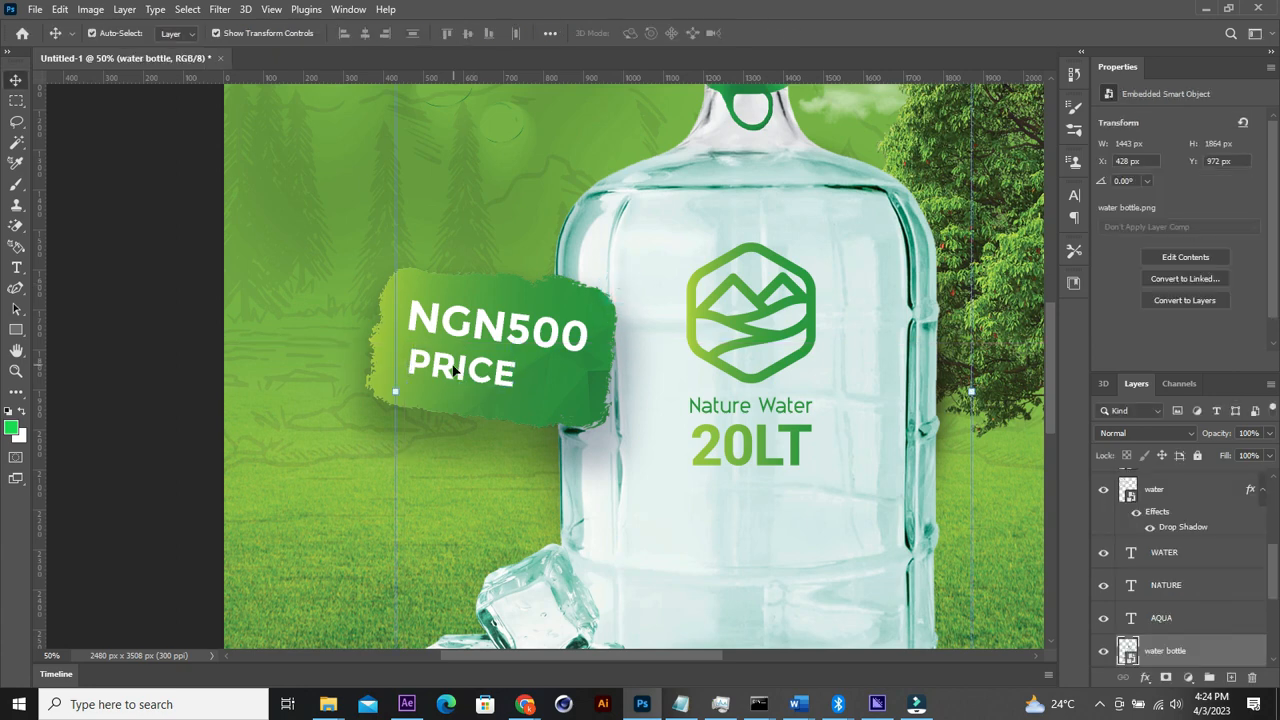
{"action": "left_click_drag", "start_coordinate": [452, 370], "coordinate": [448, 370]}
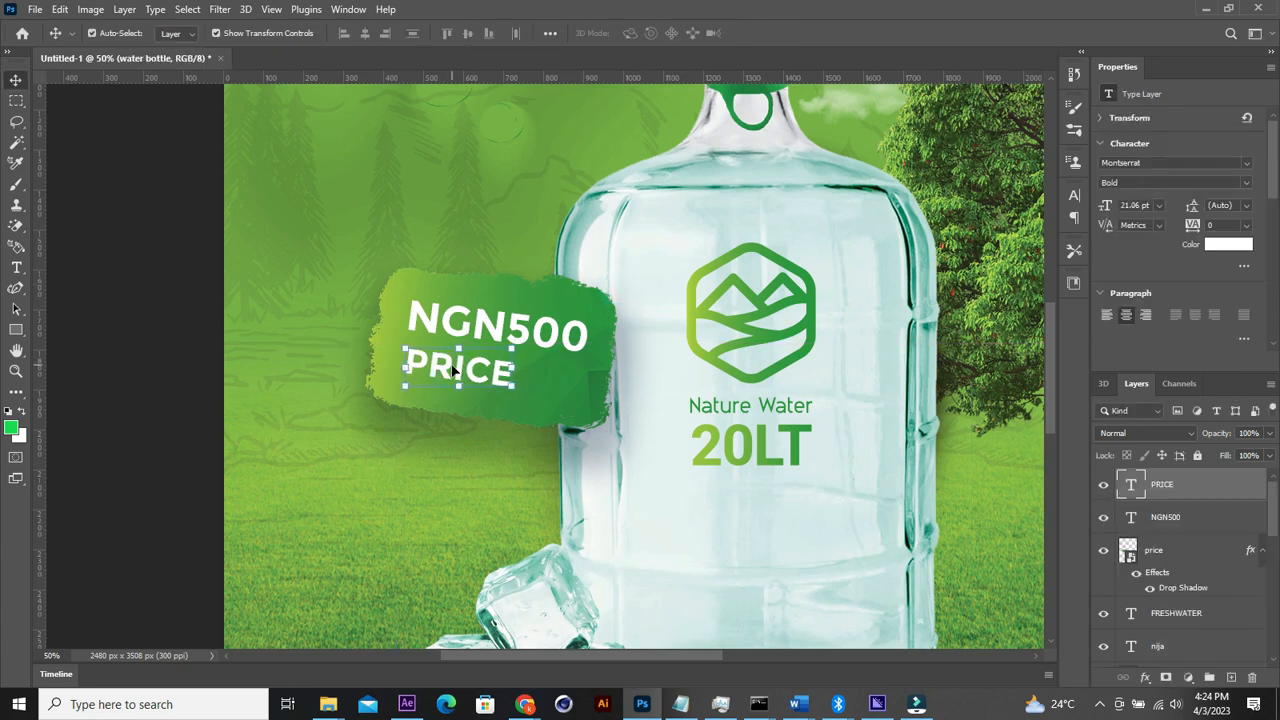
{"action": "left_click", "coordinate": [520, 328], "text": "shift"}
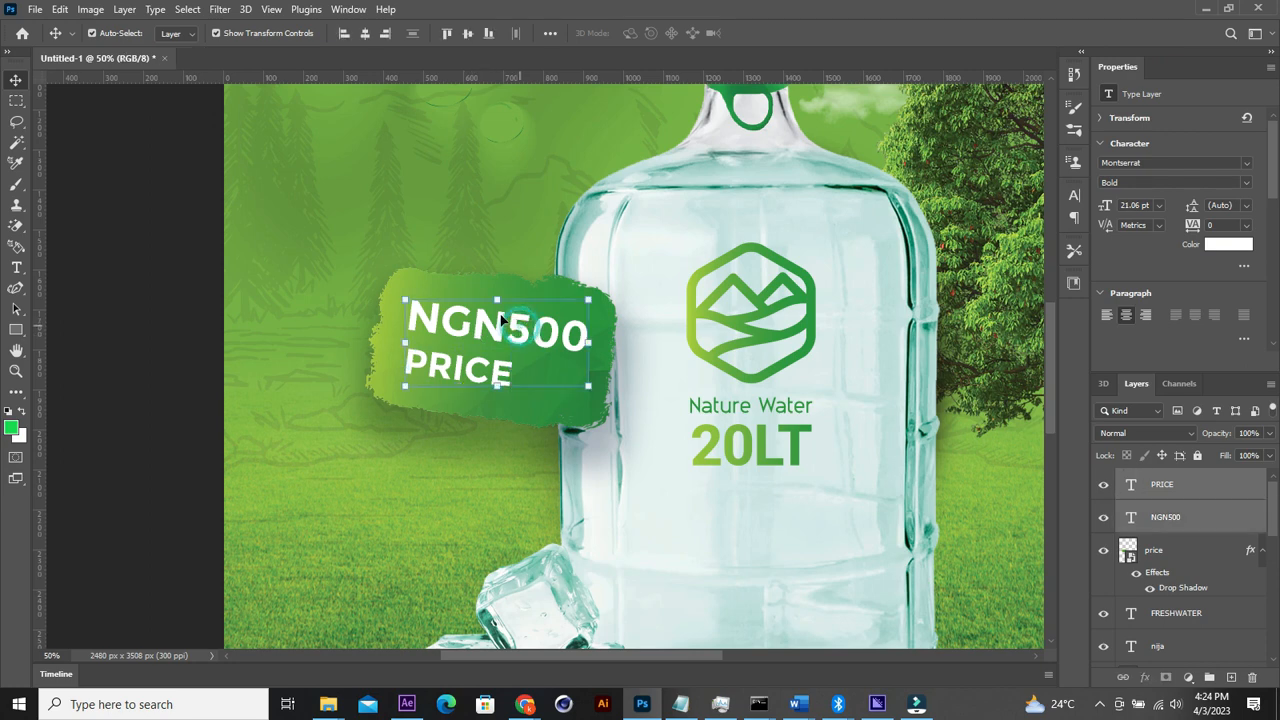
{"action": "left_click", "coordinate": [345, 34]}
{"action": "left_click", "coordinate": [180, 105]}
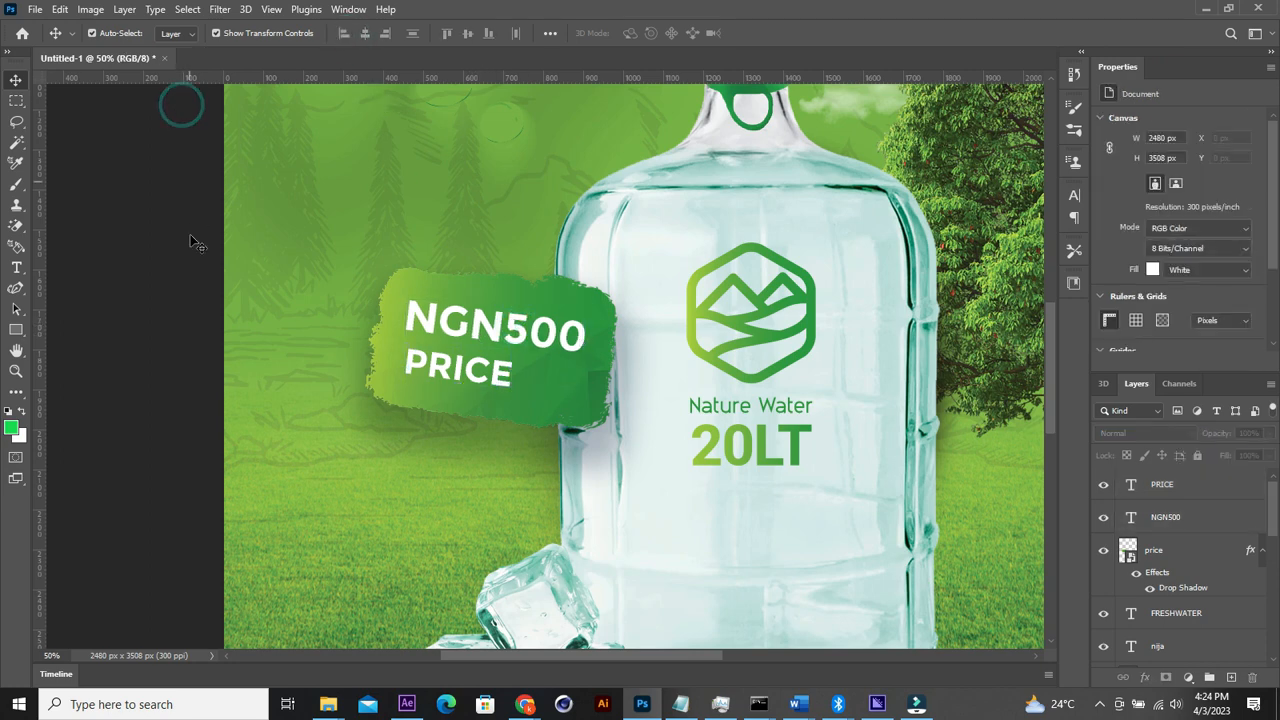
Step: Change the FRESHWATER text's font style to Montserrat Regular
{"action": "left_click", "coordinate": [15, 370]}
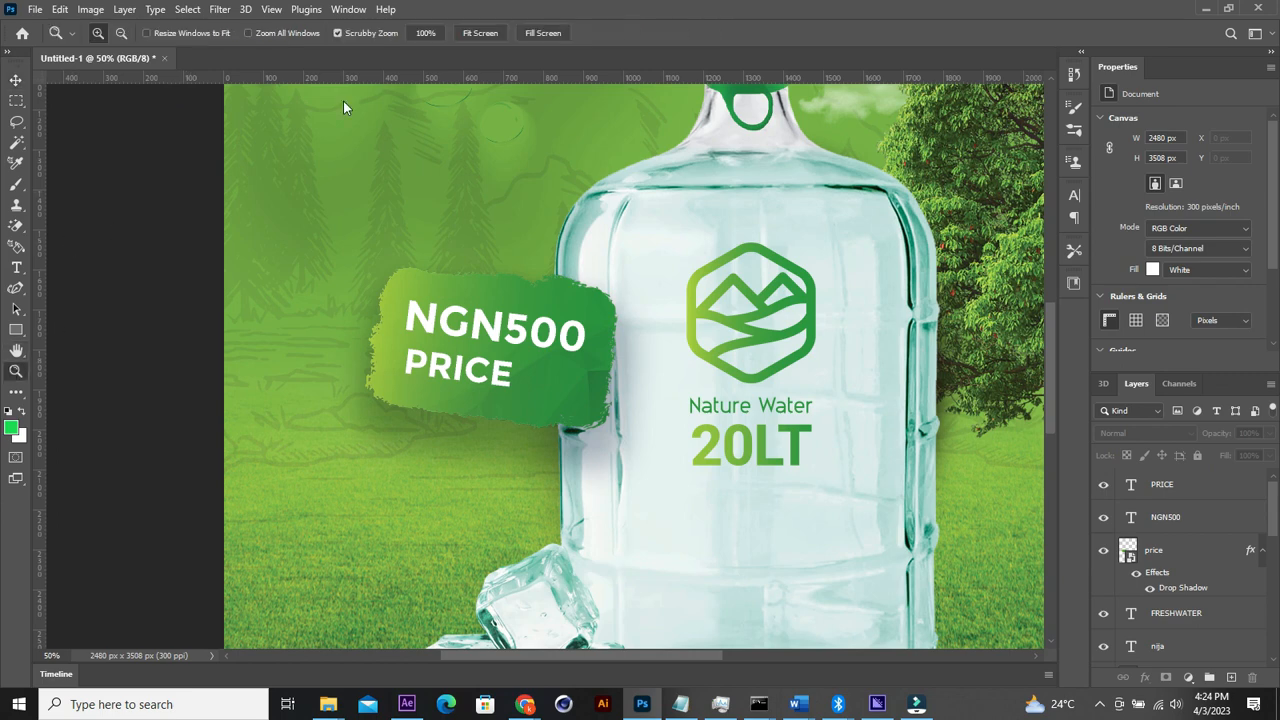
{"action": "left_click", "coordinate": [479, 33]}
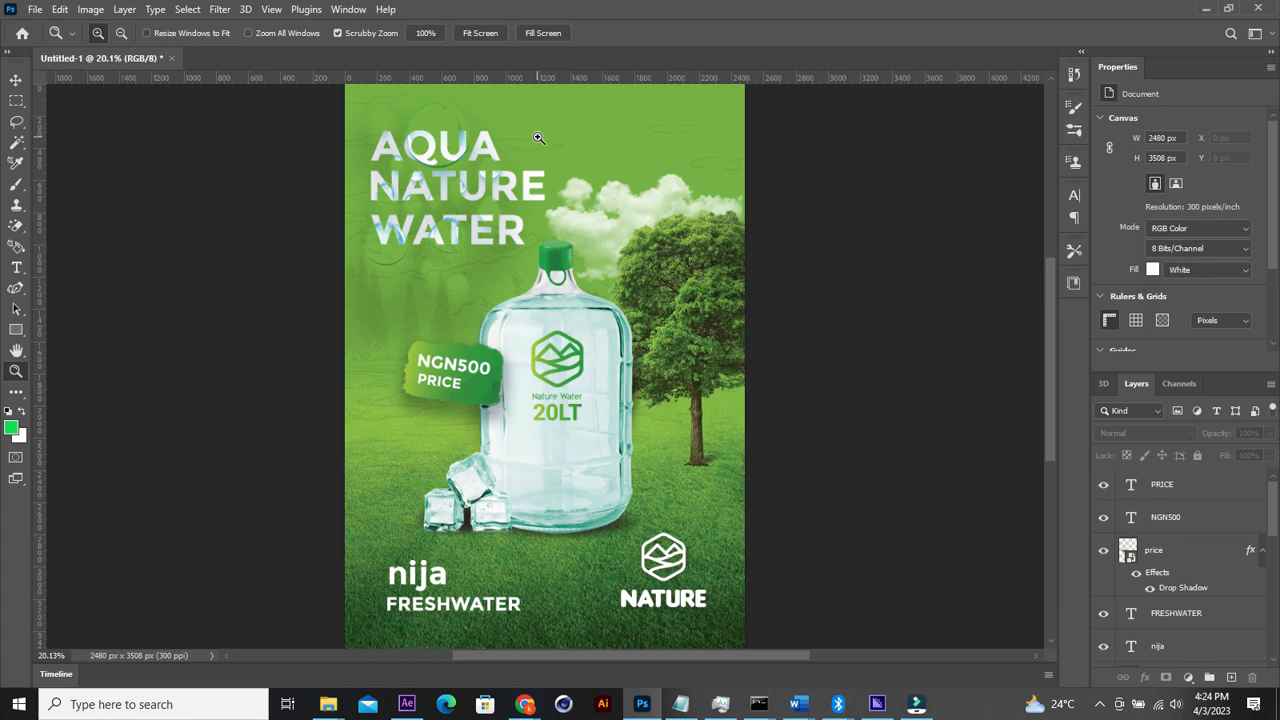
{"action": "left_click", "coordinate": [16, 80]}
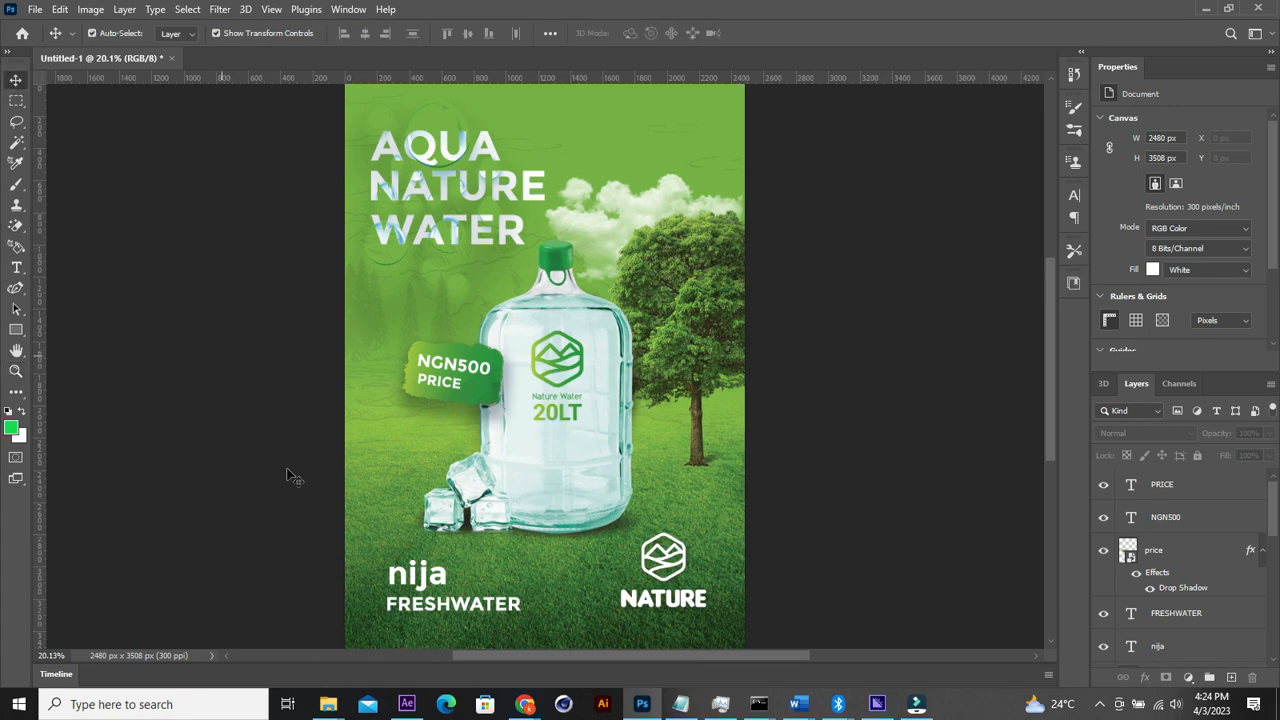
{"action": "left_click", "coordinate": [440, 610]}
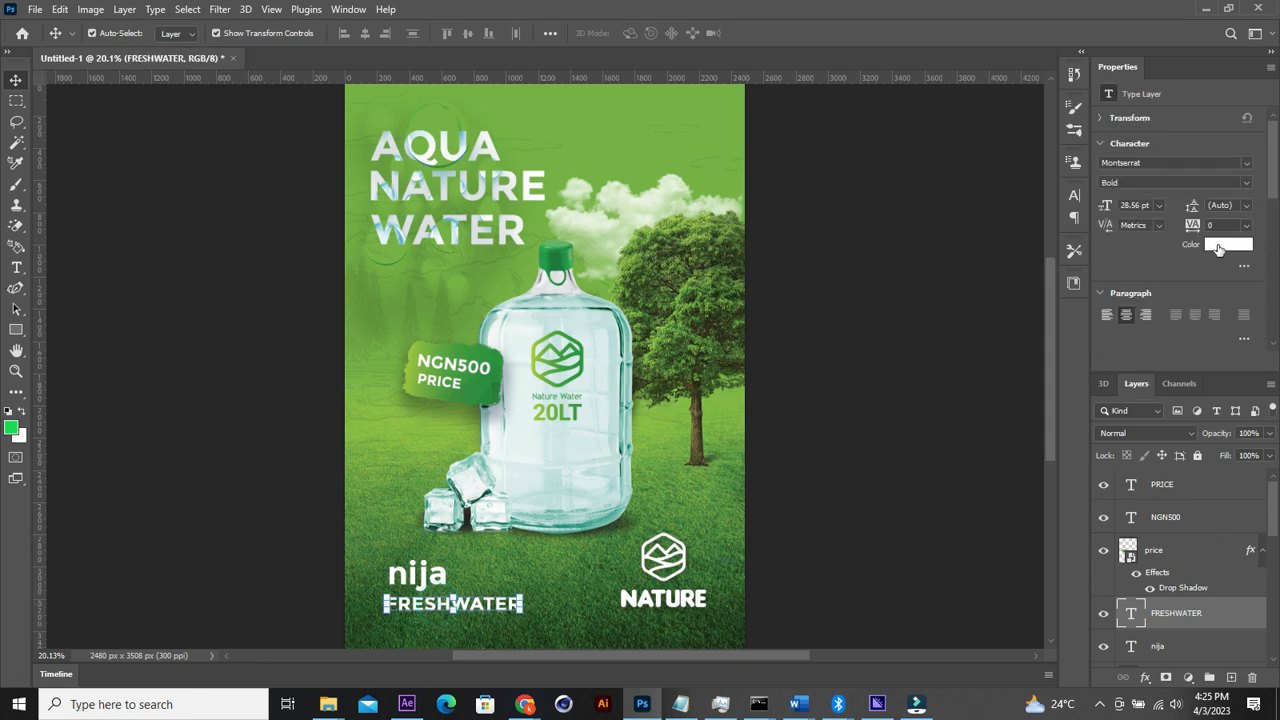
{"action": "left_click", "coordinate": [1246, 183]}
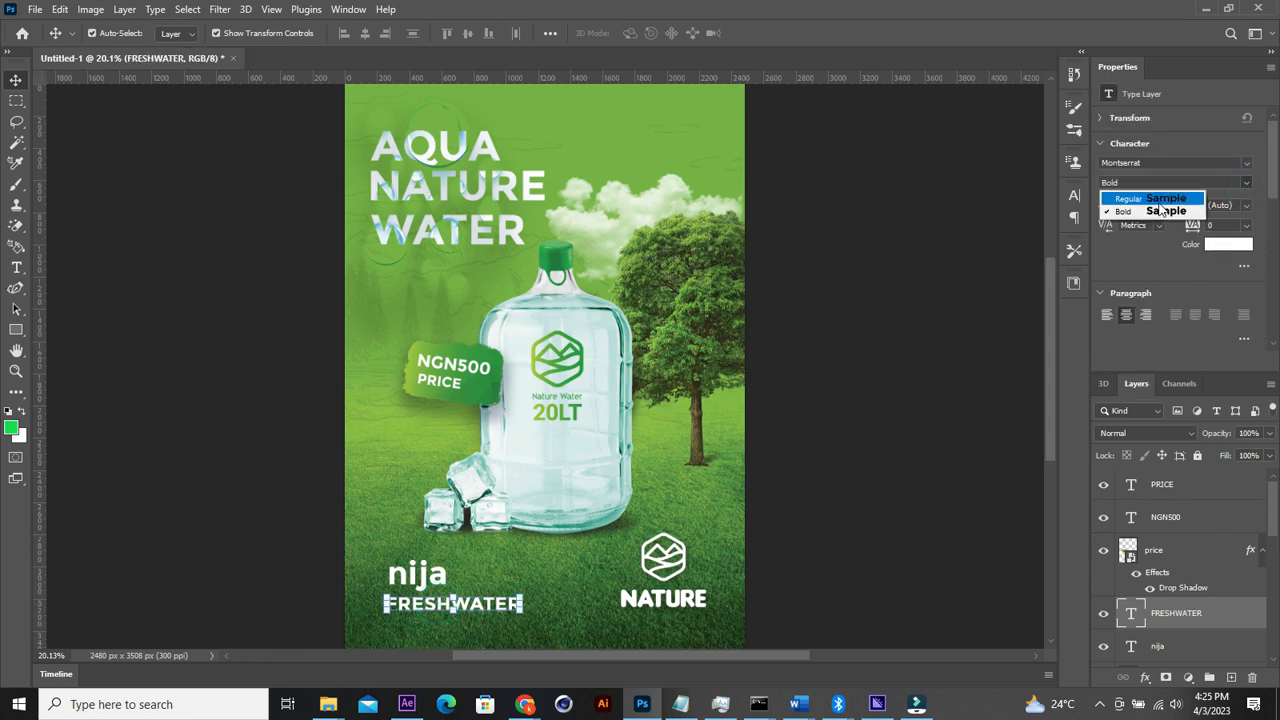
{"action": "left_click", "coordinate": [1160, 199]}
{"action": "left_click", "coordinate": [936, 414]}
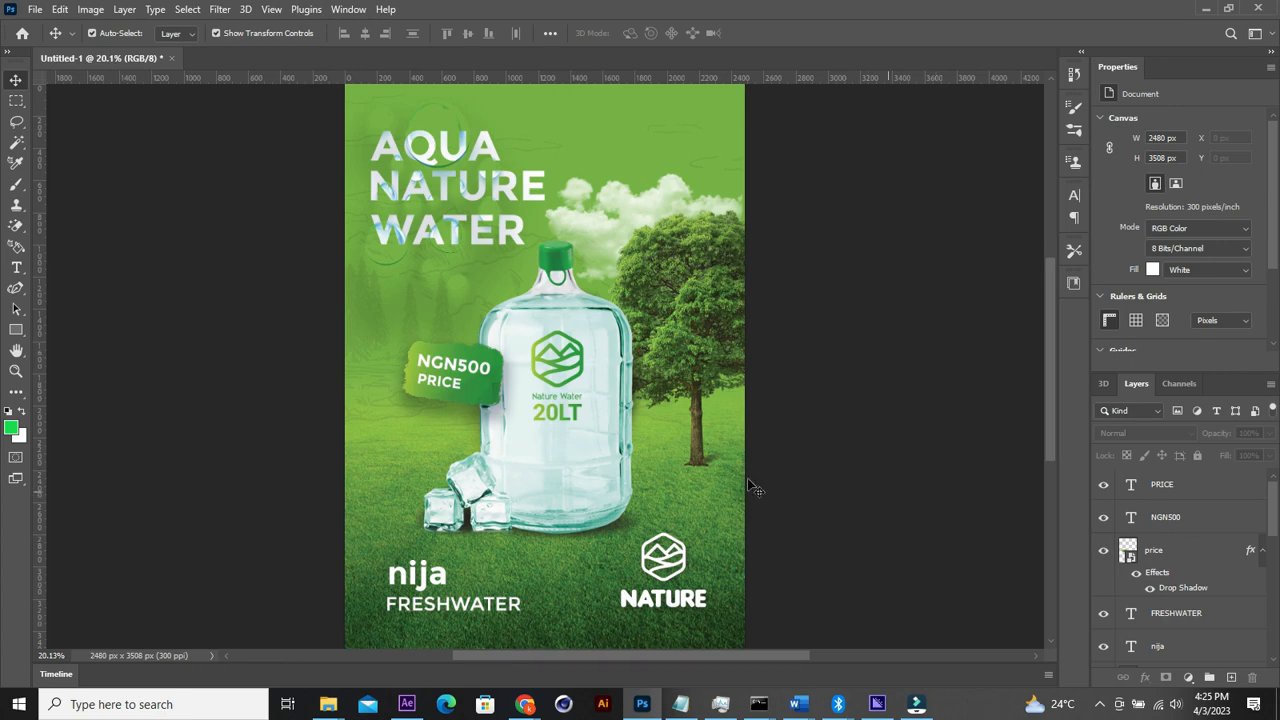
{"action": "left_click", "coordinate": [533, 201]}
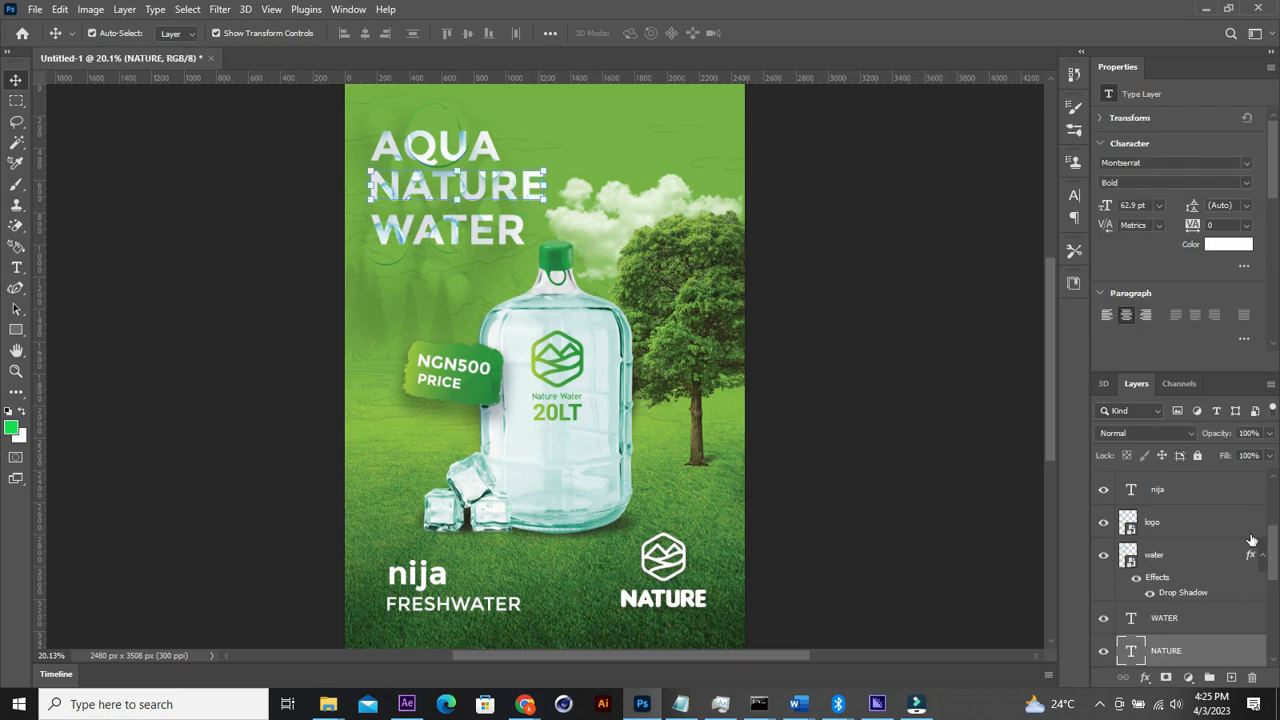
{"action": "left_click", "coordinate": [981, 572]}
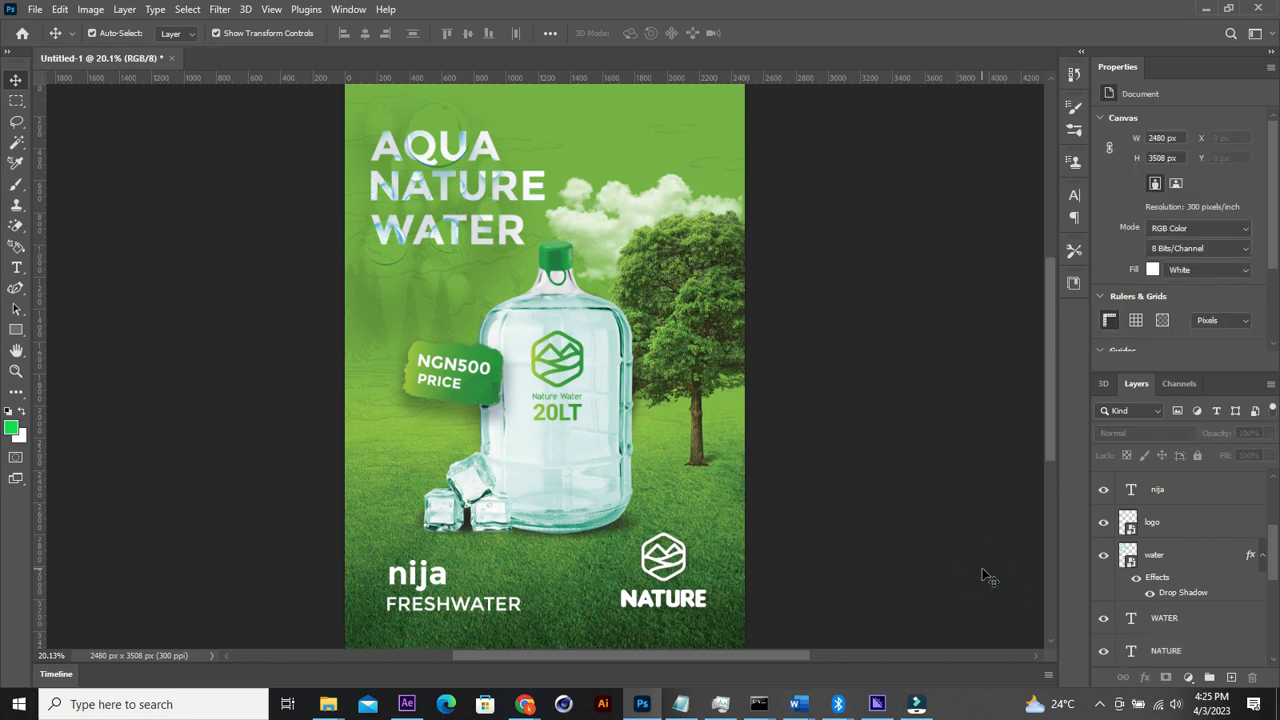